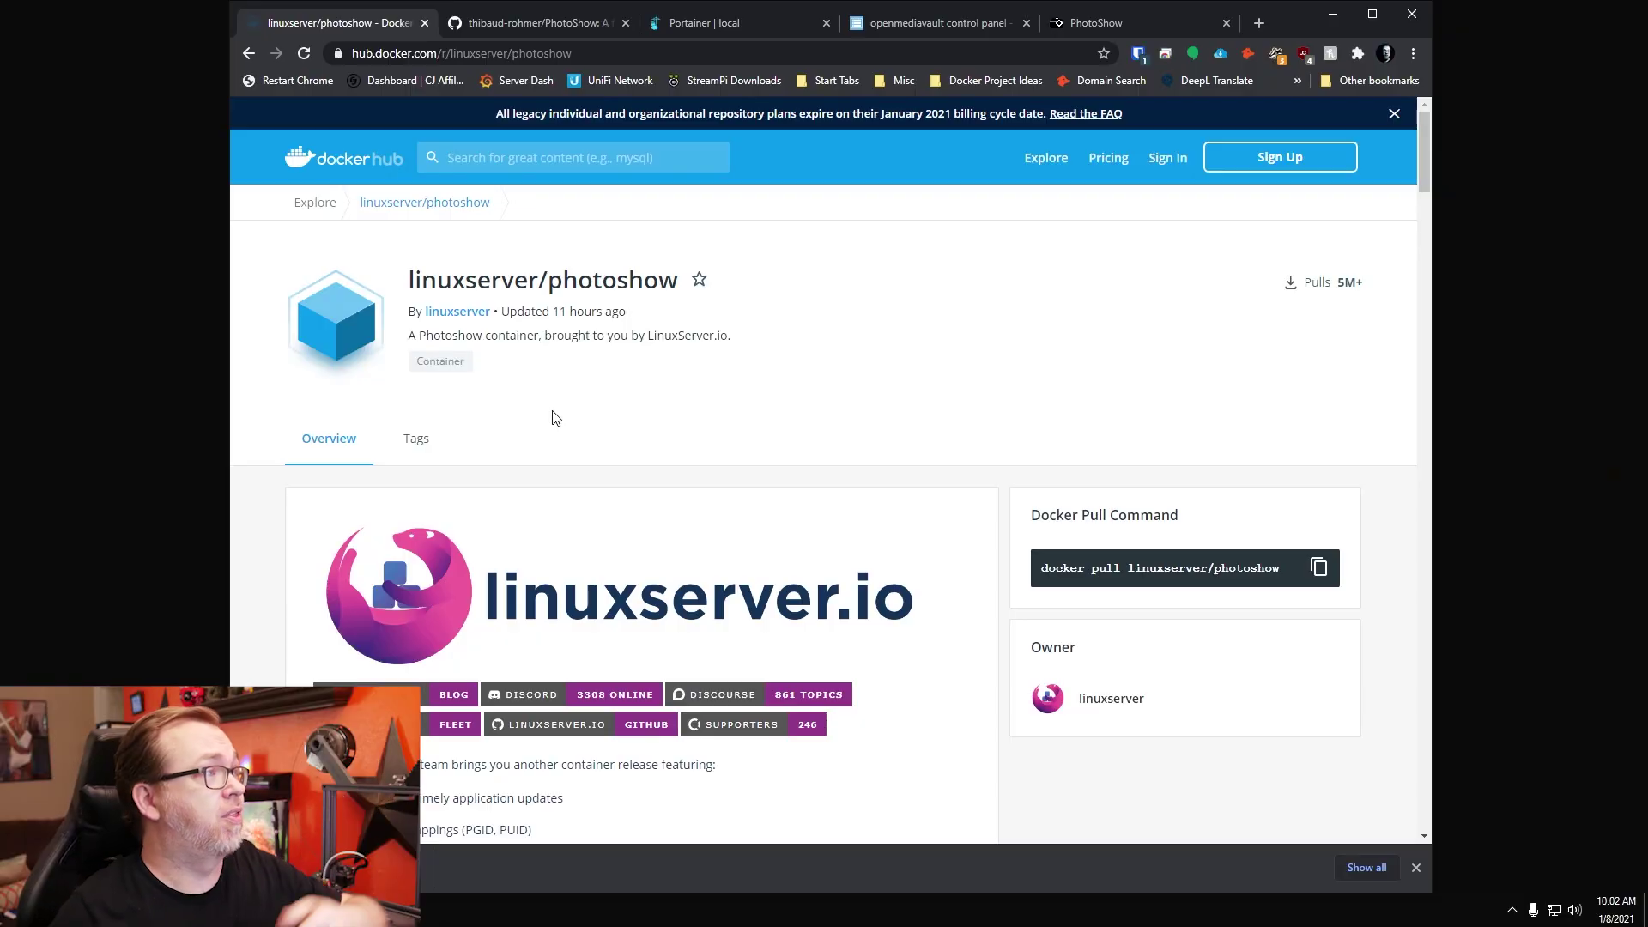
Step: Select the Usage docker-compose example from the version line through restart: unless-stopped
scroll(573, 411, "down", 1)
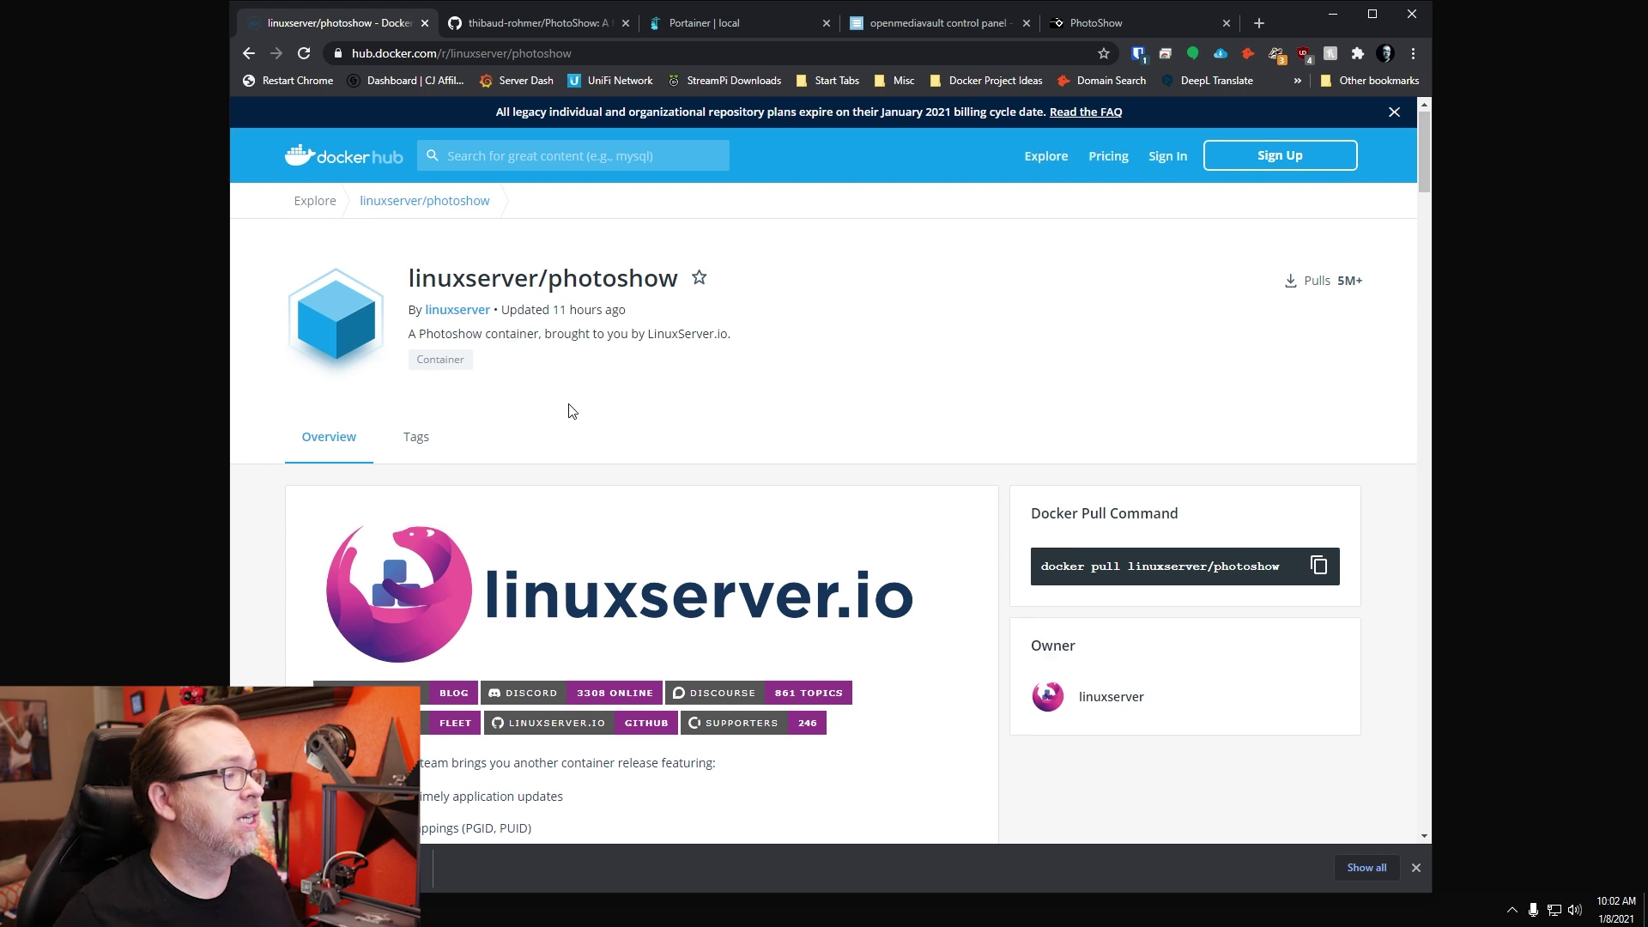
scroll(572, 411, "down", 13)
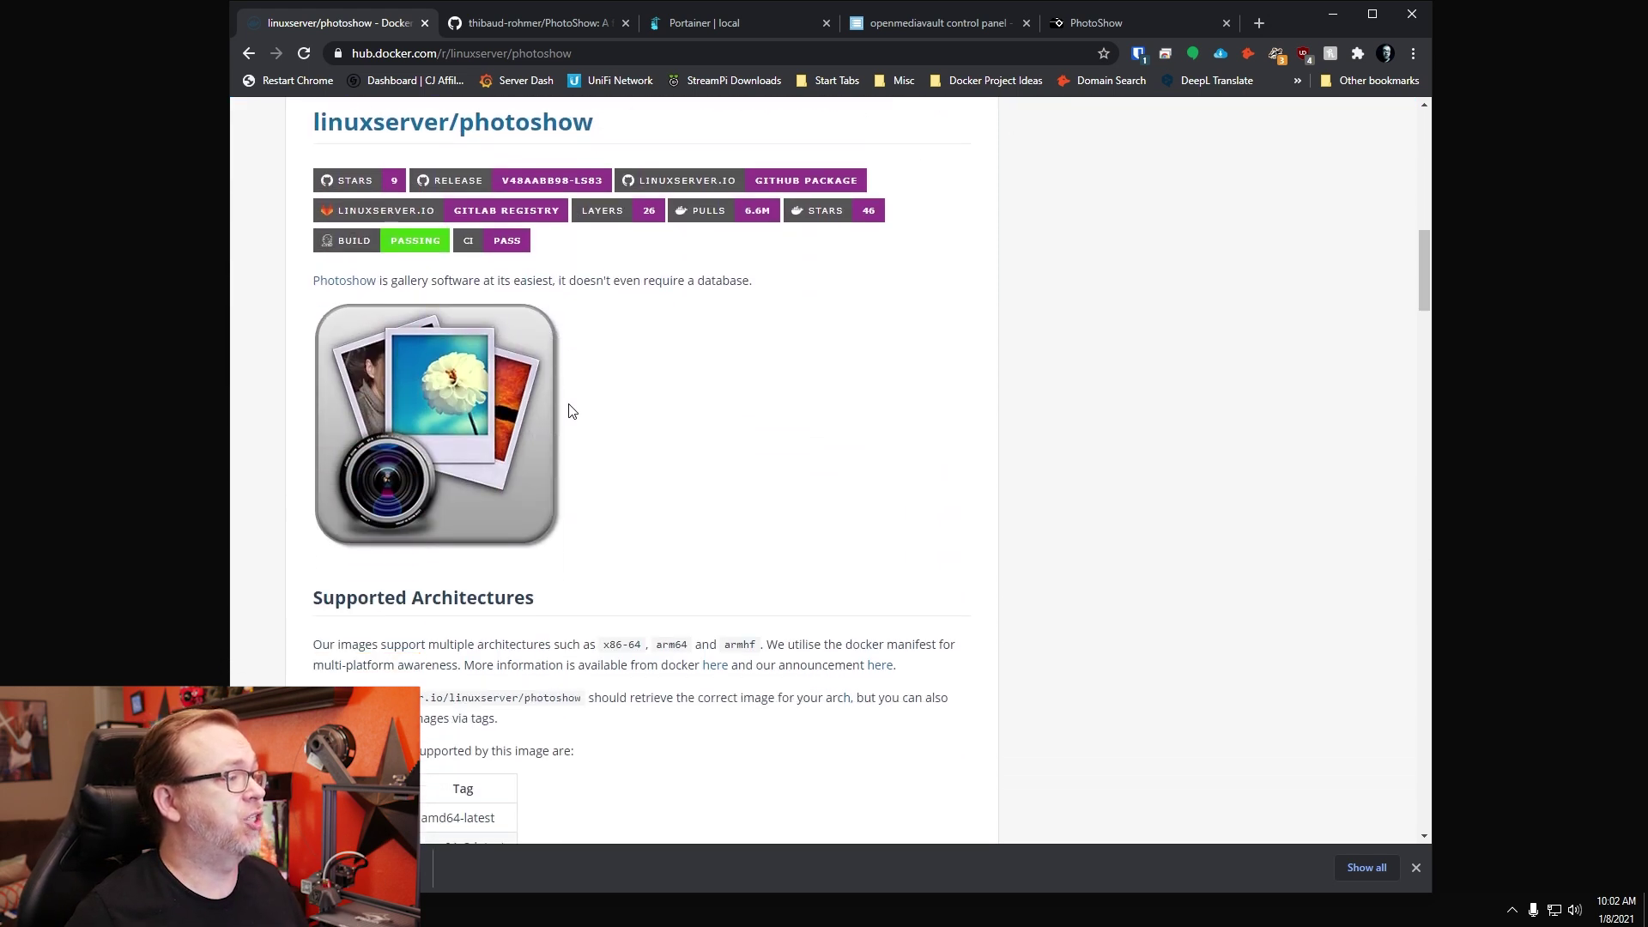
scroll(571, 410, "down", 4)
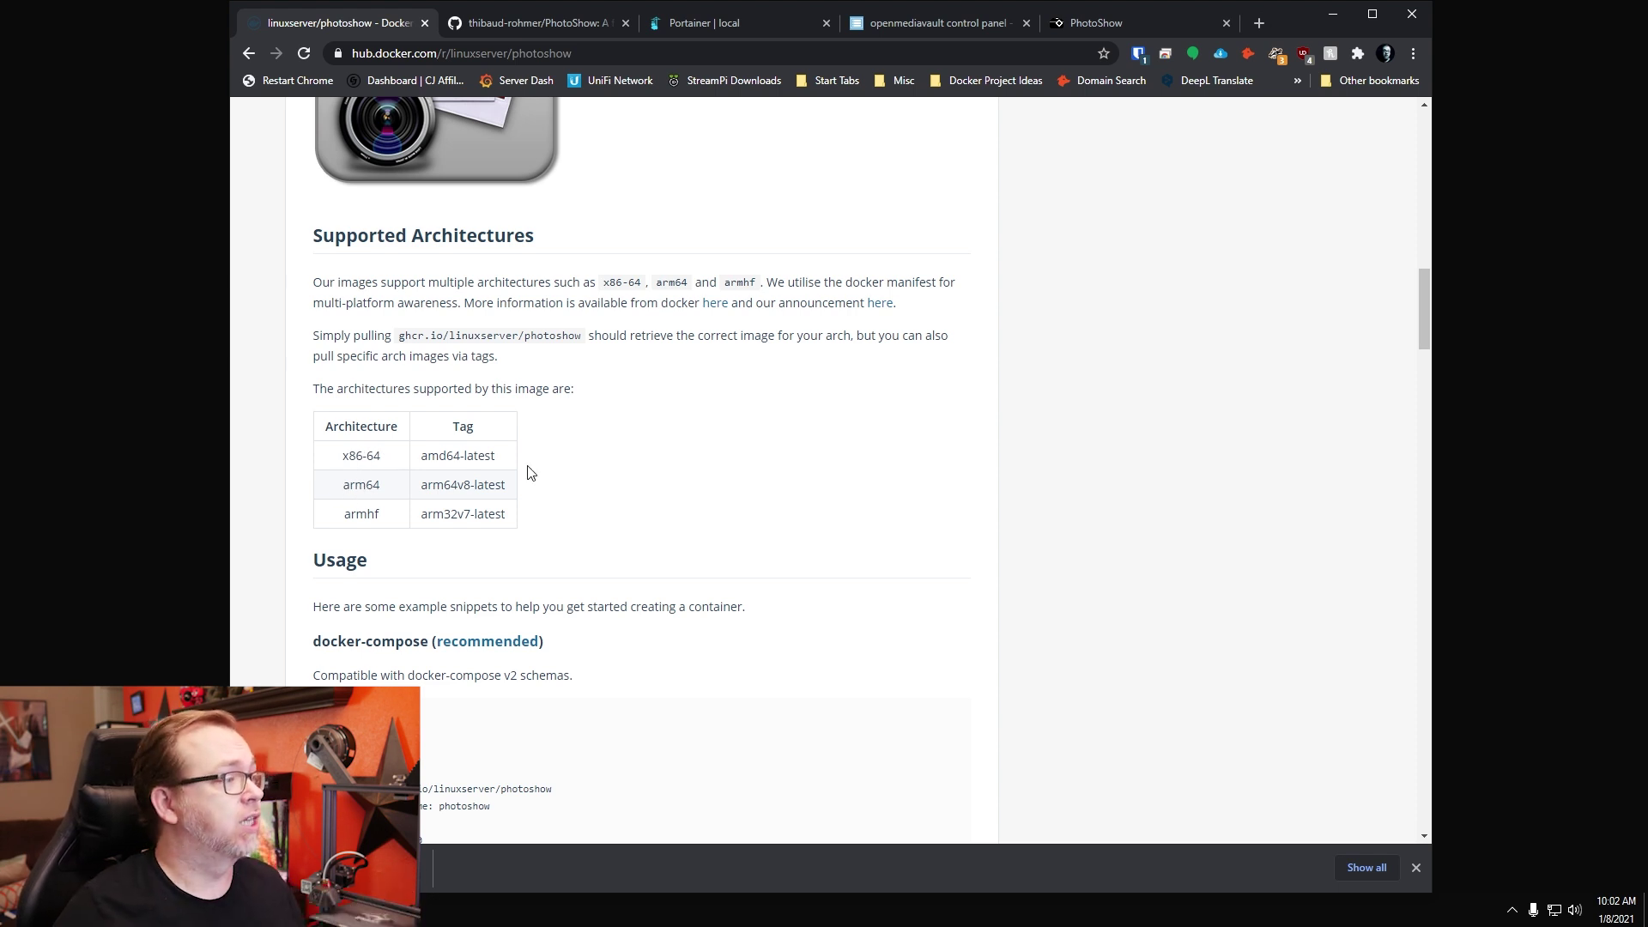
scroll(544, 459, "down", 4)
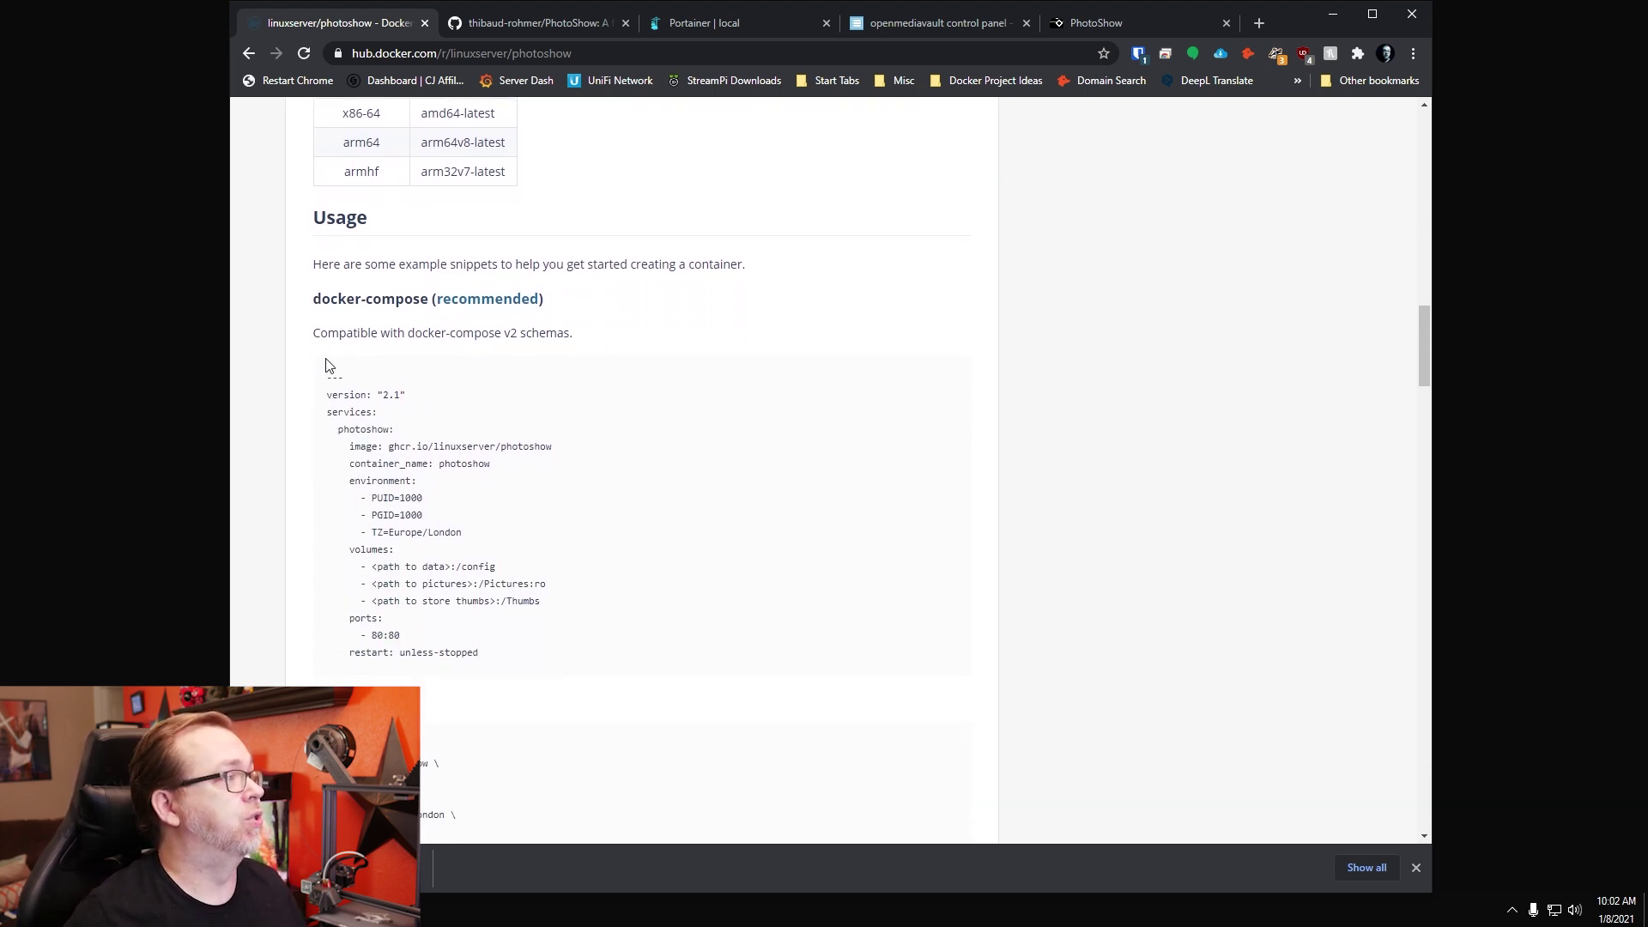
left_click_drag(329, 381, 529, 652)
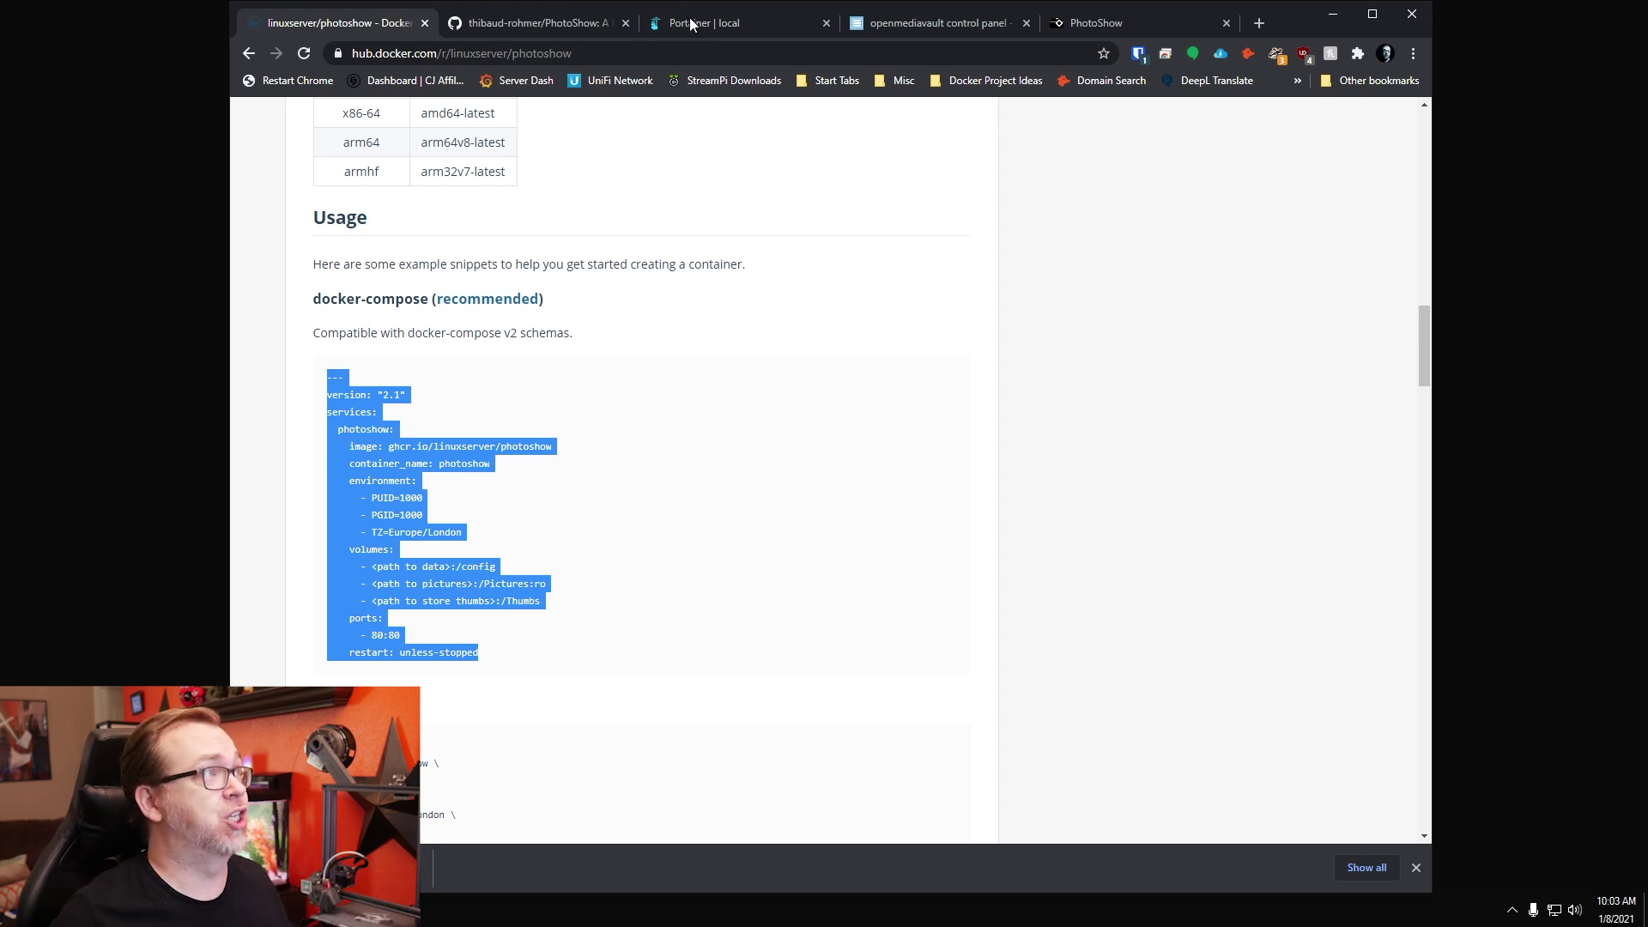
Step: Tile Portainer on the right half and Docker Hub on the left, then centre the PuTTY window
left_click_drag(720, 28, 723, 106)
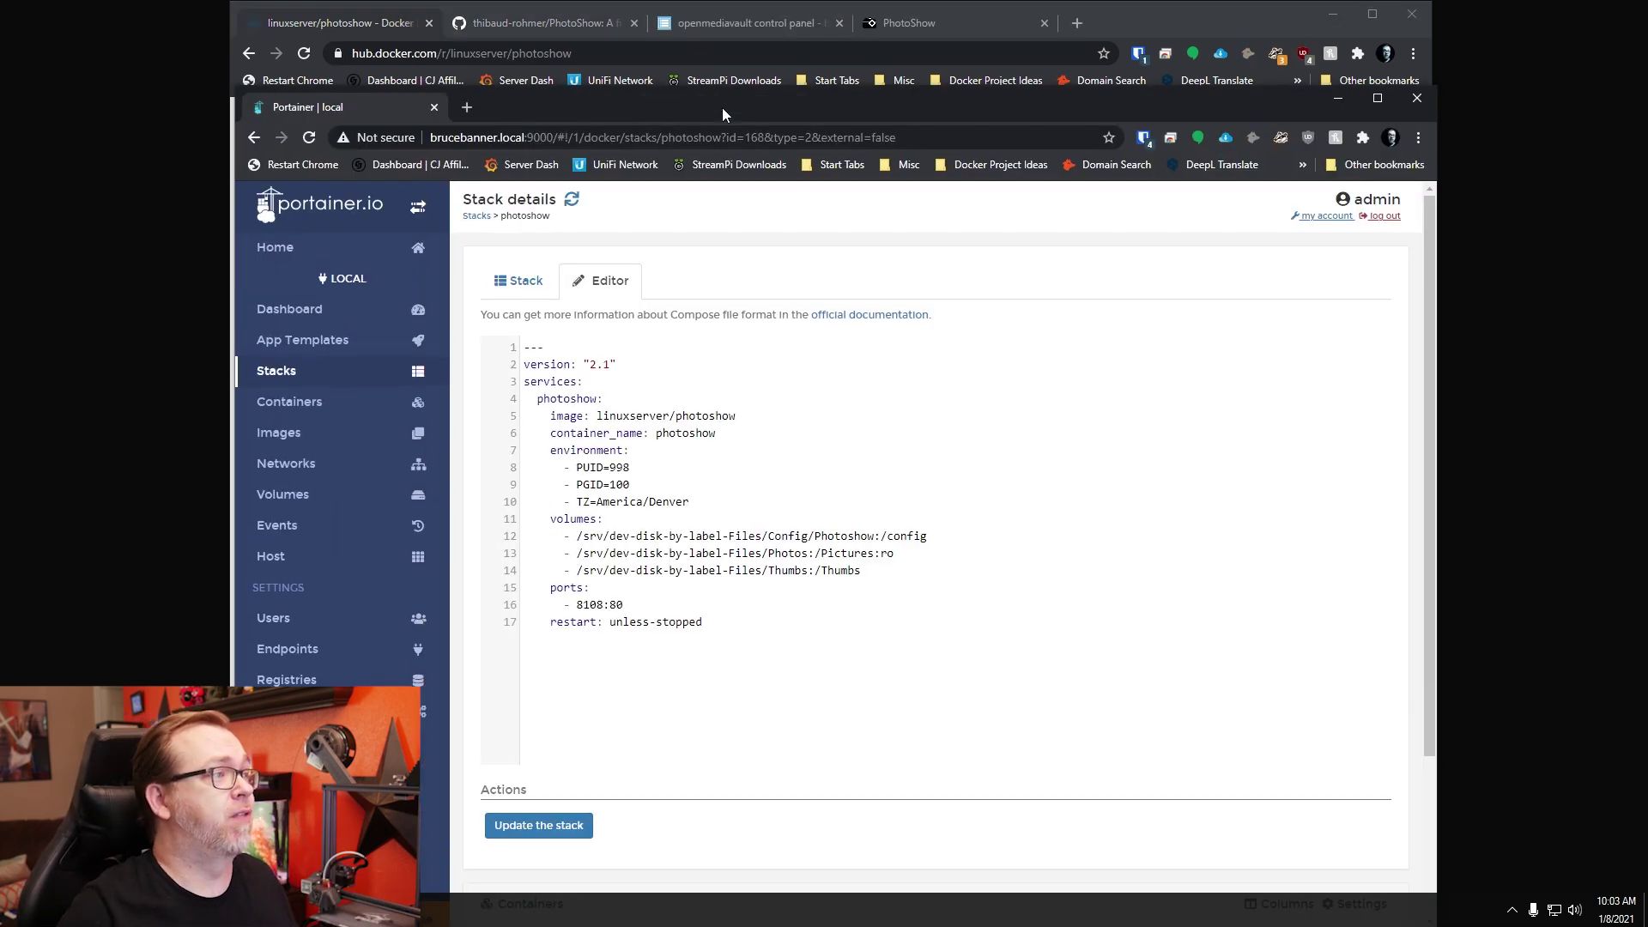
key("super+Right")
left_click(472, 402)
key("super+Left")
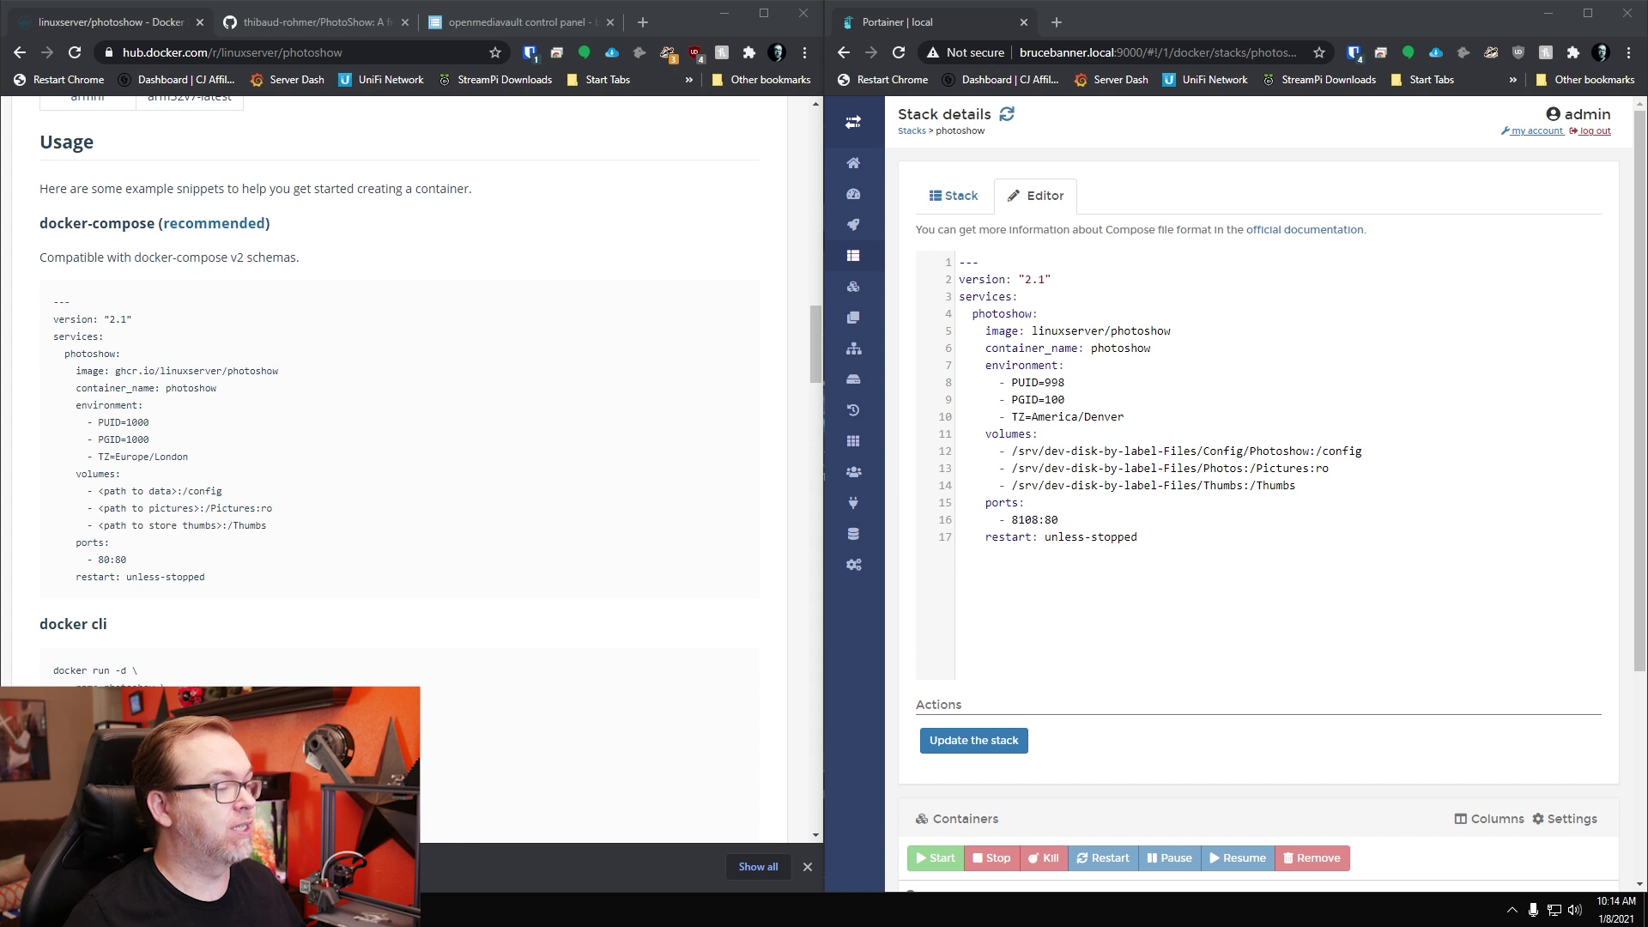
left_click_drag(866, 554, 861, 259)
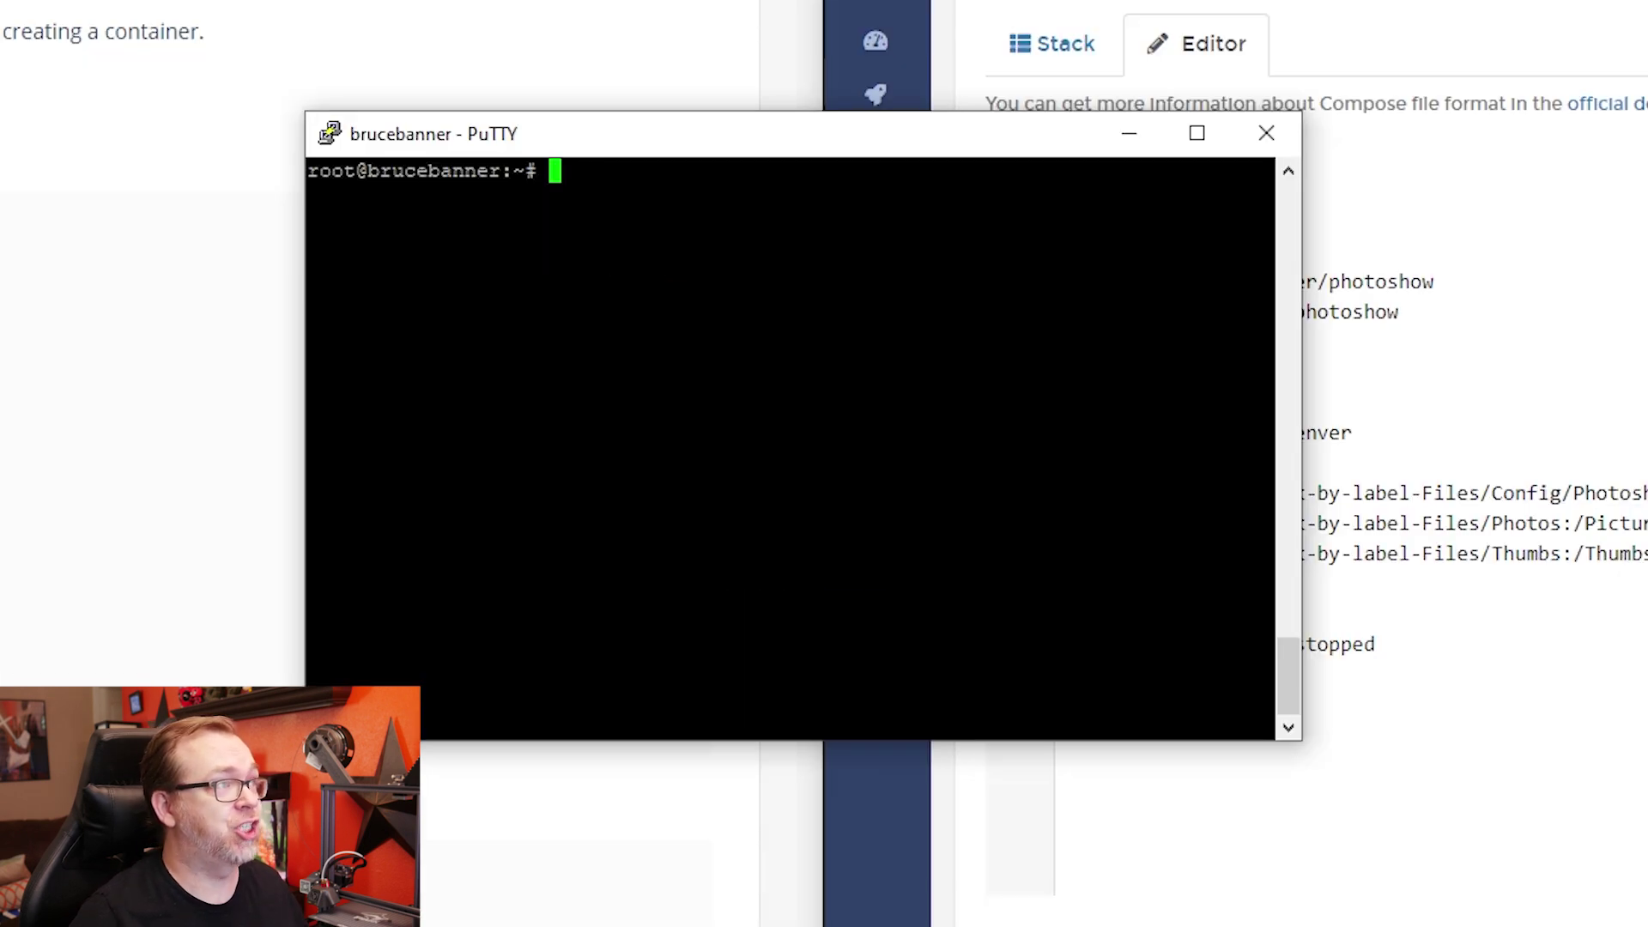
Step: Run 'id admin' in PuTTY to confirm uid 998 and gid 100 match PUID and PGID
type("id")
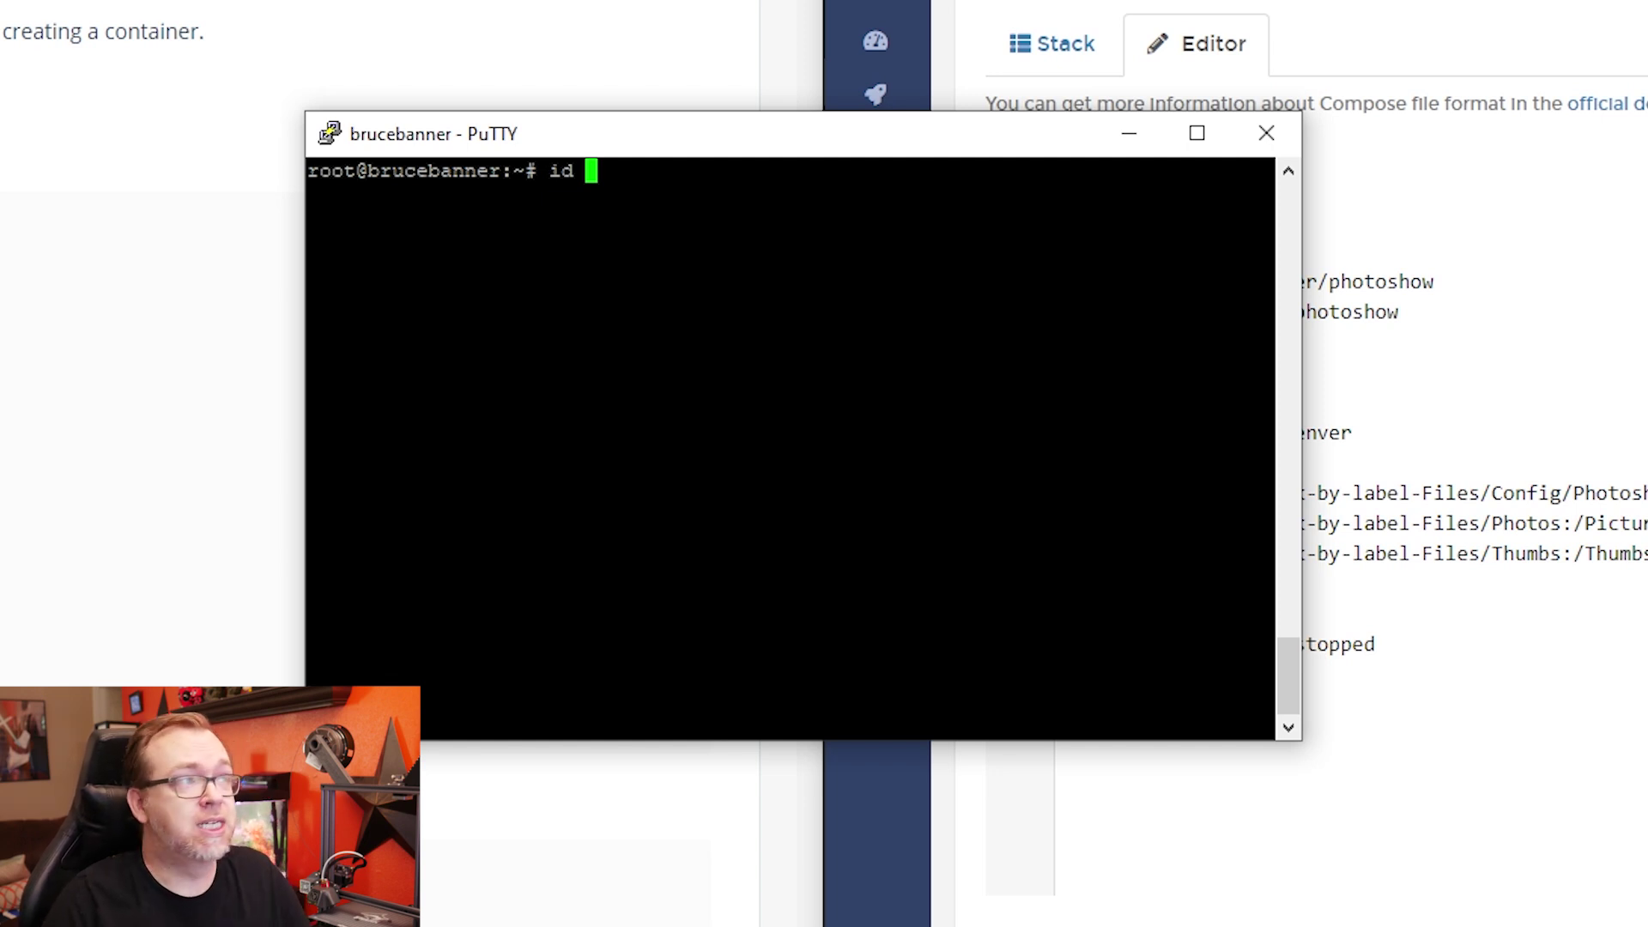
type("admin")
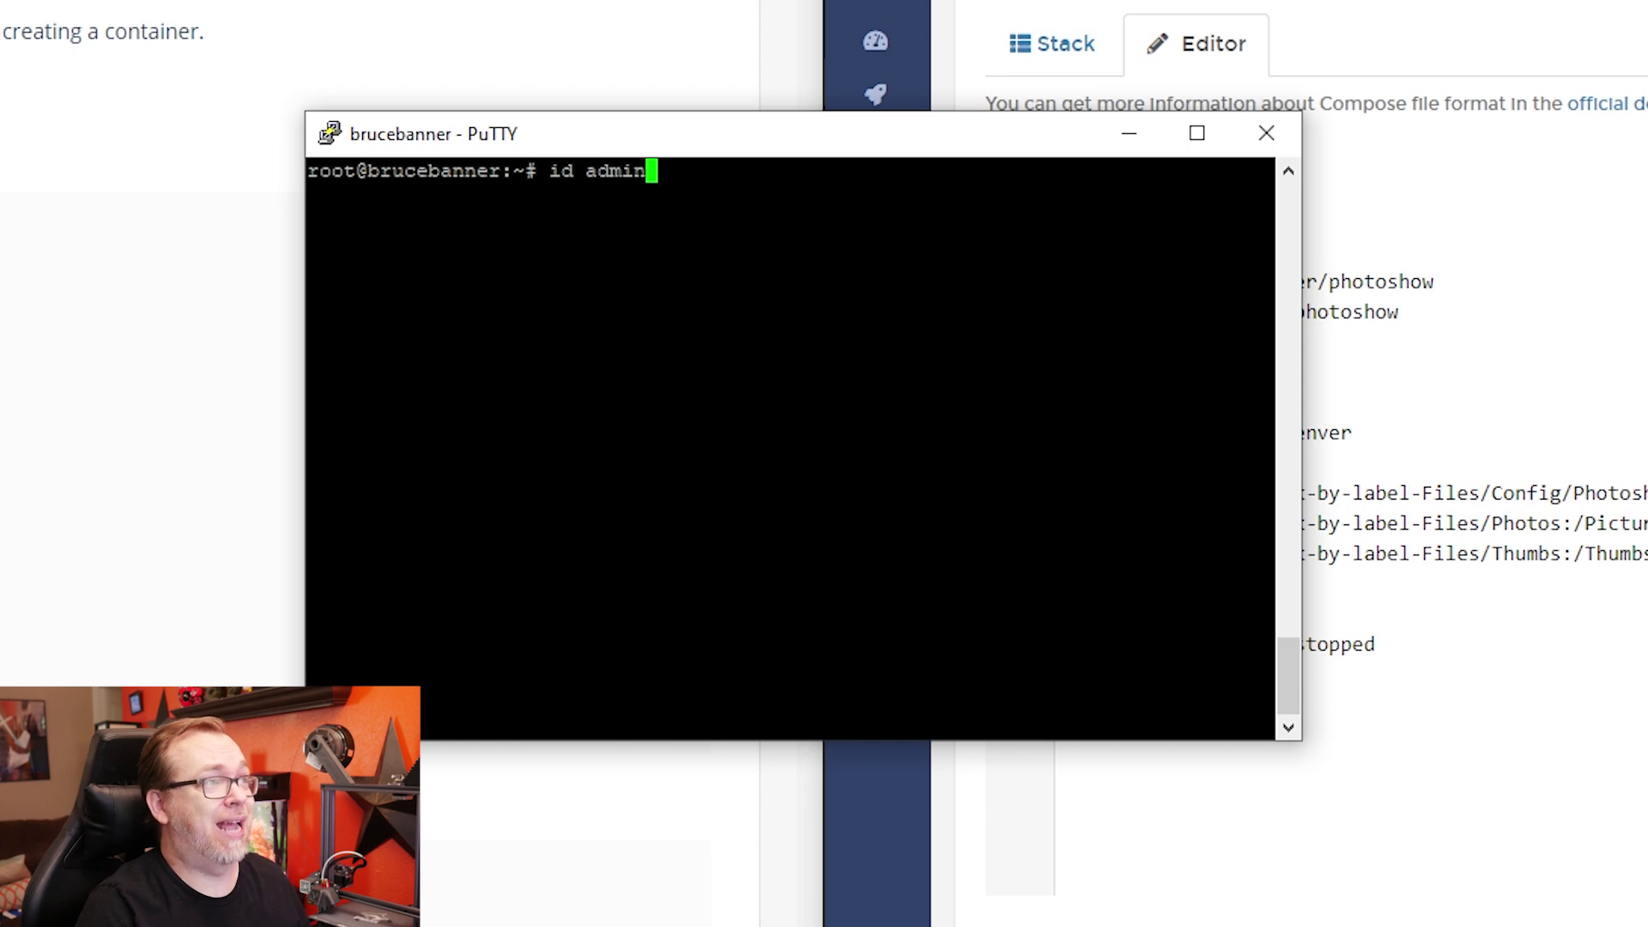
key("Return")
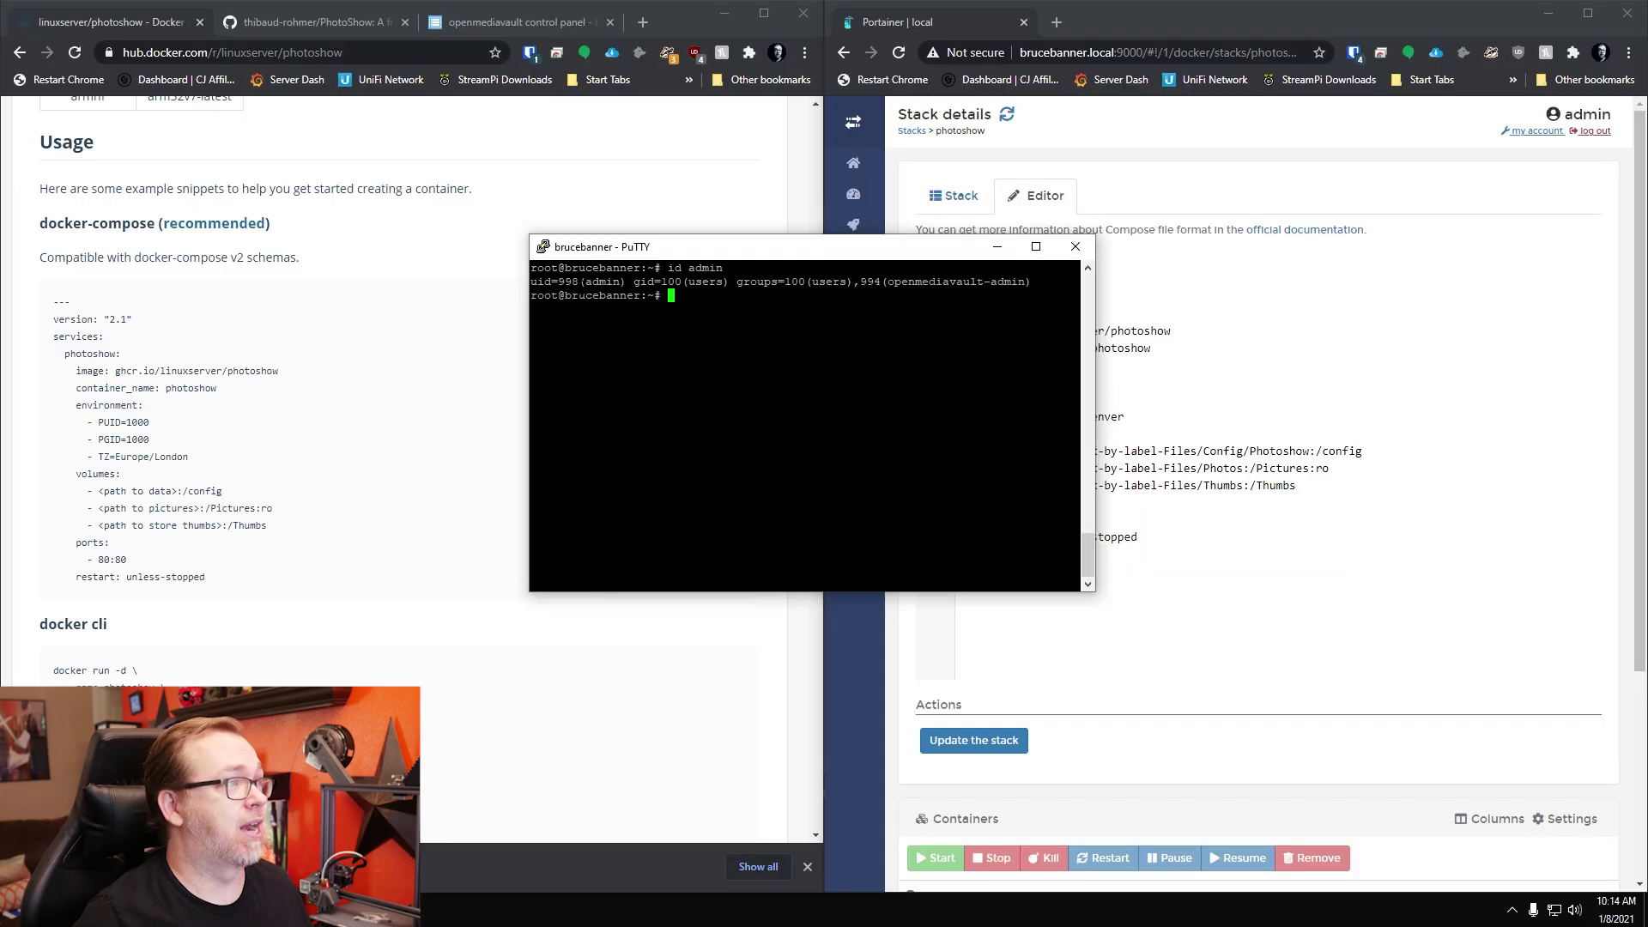
left_click(1102, 438)
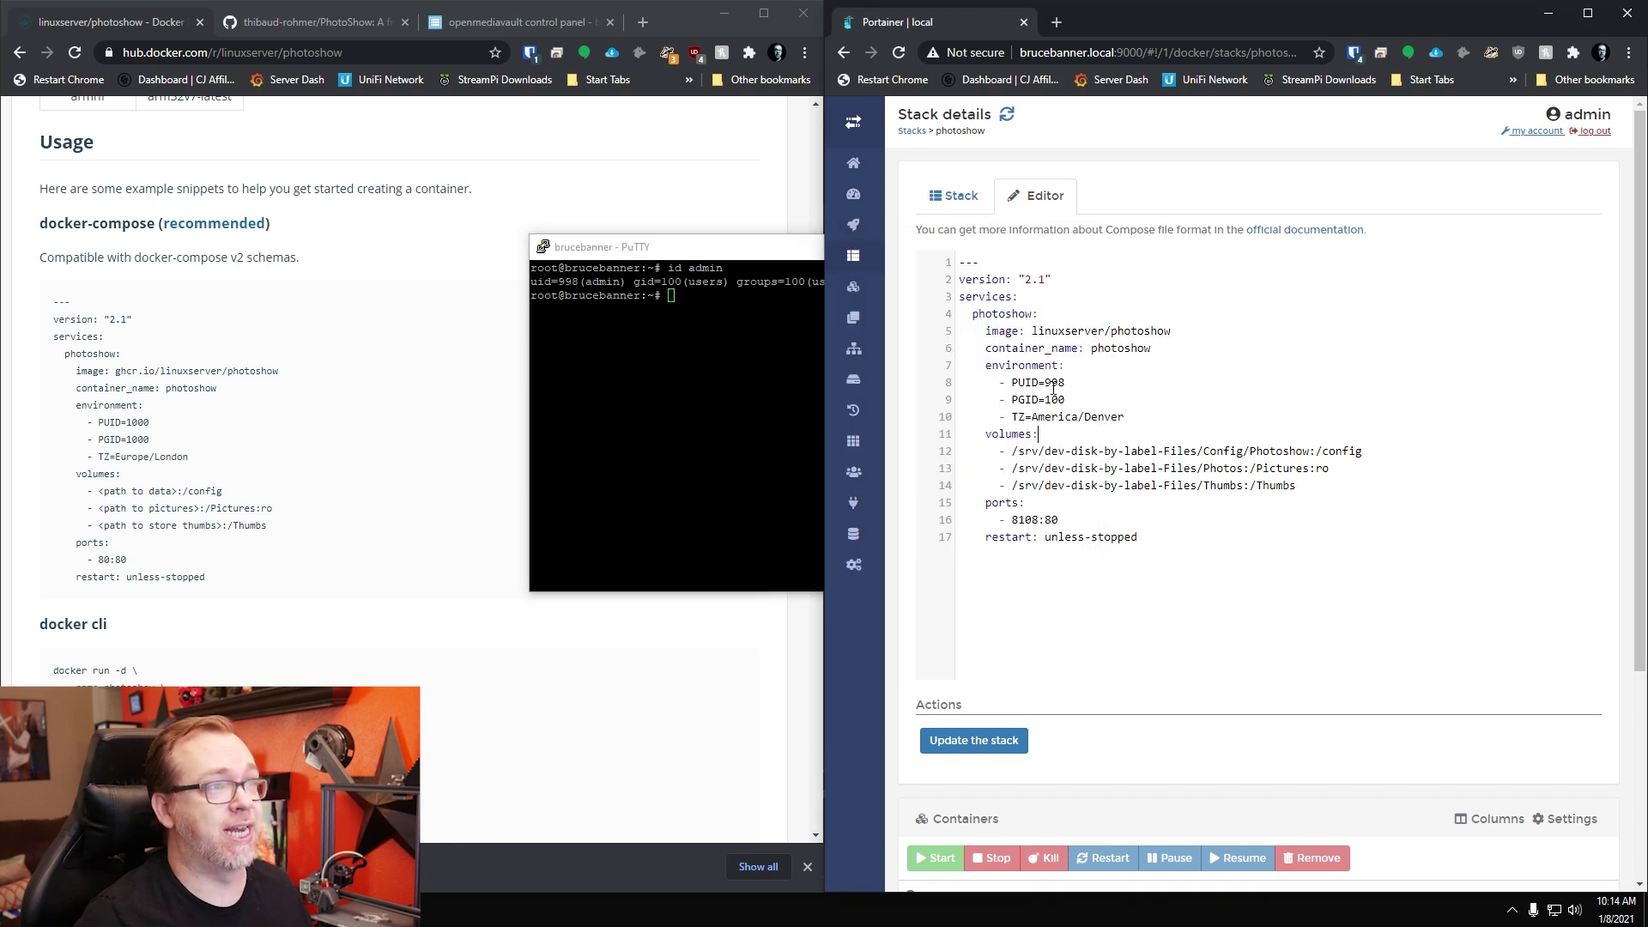
Step: Bring Docker Hub in front of the terminal and open the openmediavault Shared Folders list
left_click(704, 208)
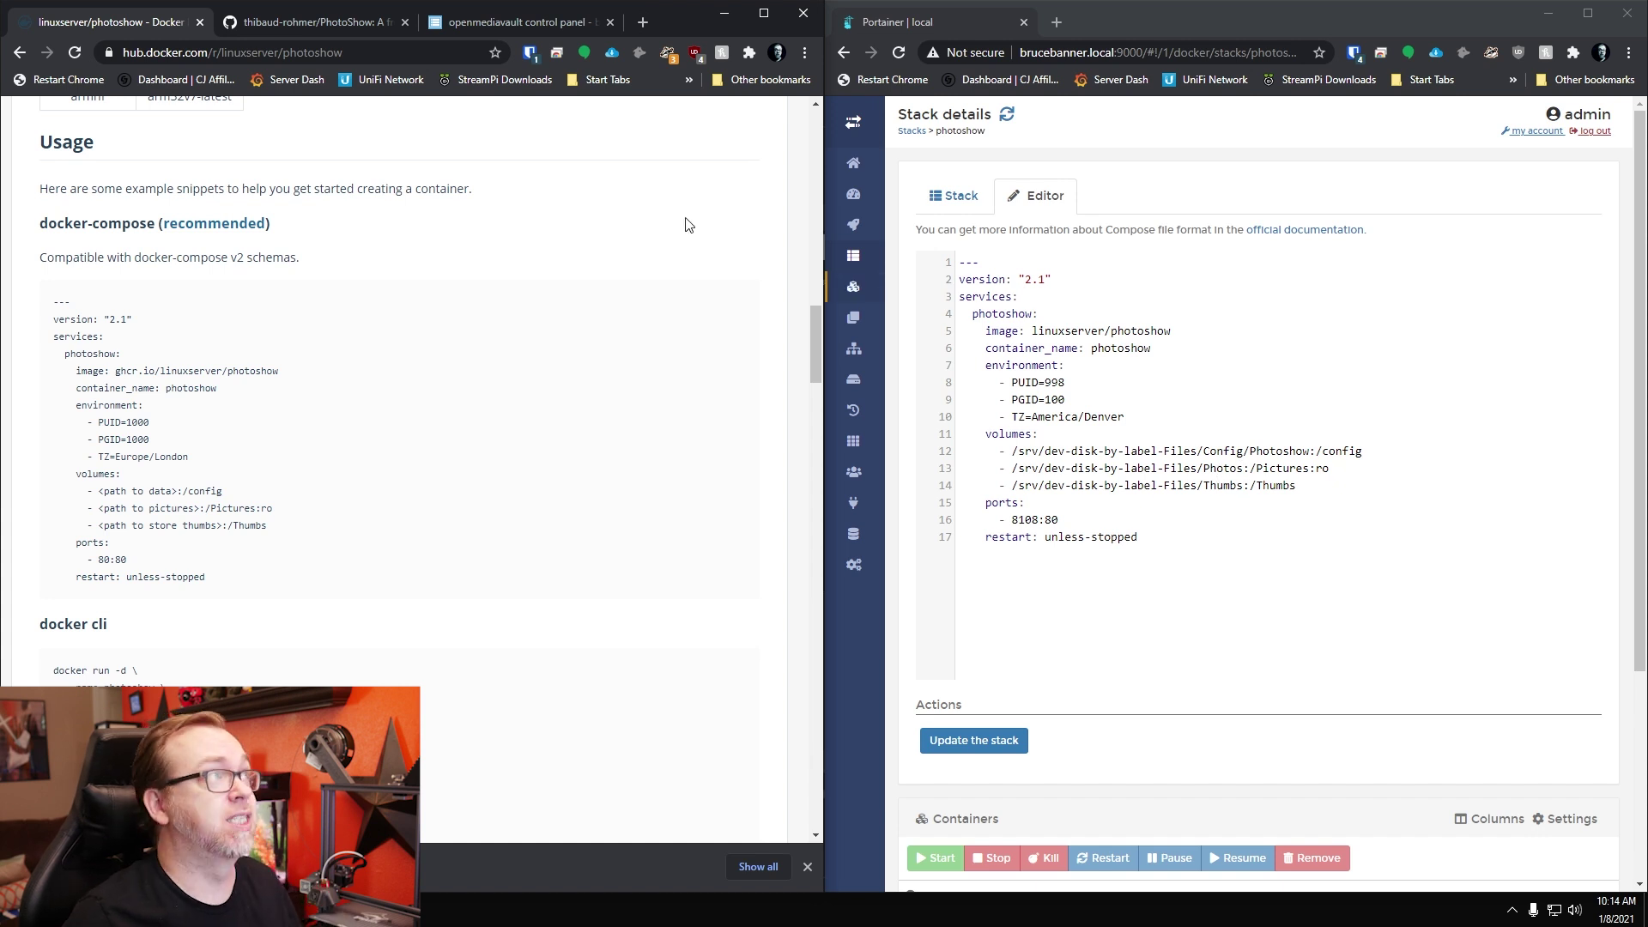
left_click(492, 27)
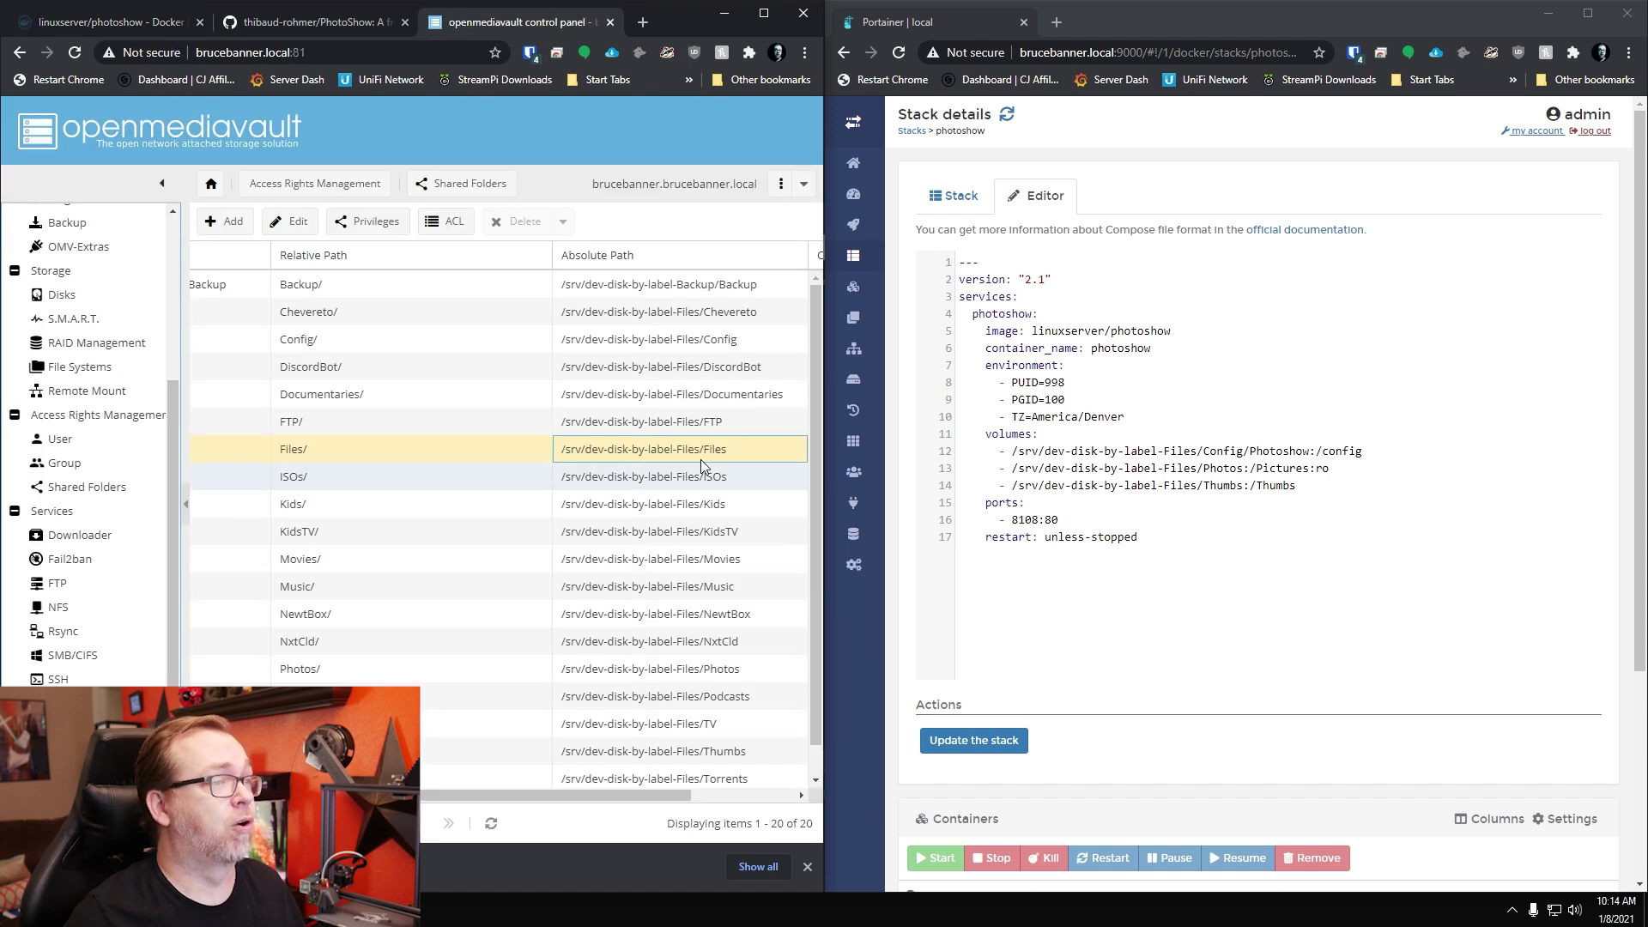
left_click(687, 339)
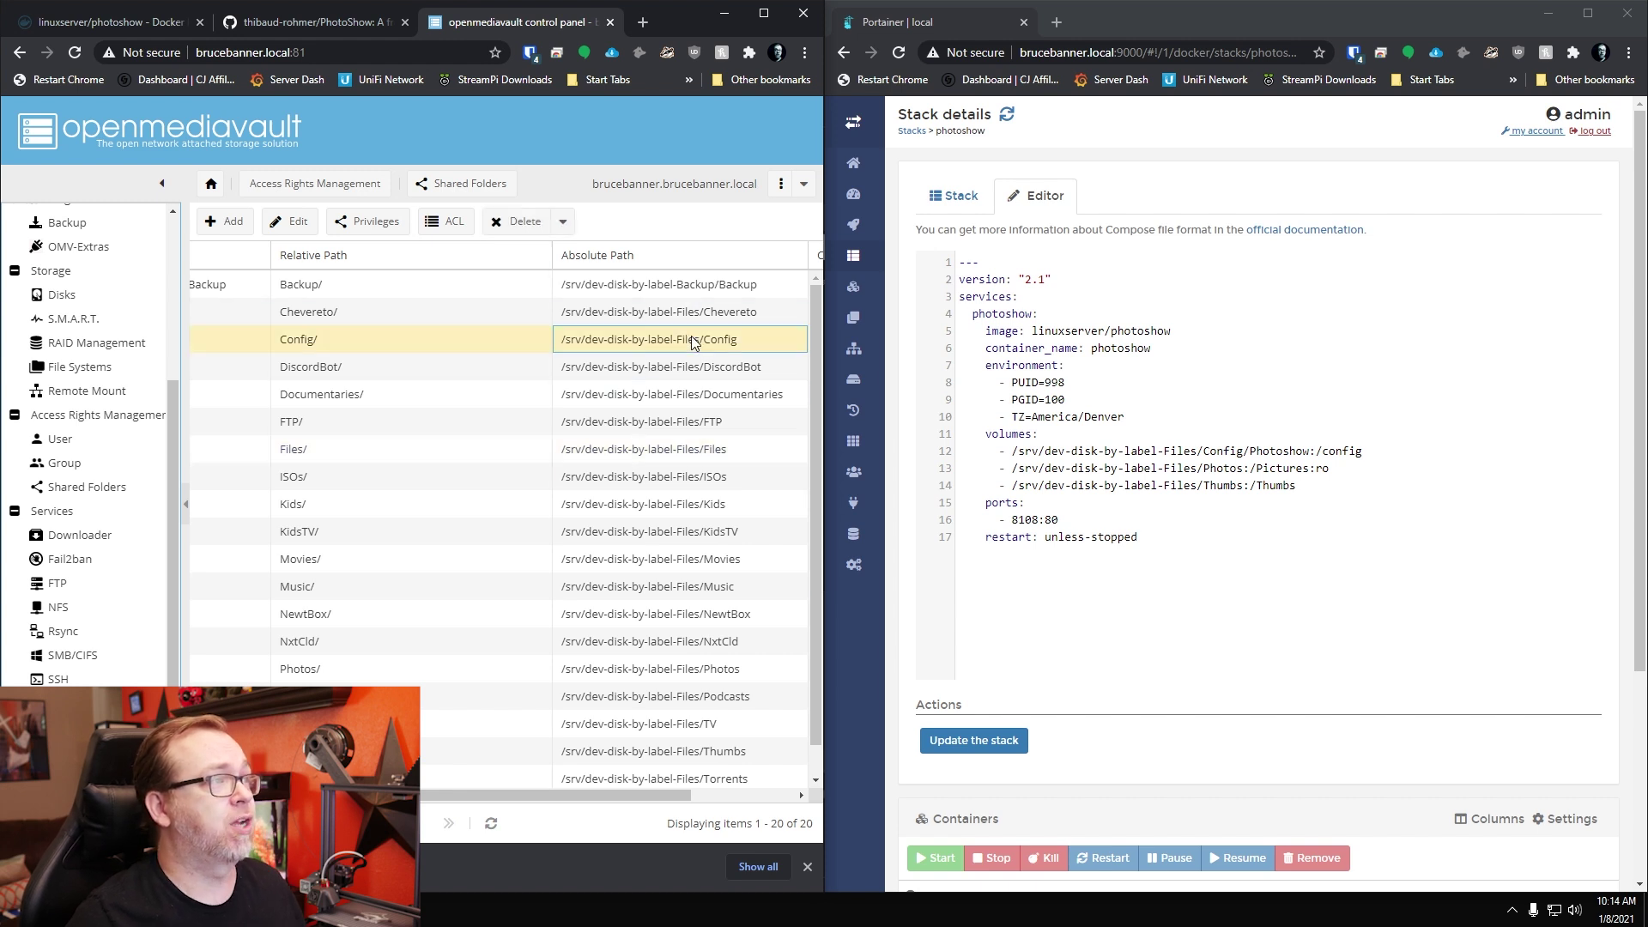
left_click(716, 671)
left_click(704, 753)
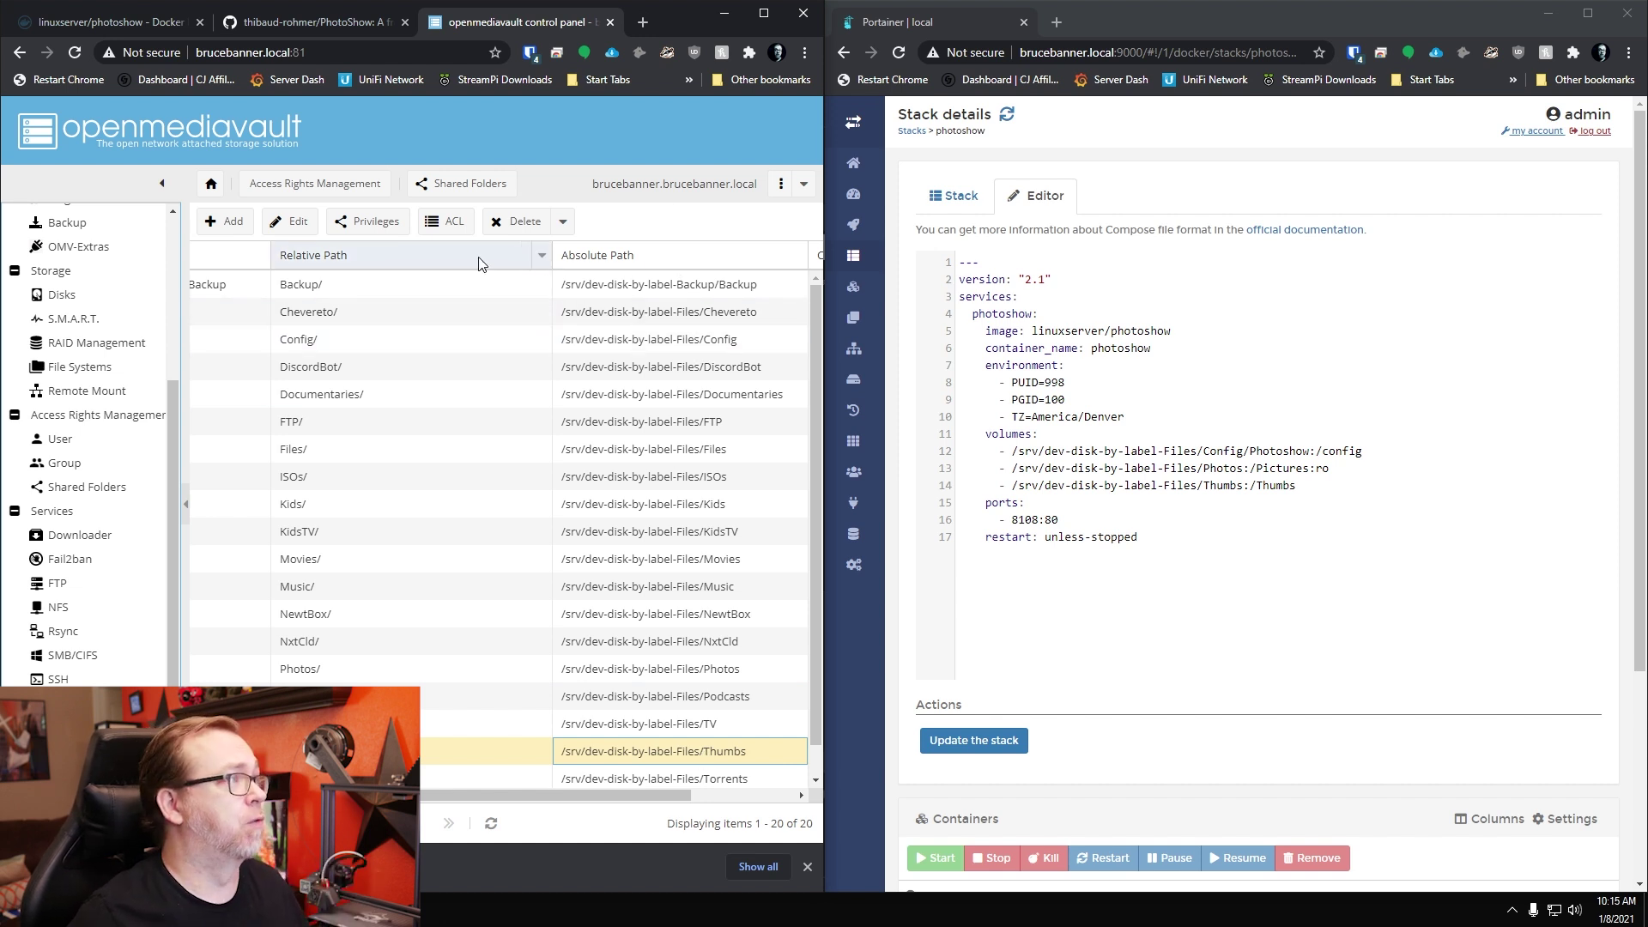
left_click(542, 255)
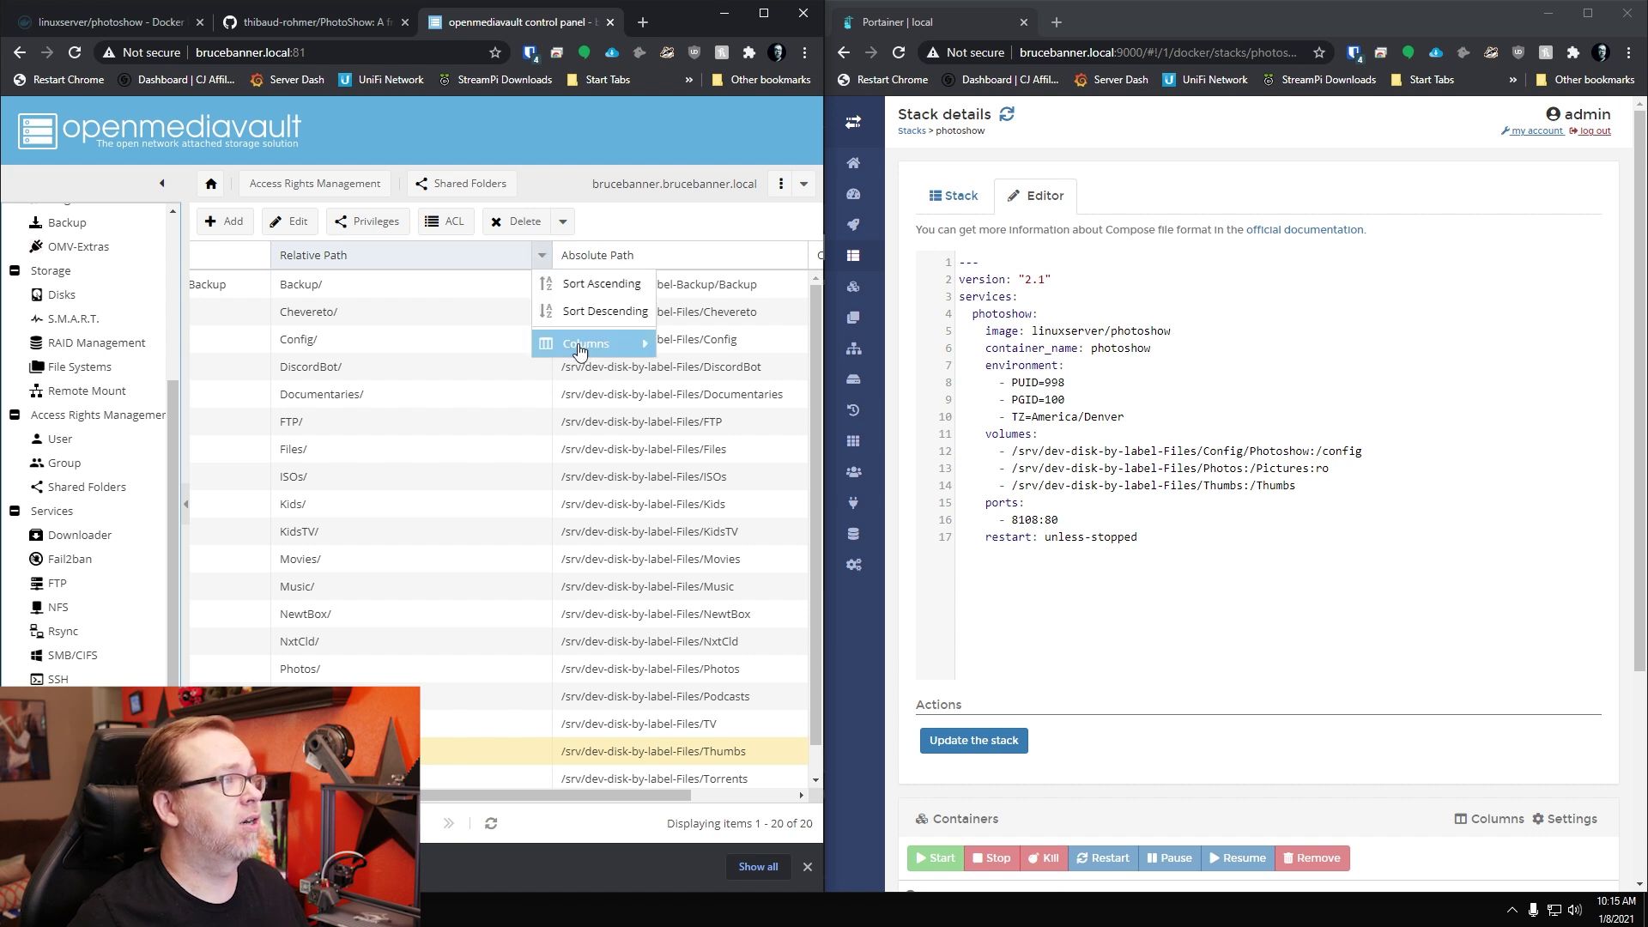
mouse_move(599, 350)
left_click(678, 426)
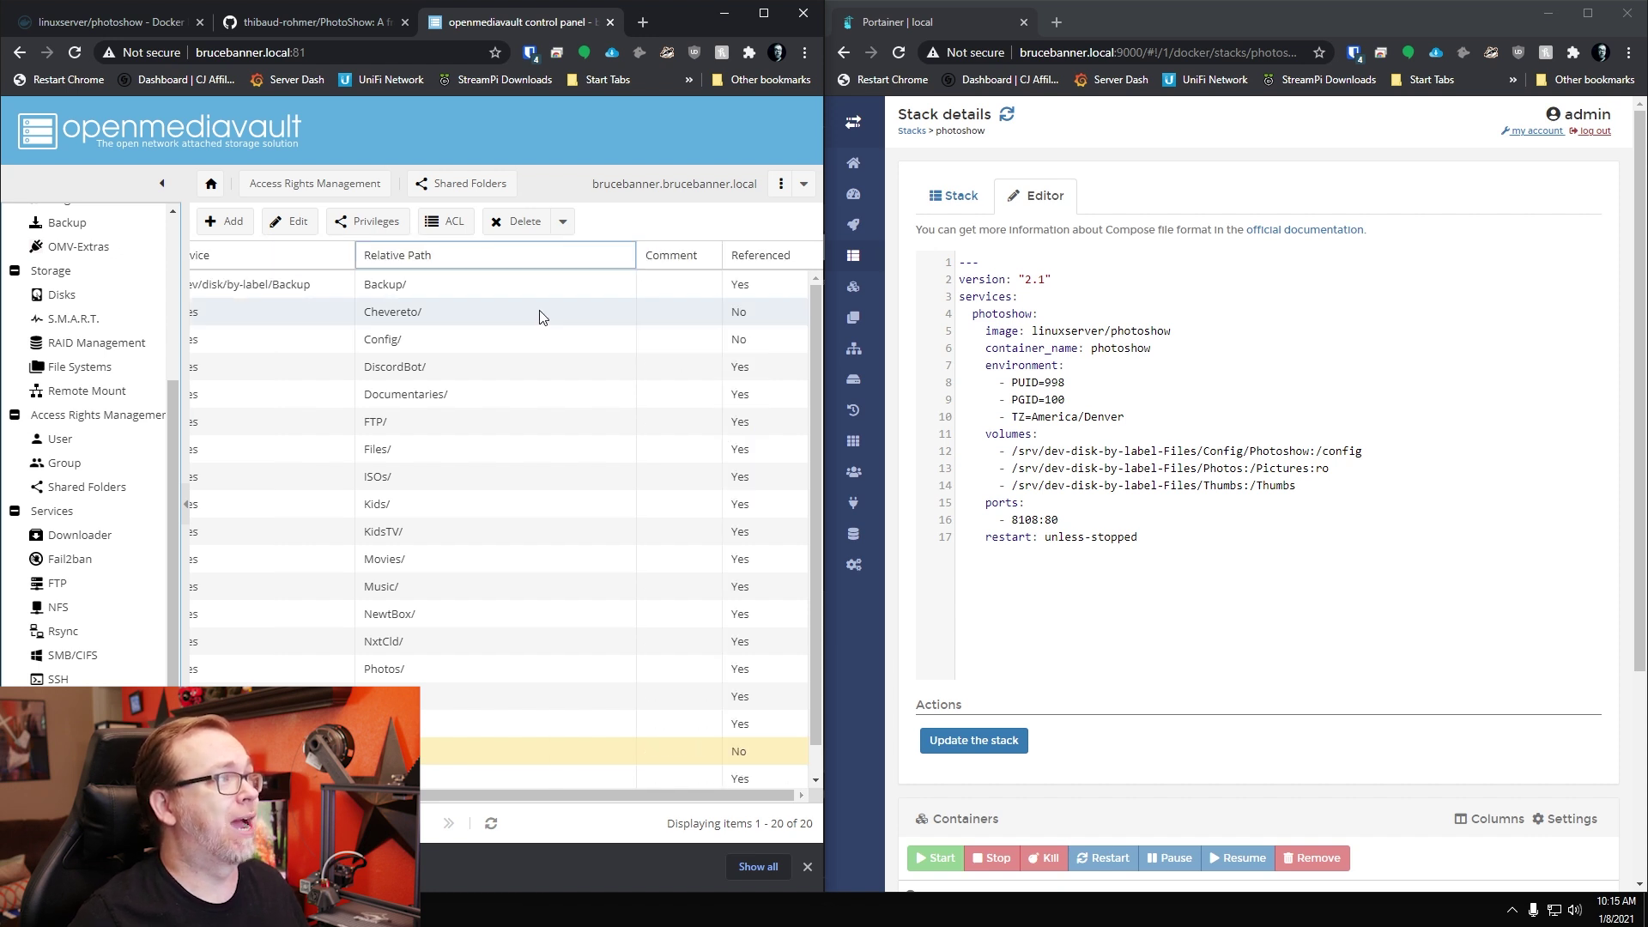
left_click(626, 255)
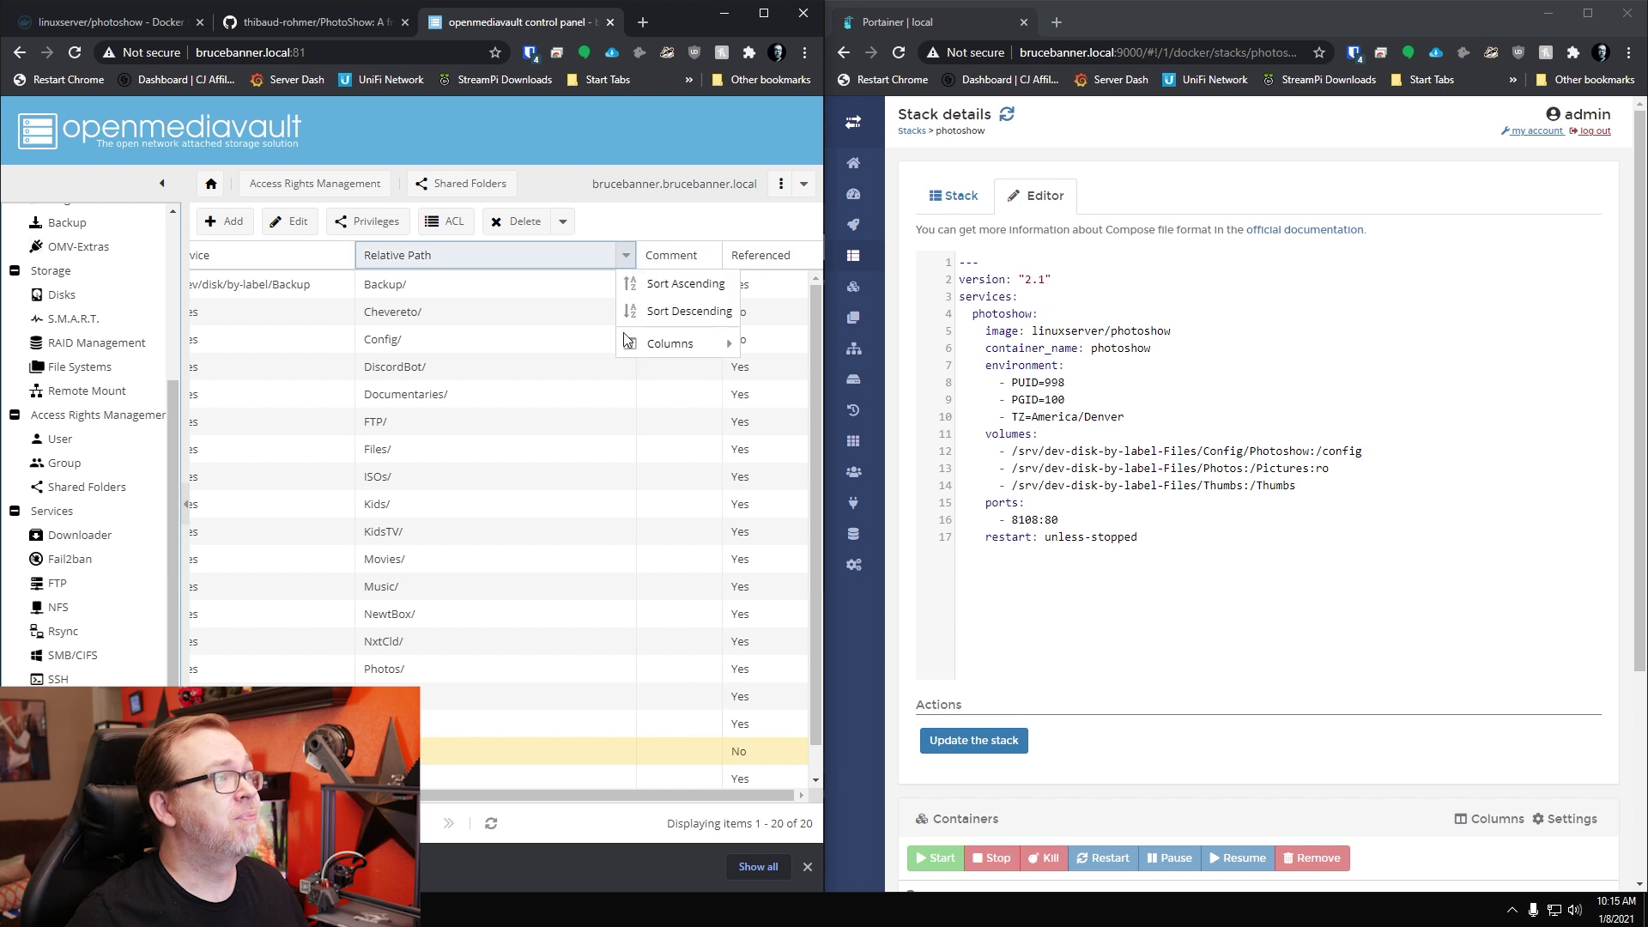
mouse_move(646, 352)
left_click(554, 428)
left_click(706, 475)
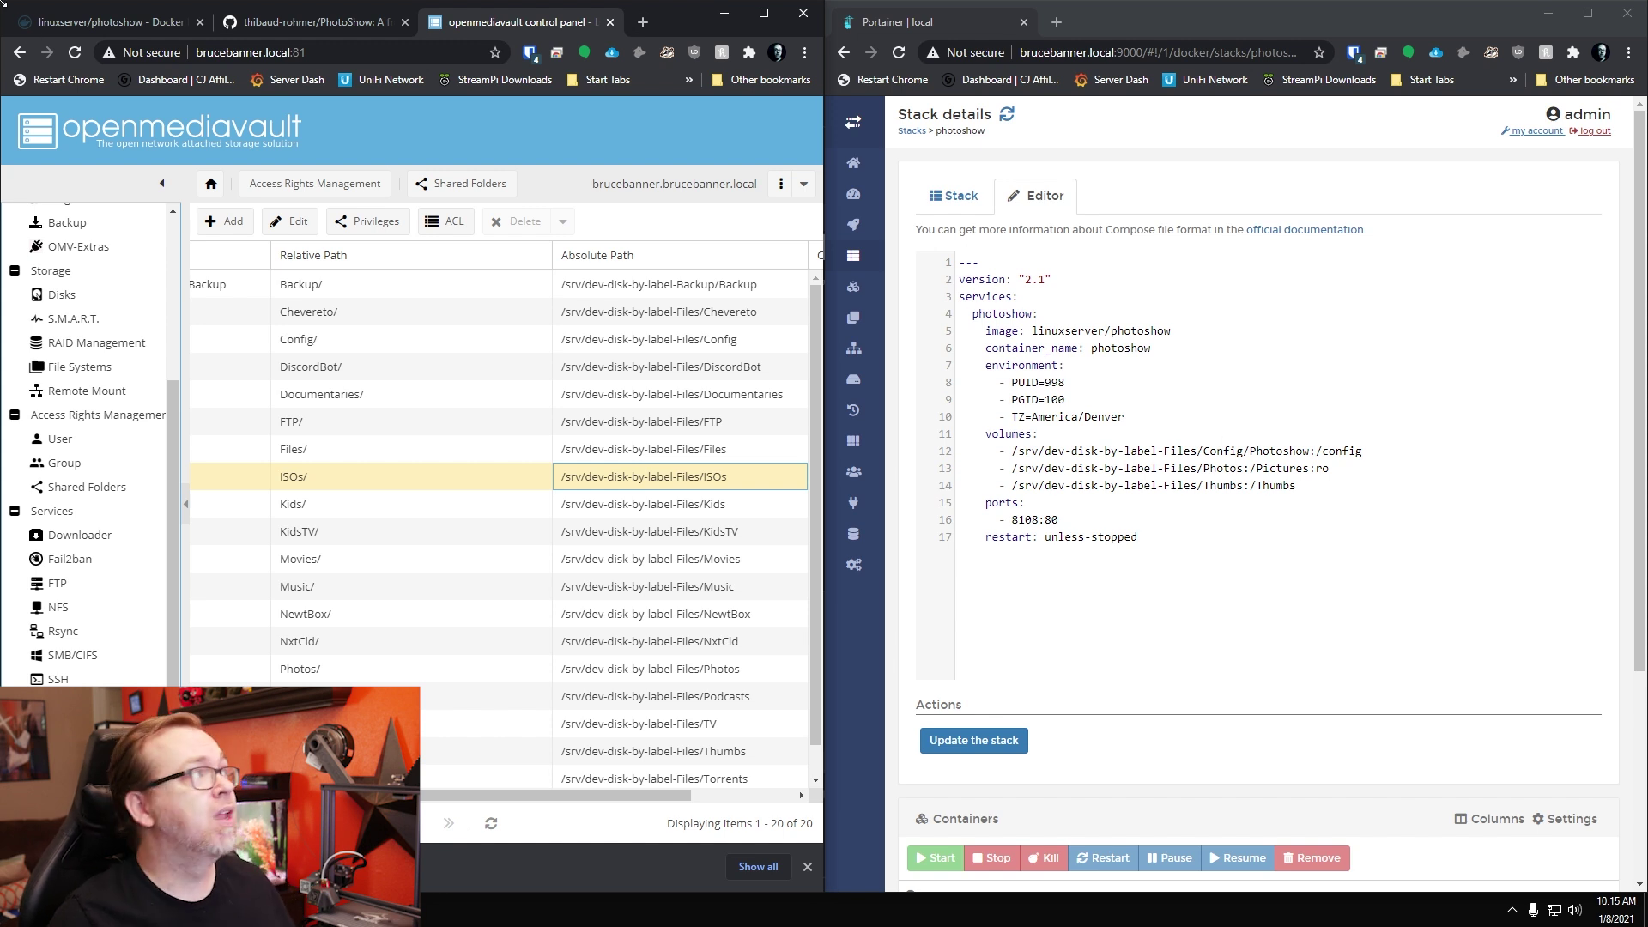
left_click(63, 17)
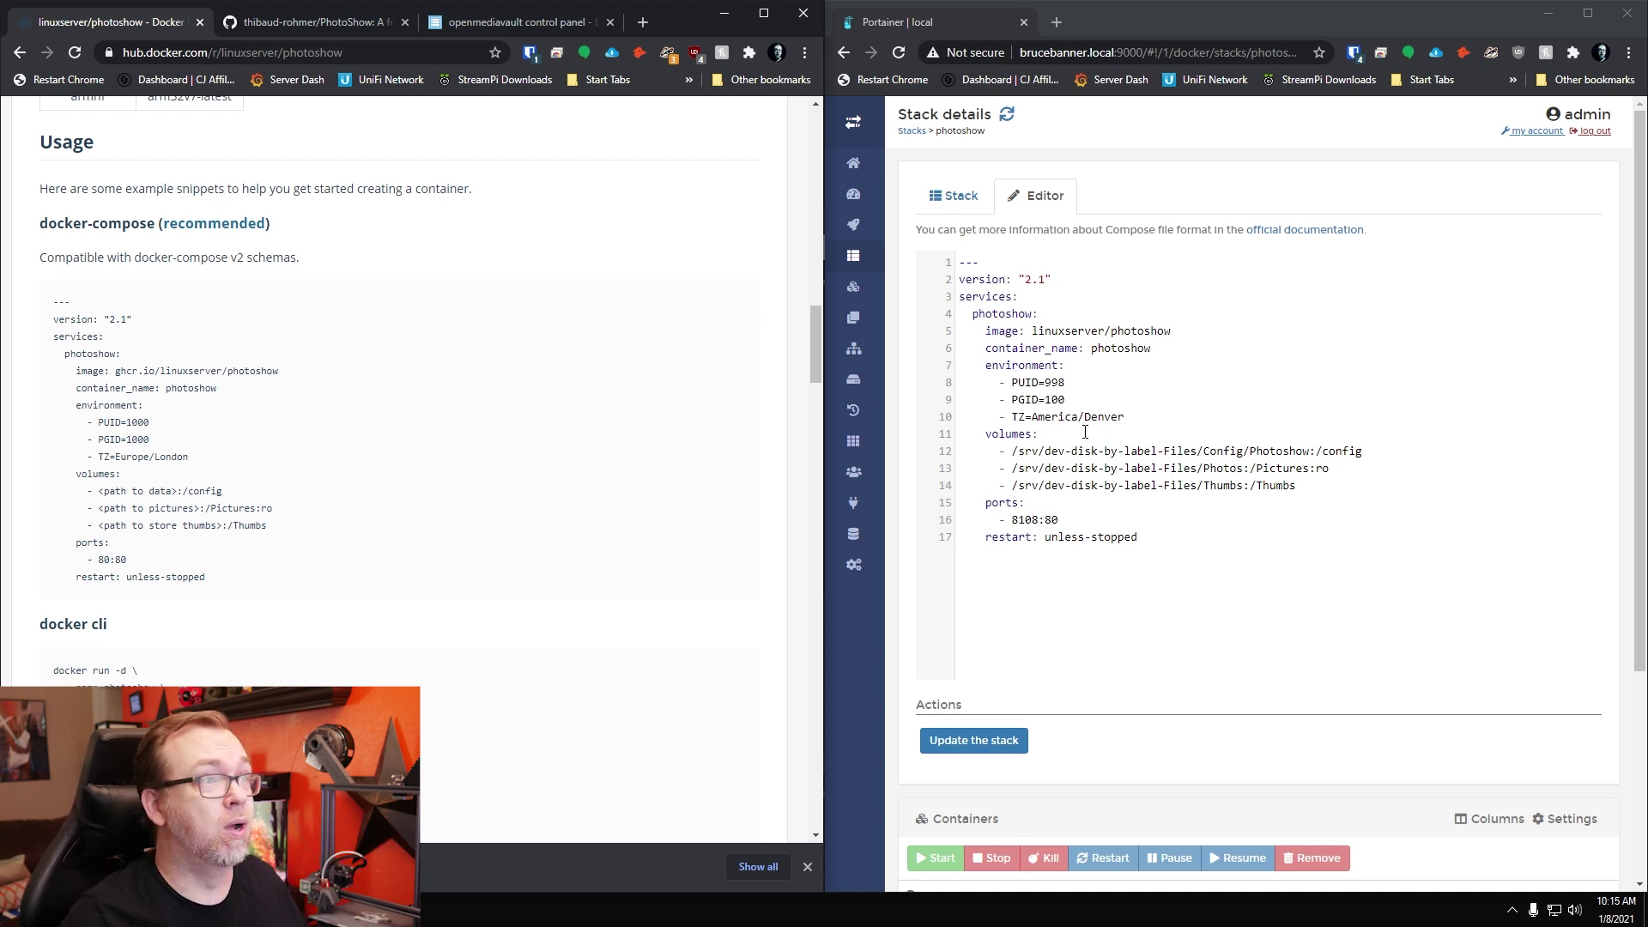
Step: Redeploy the photoshow stack on port 8108 and switch to the Photos share folder
left_click(999, 740)
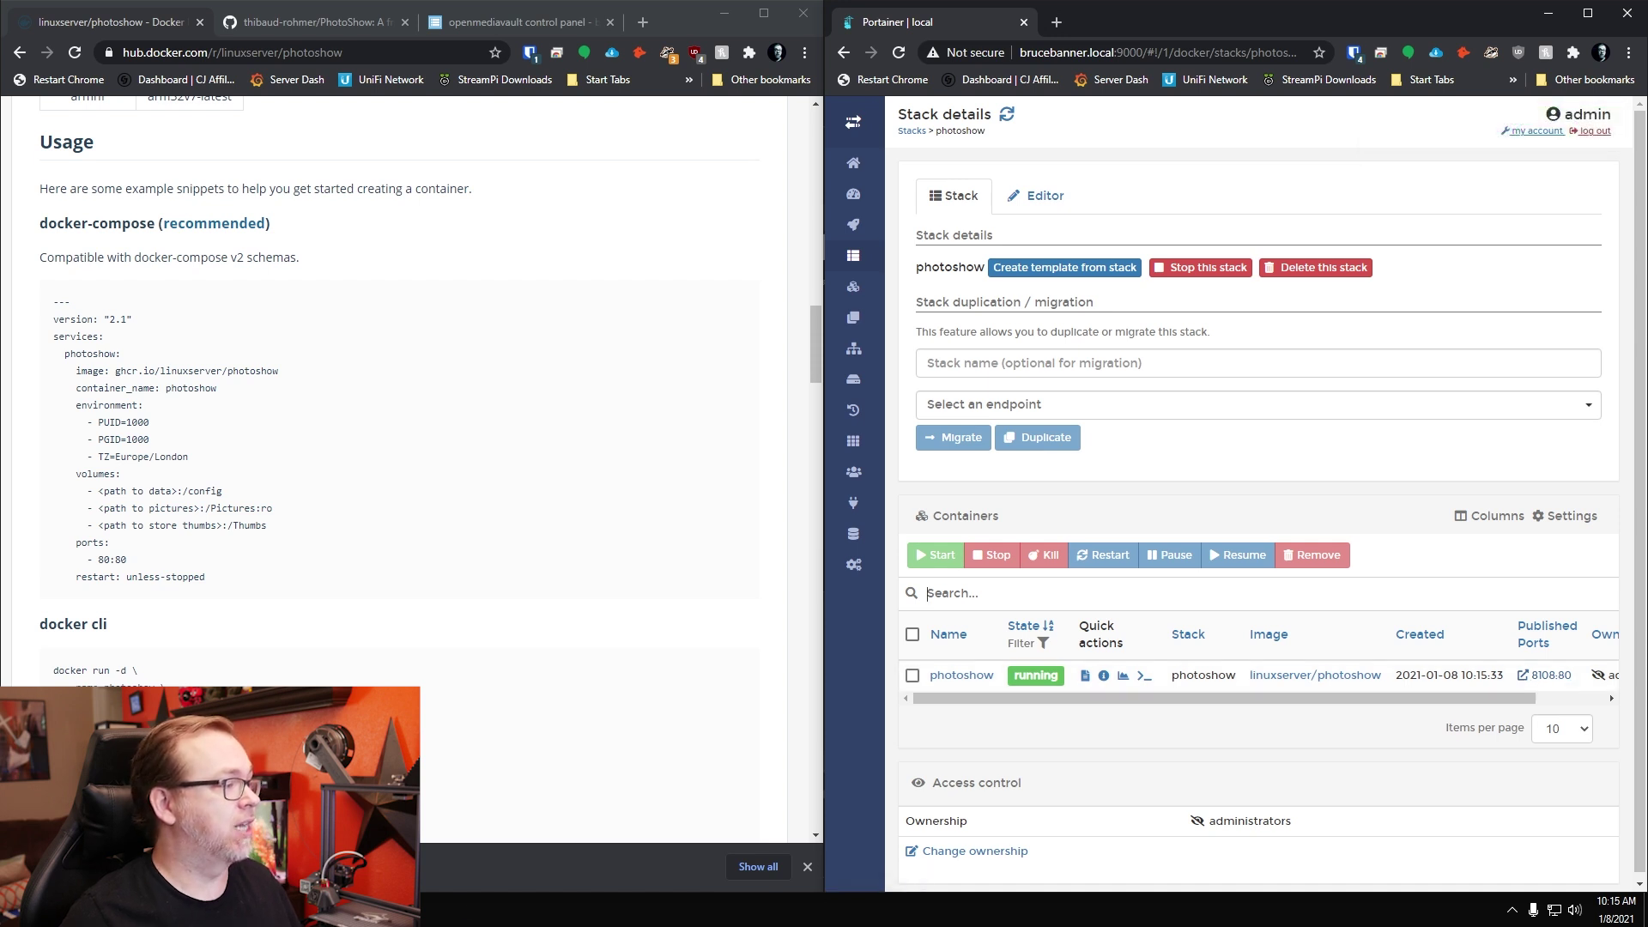
key("alt+Tab")
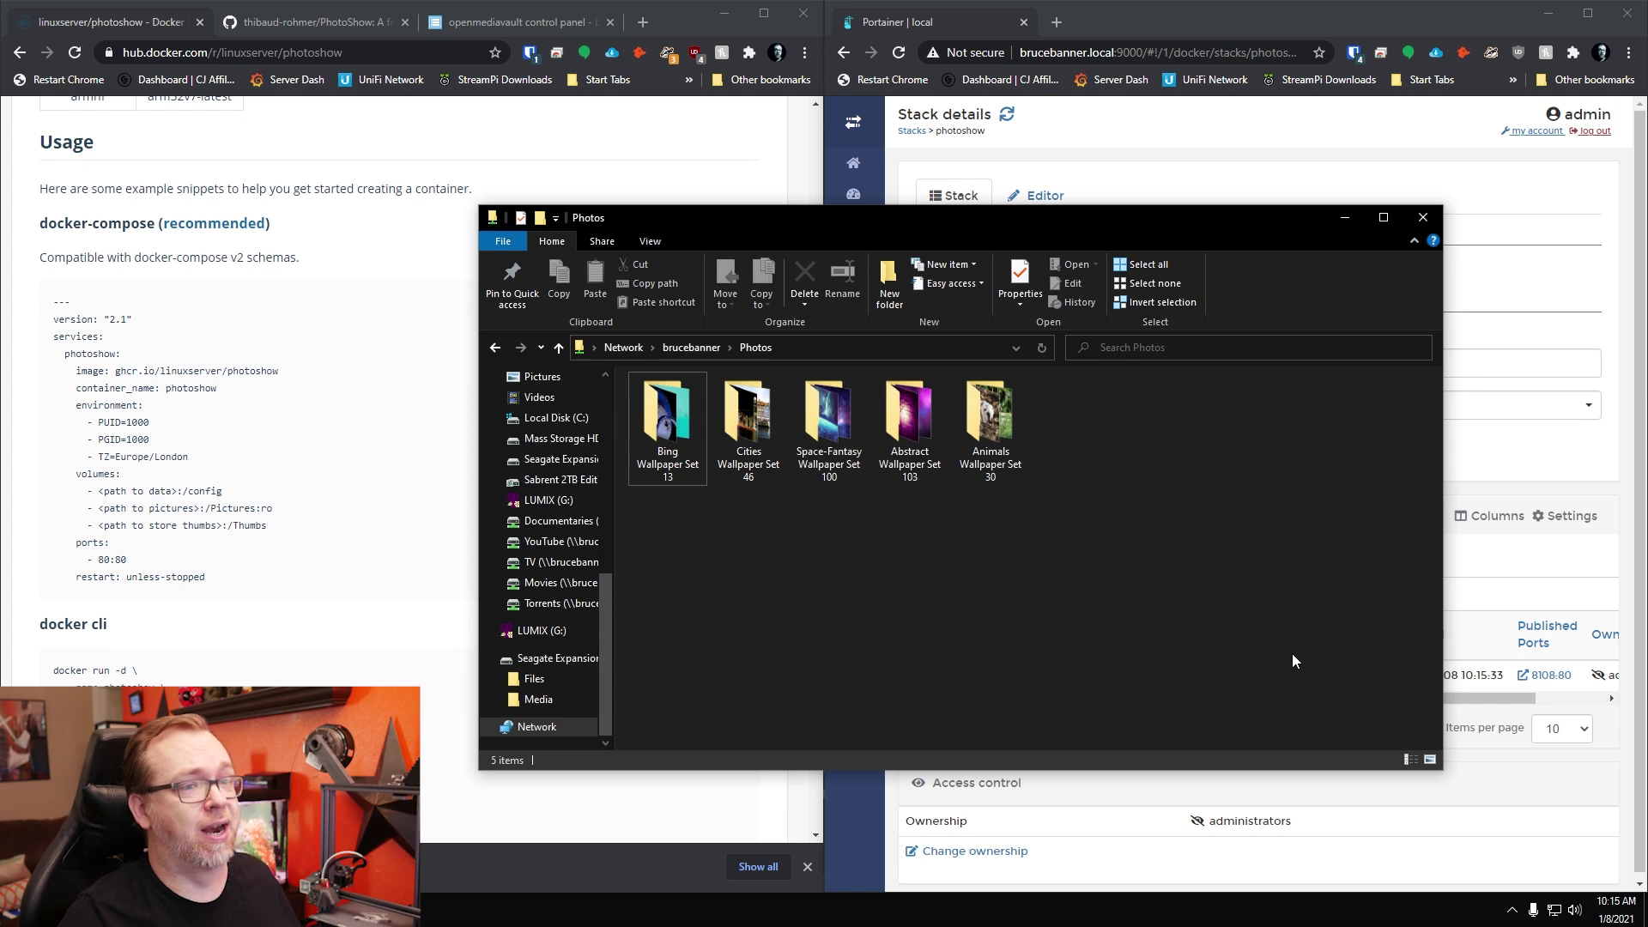
Step: Open the gallery on port 8108 and create the main account 'admin' with a password entered twice
left_click(1547, 678)
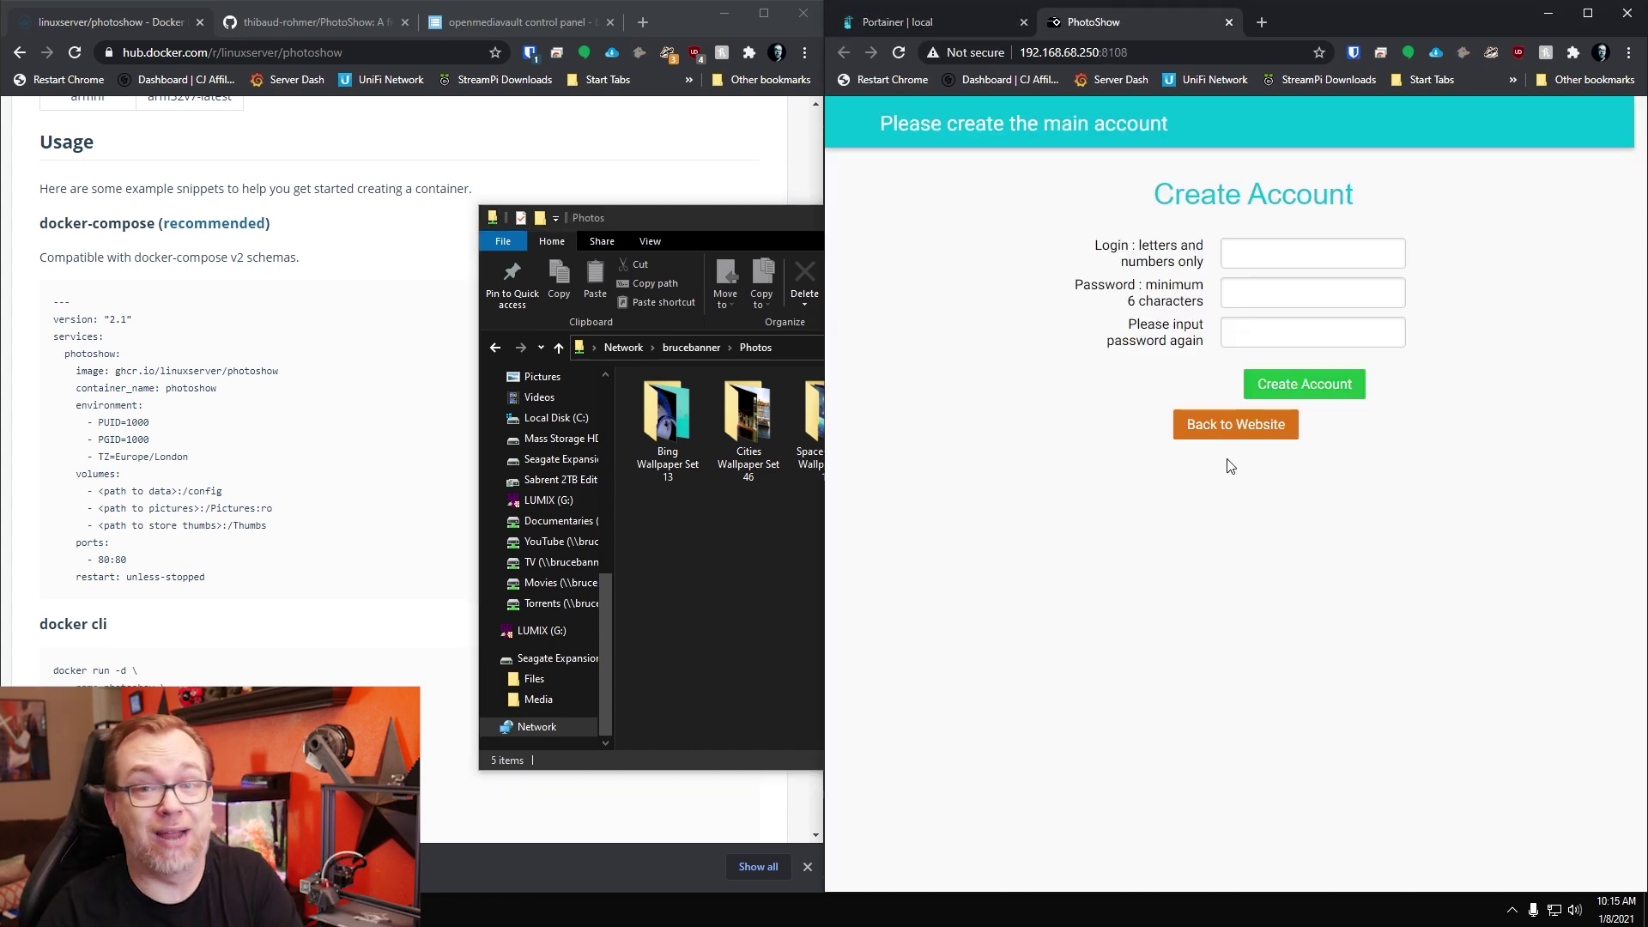
key("Tab")
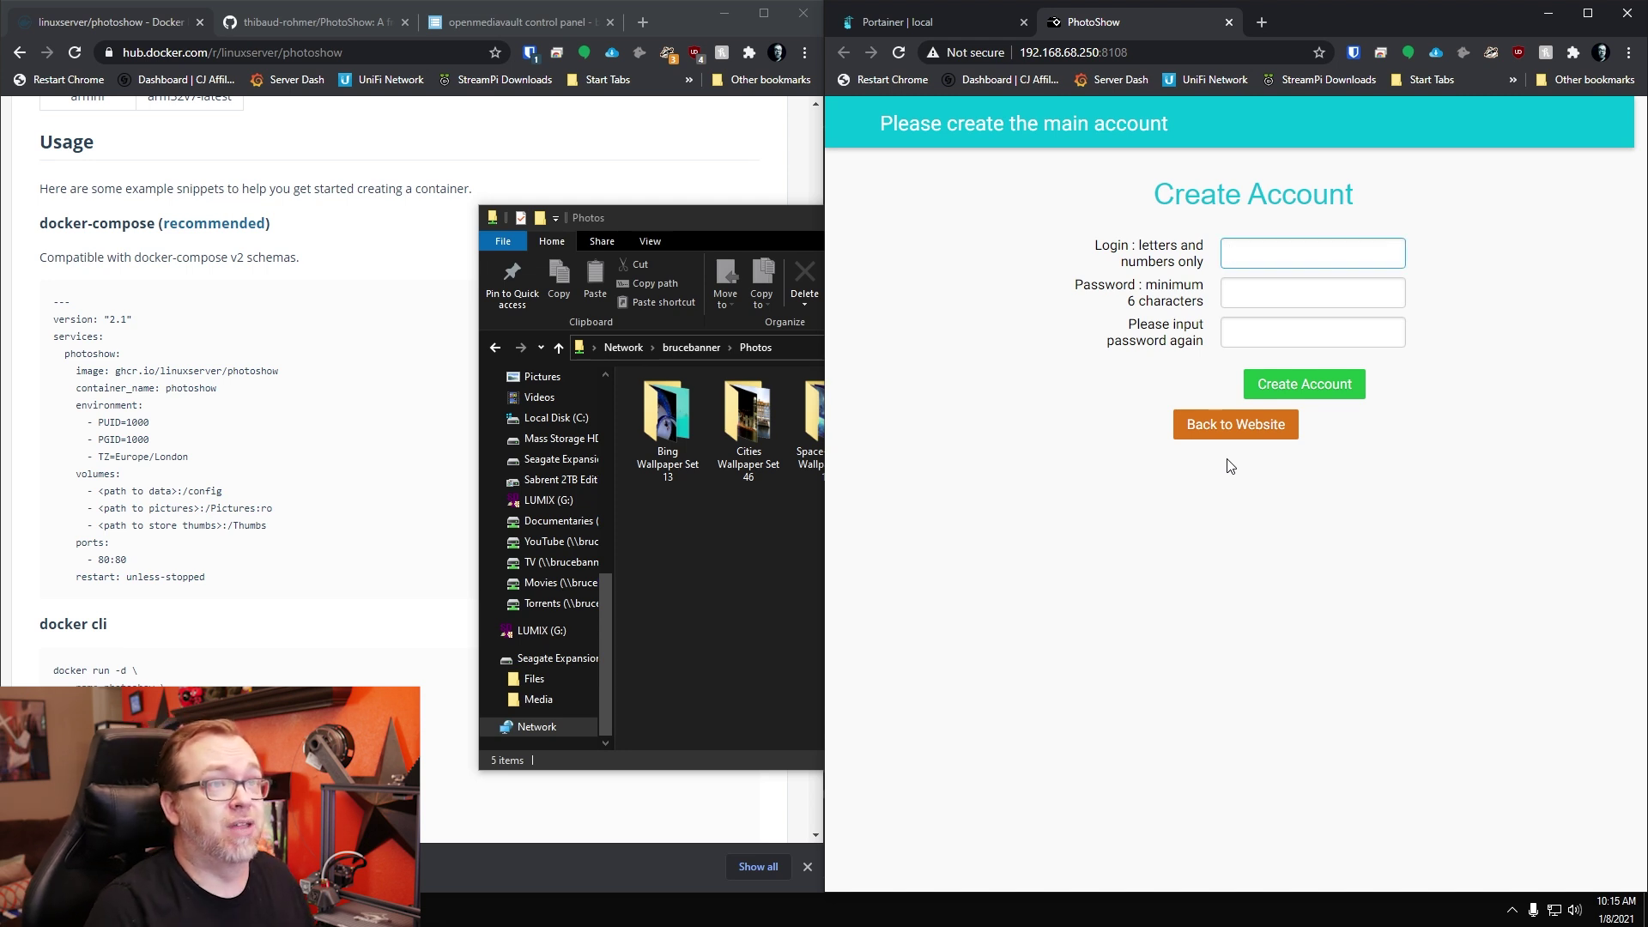
type("admin")
key("Tab")
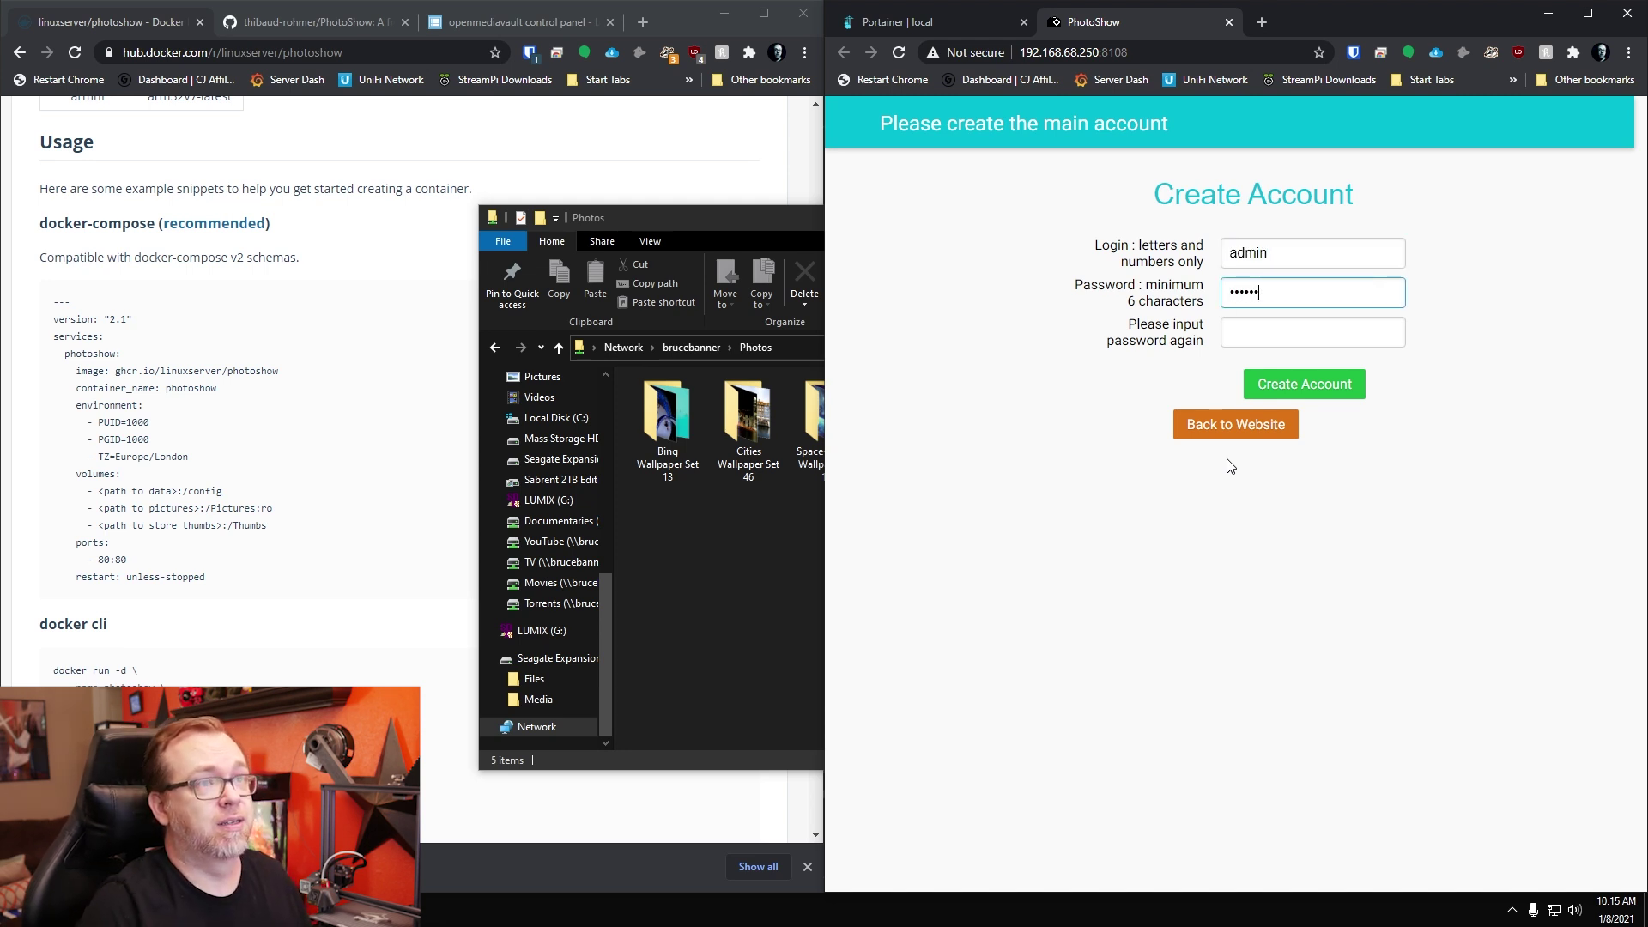
type("12345")
key("Tab")
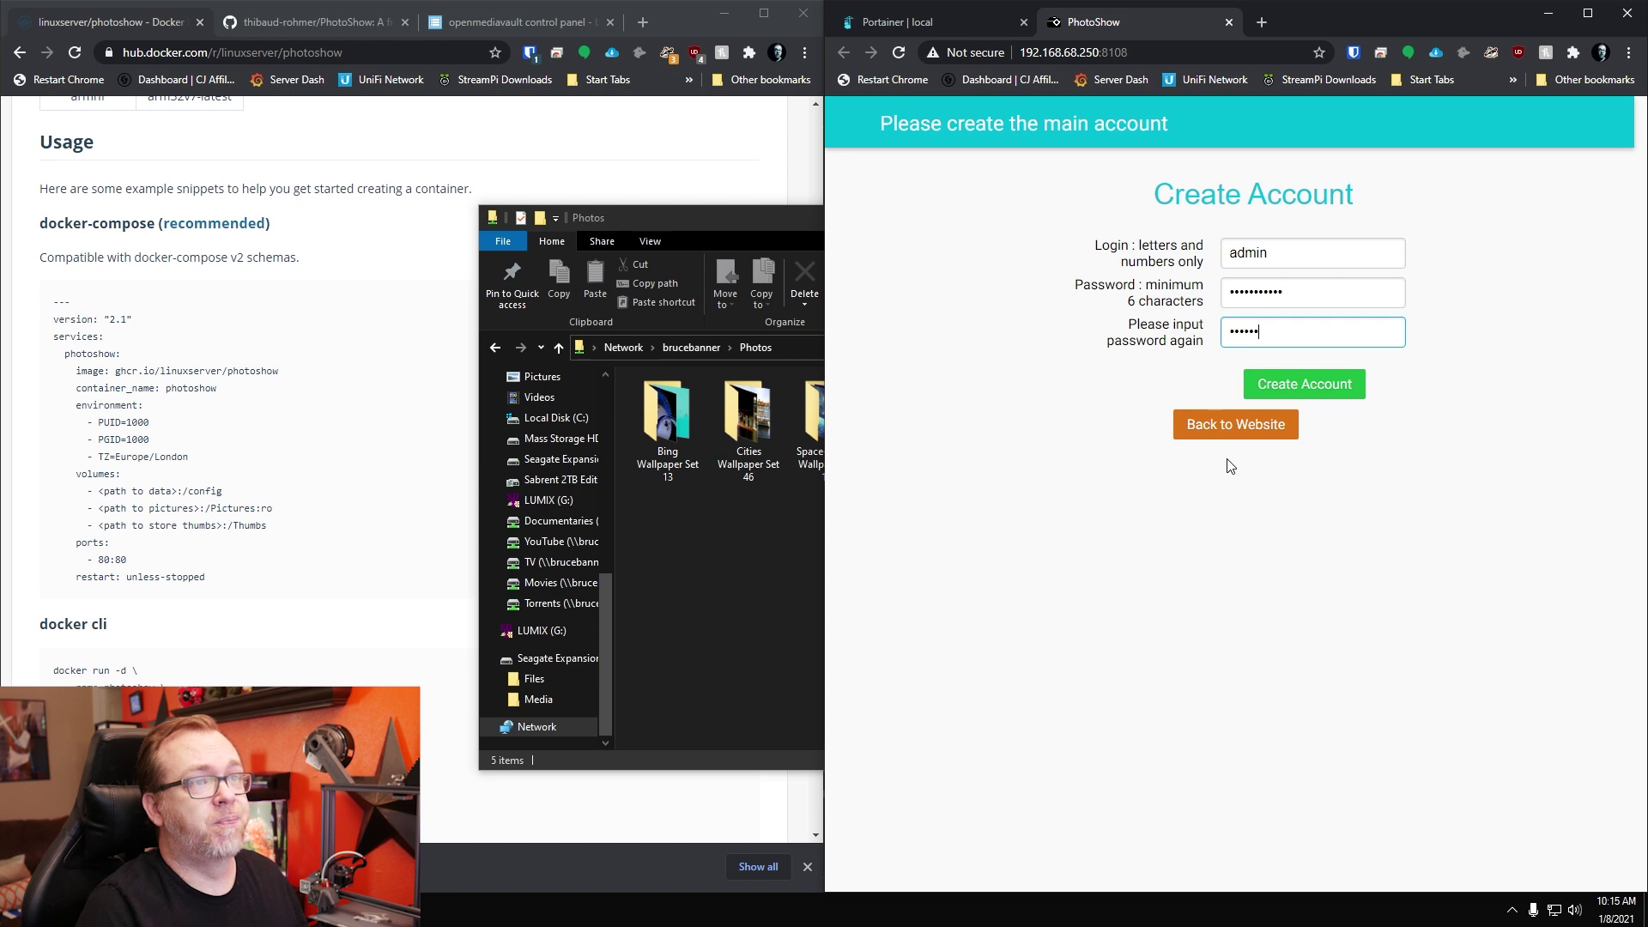
type("12")
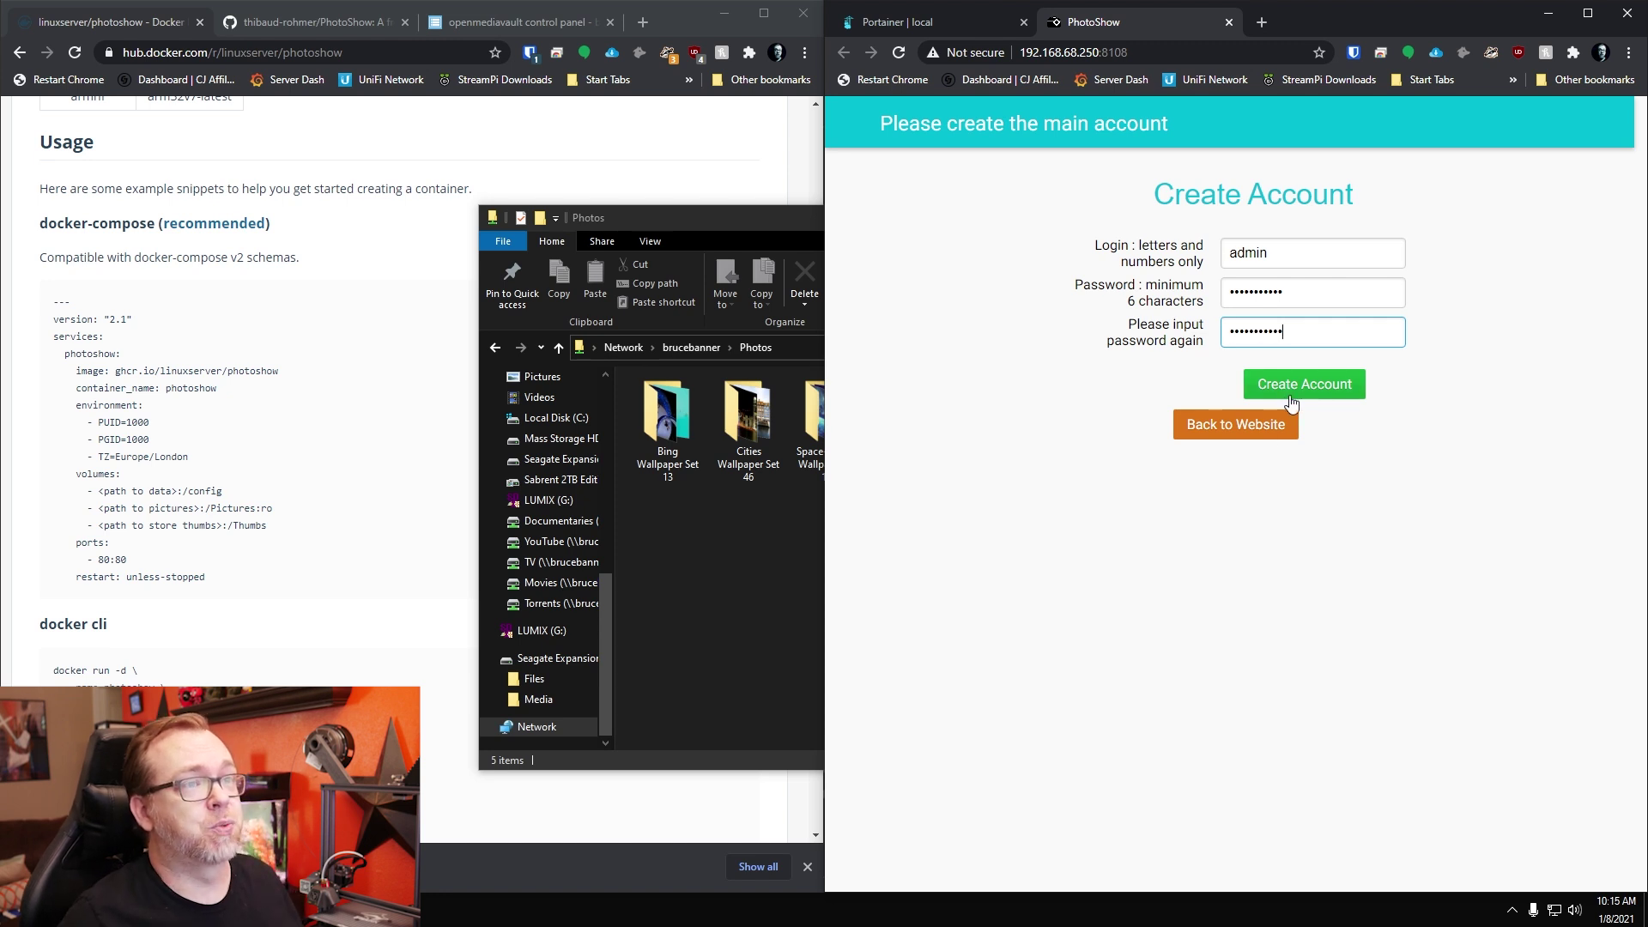
left_click(1292, 401)
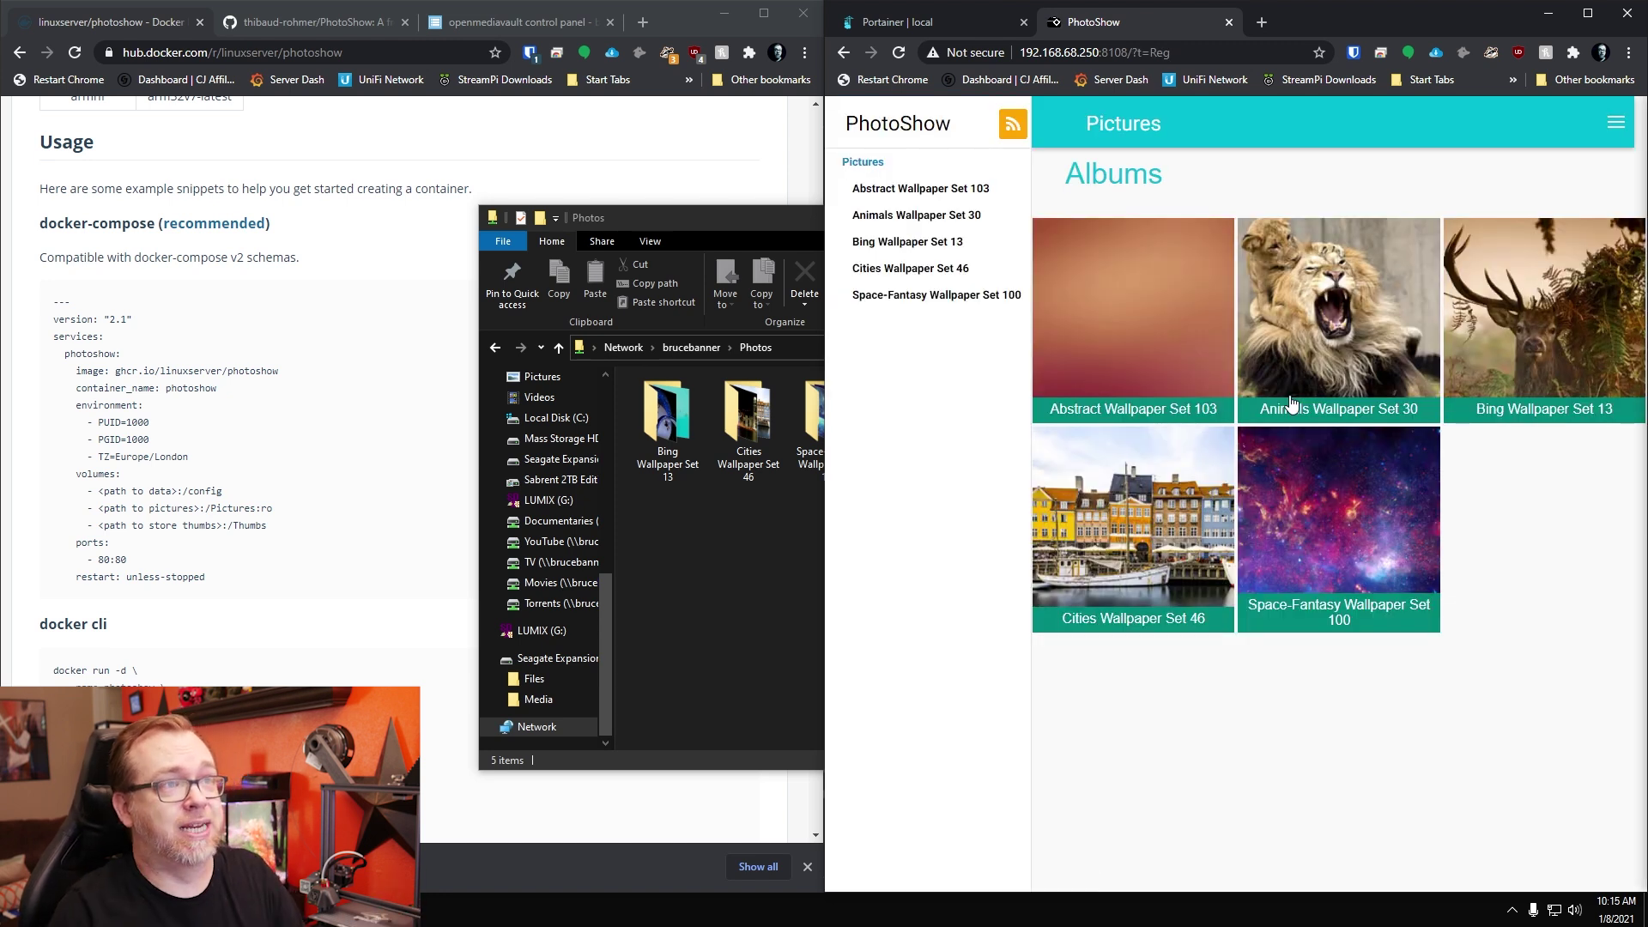
Step: Open the Abstract Wallpaper Set 103 album in a maximized gallery window
left_click(729, 491)
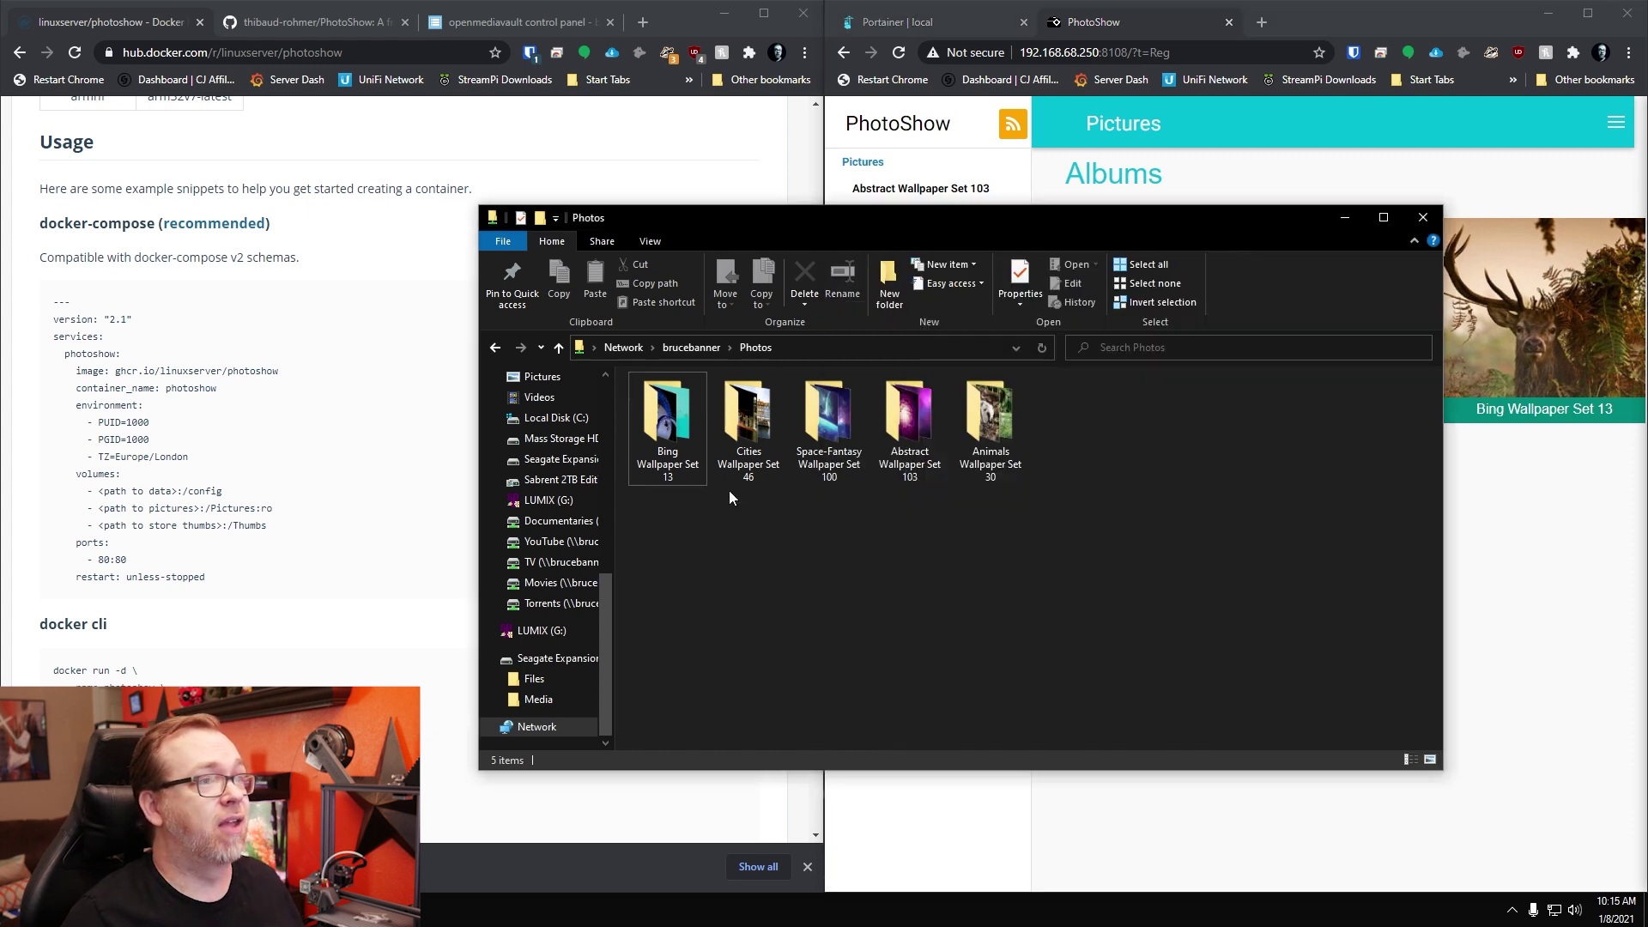
left_click(1521, 558)
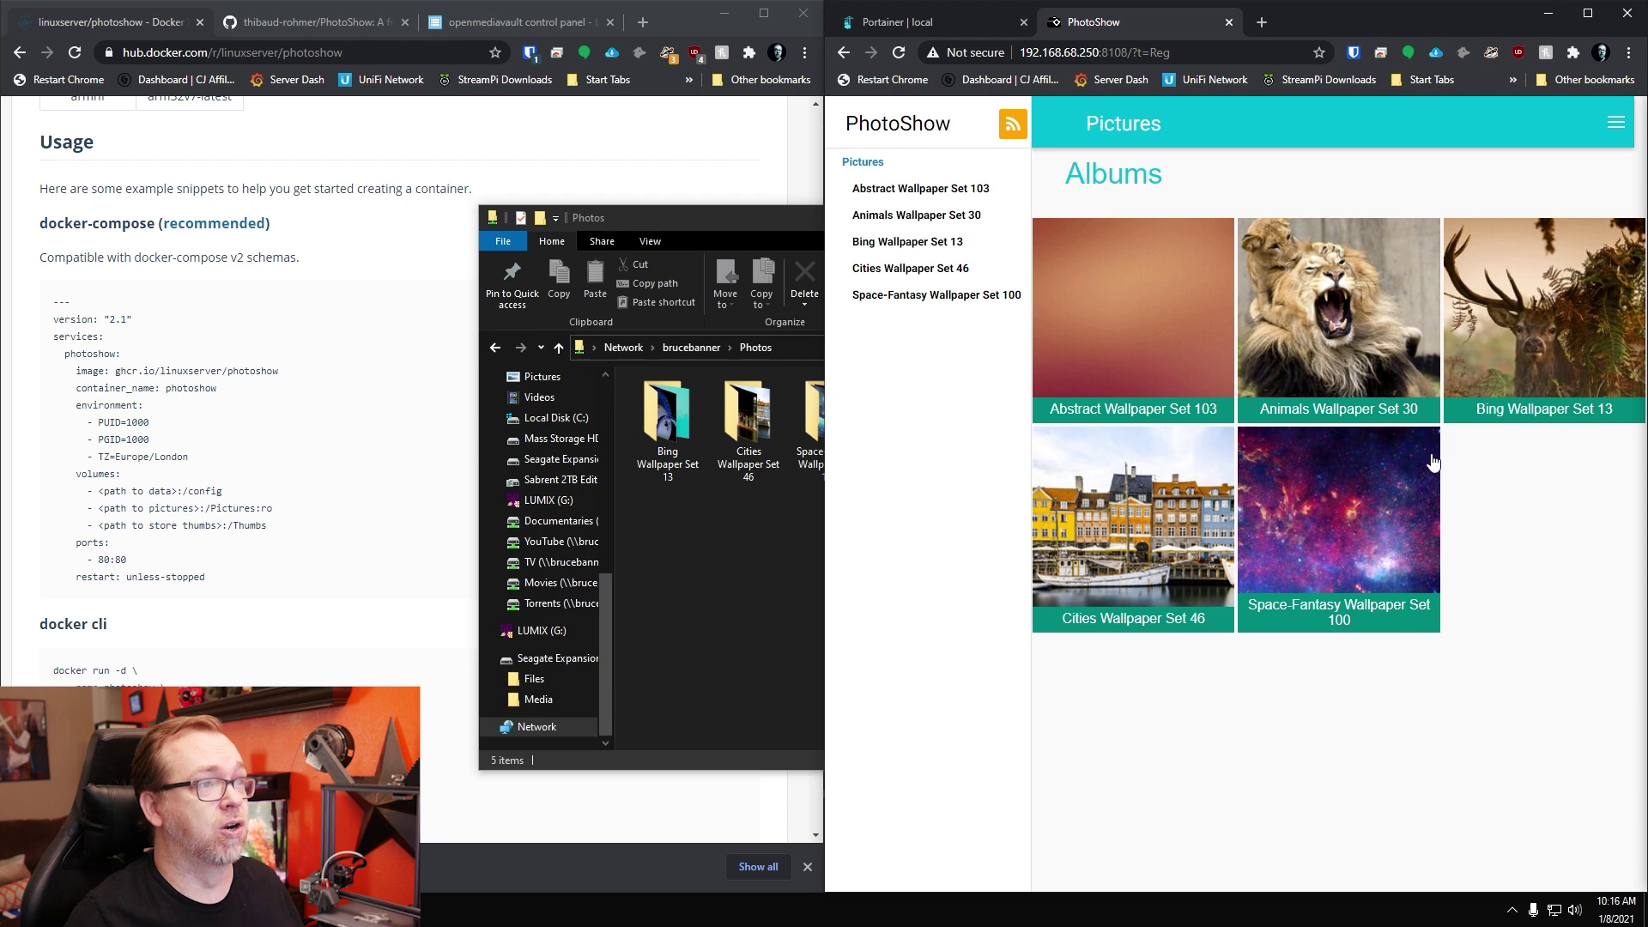
left_click(1188, 312)
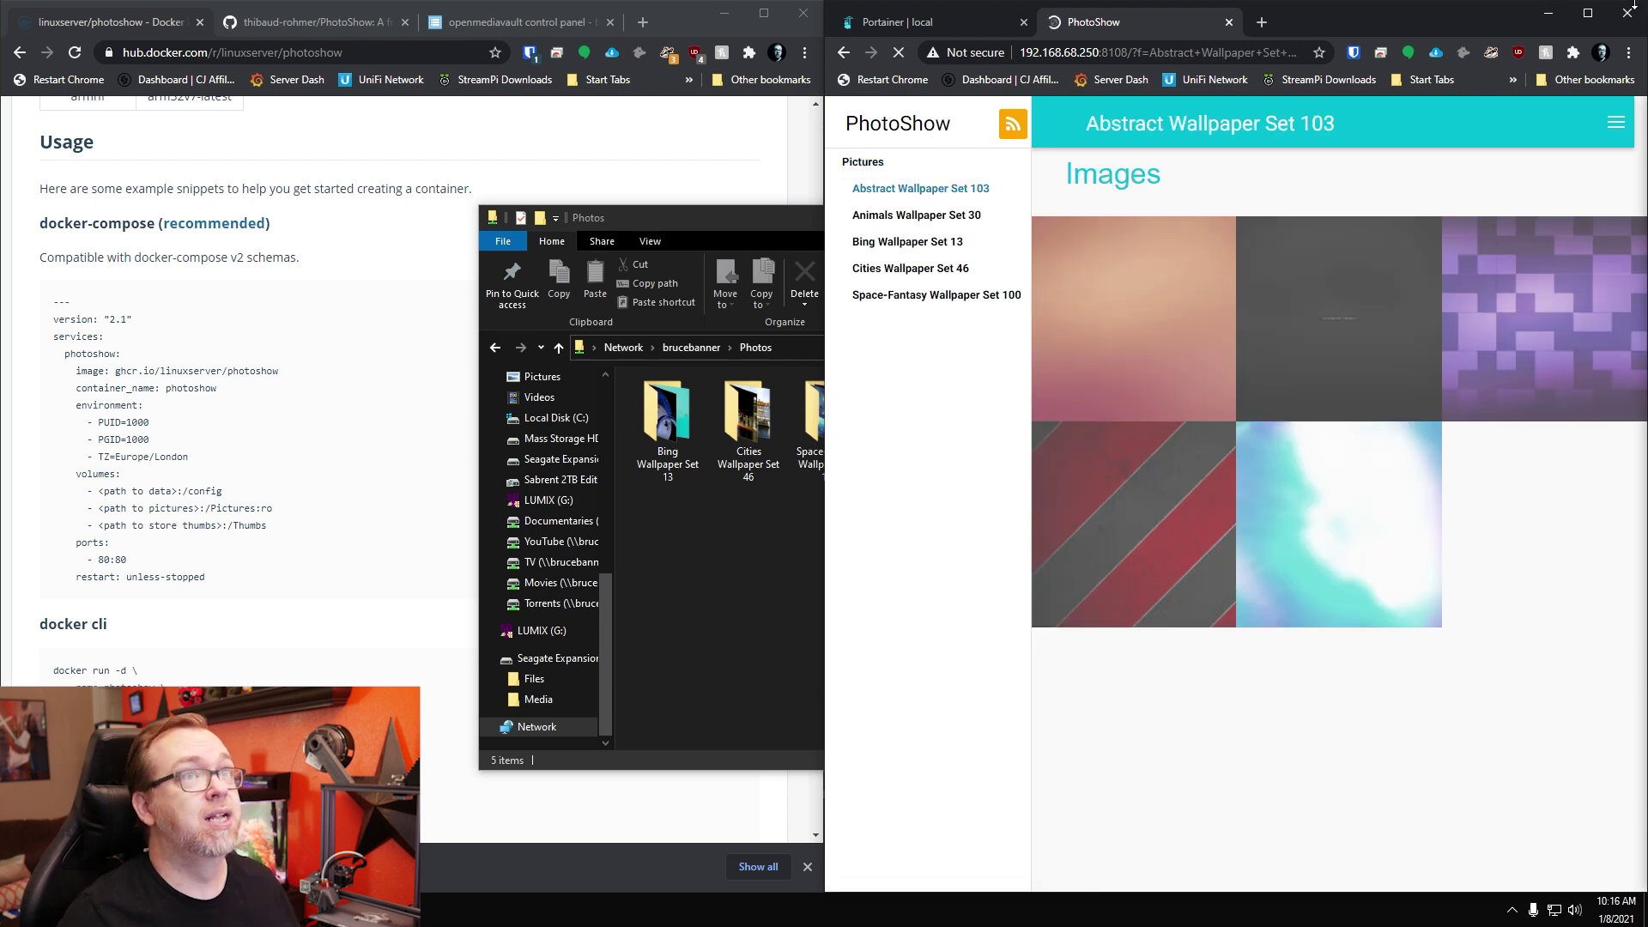
left_click(1587, 13)
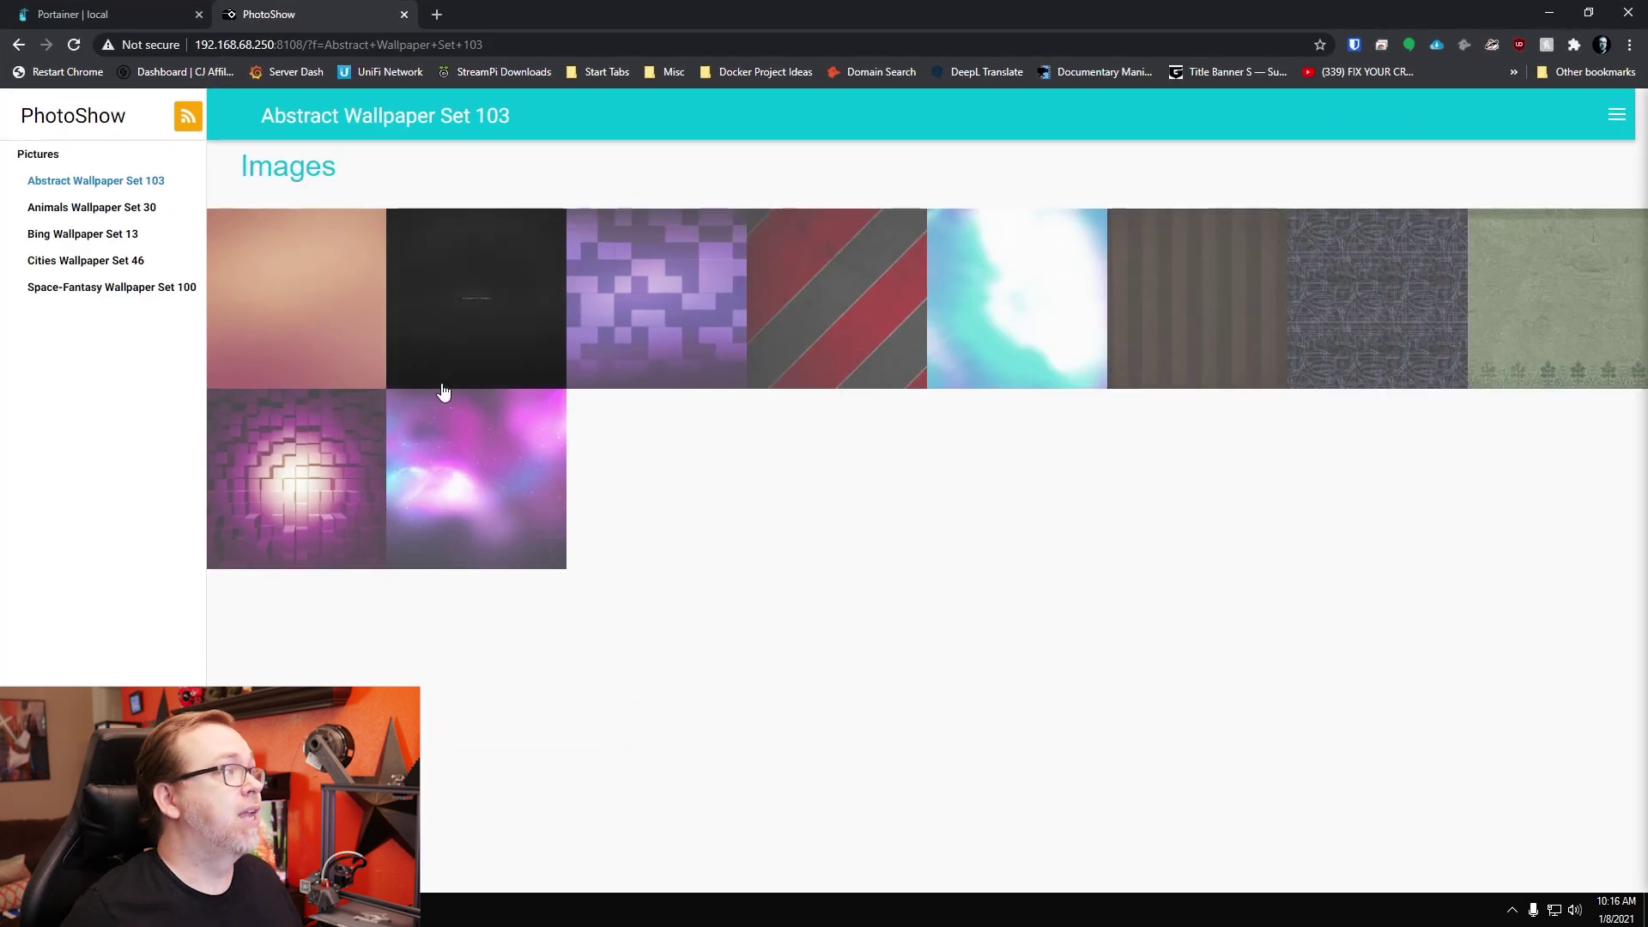
Step: View Plane.jpg, step through to plastik_by_nucu, then run and stop a slideshow
left_click(519, 335)
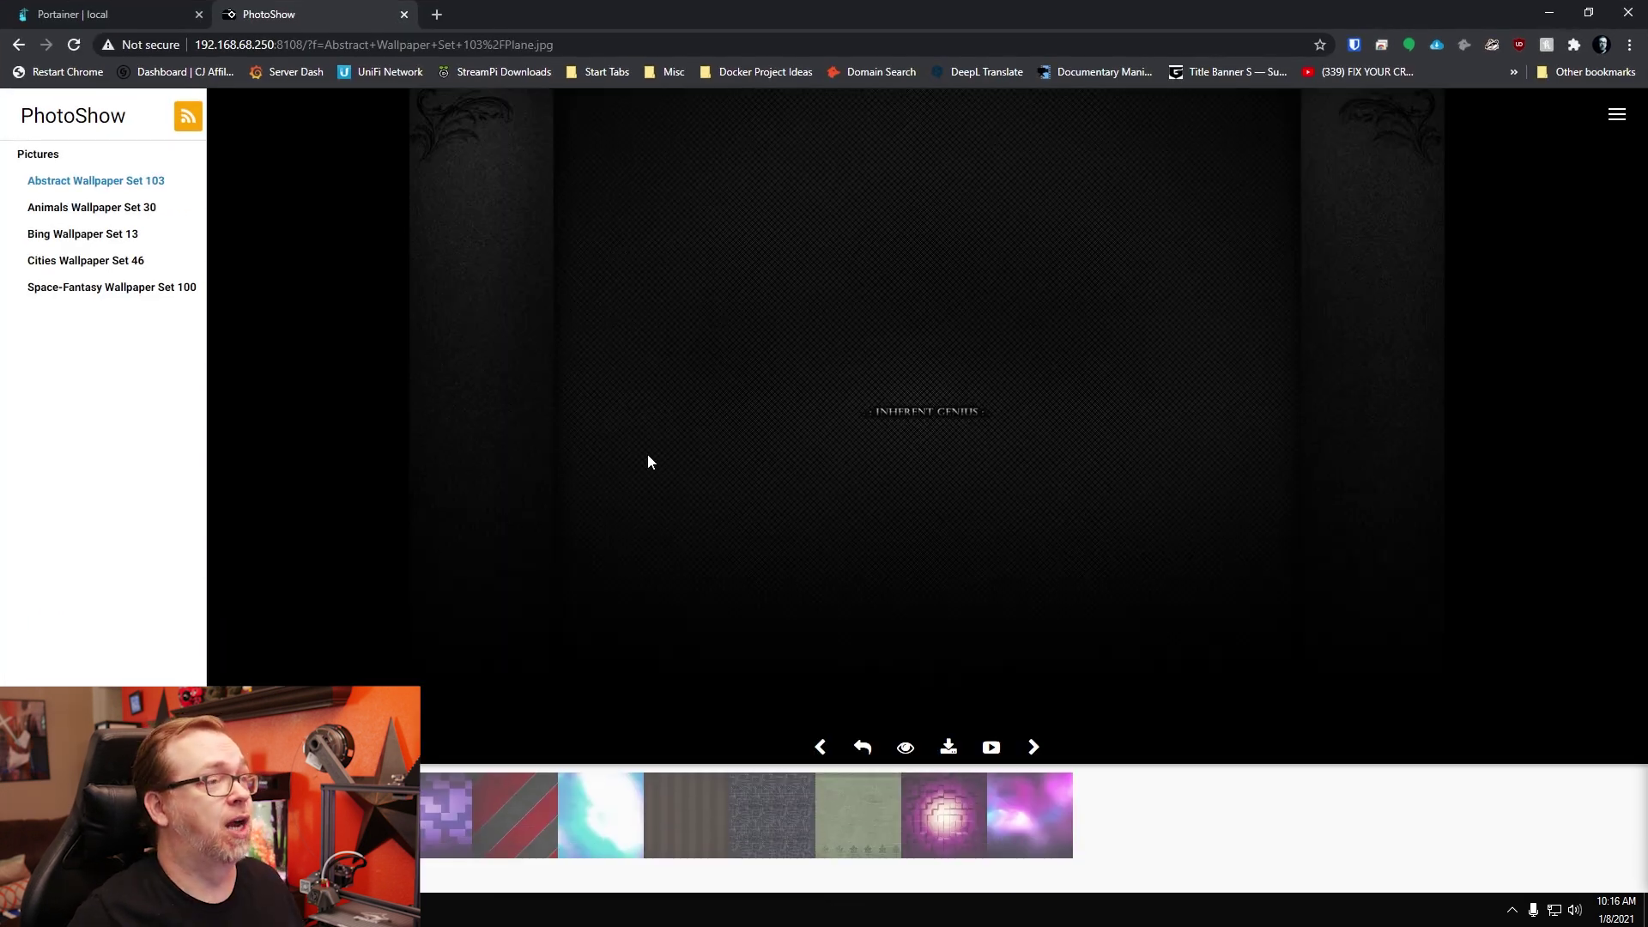
left_click(1037, 748)
left_click(1034, 747)
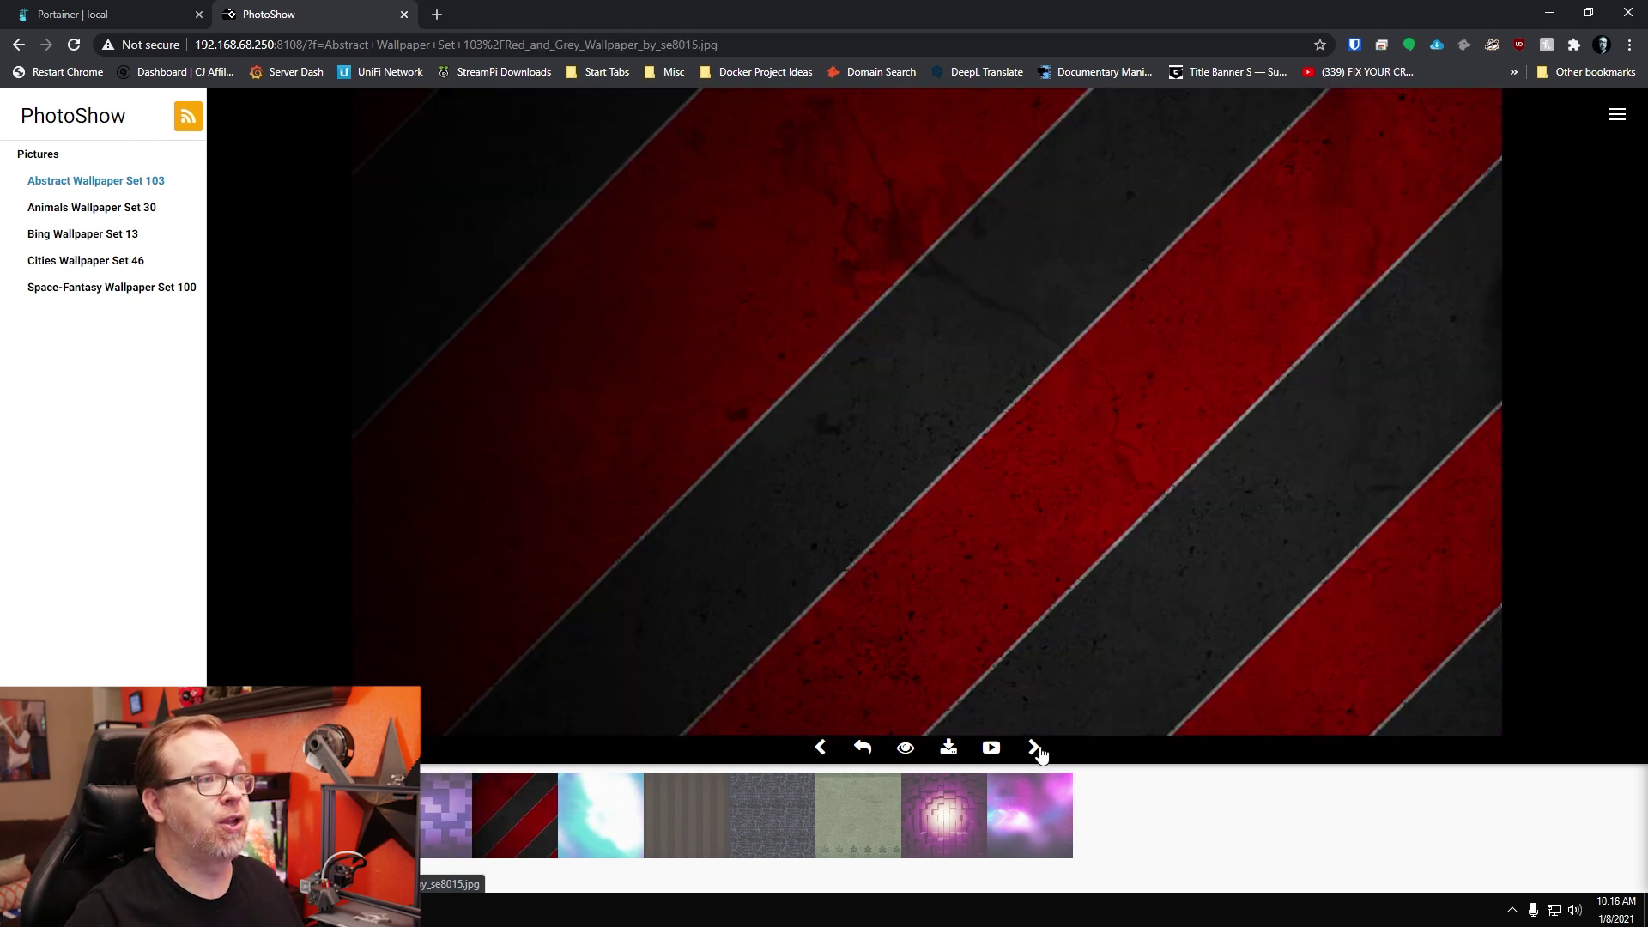
left_click(1036, 749)
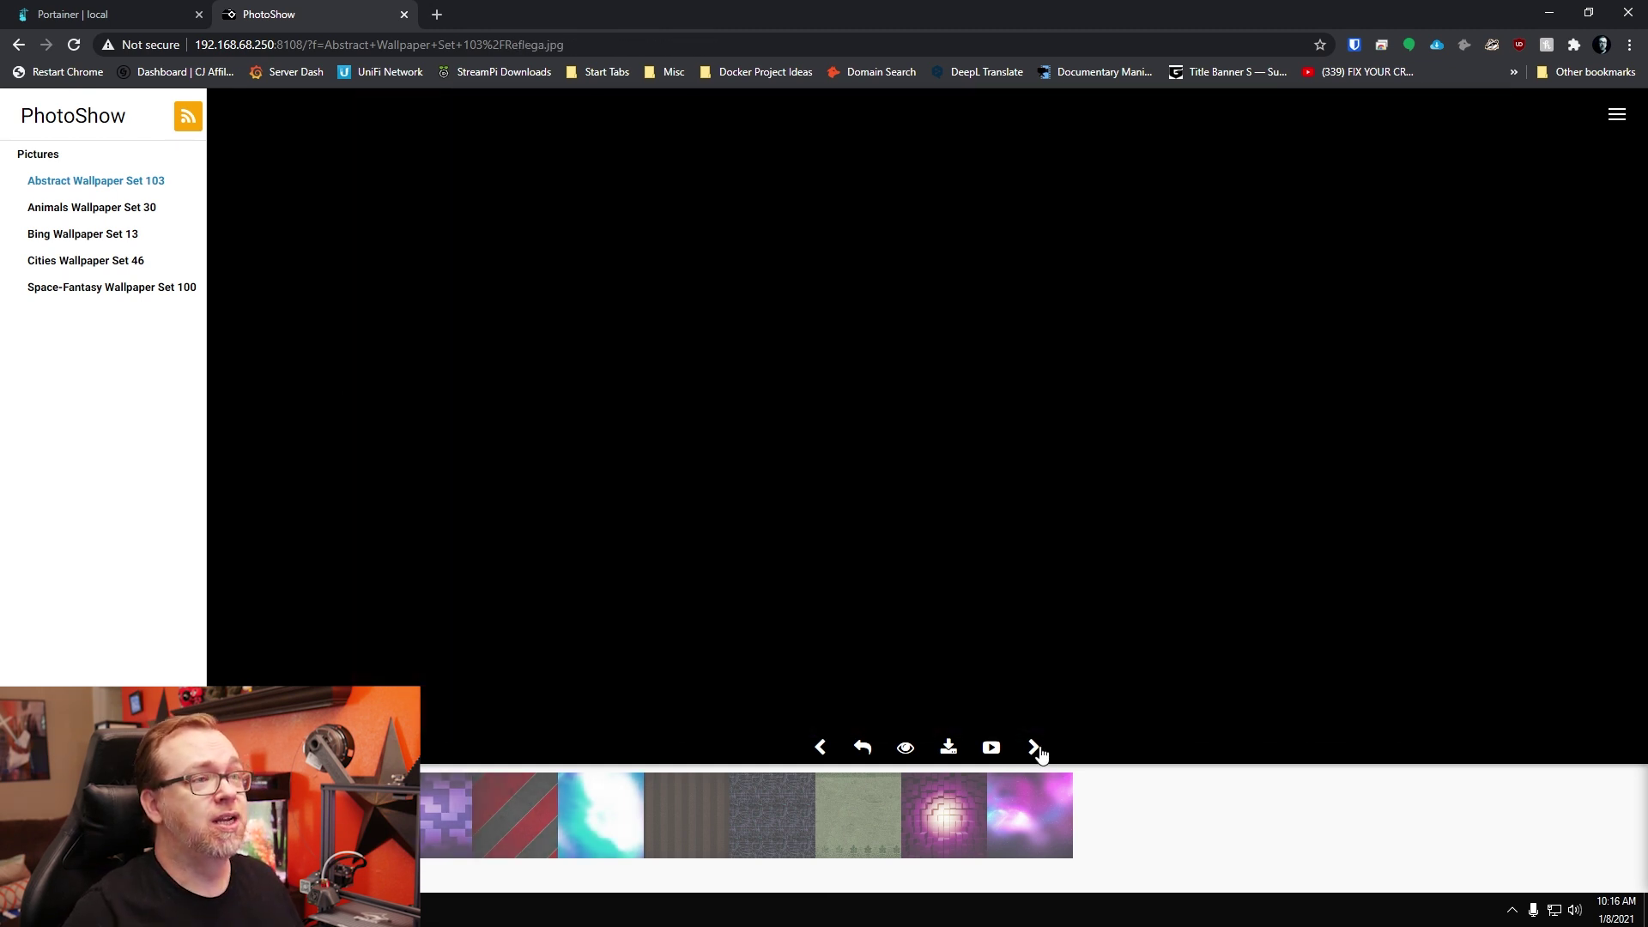
left_click(1036, 749)
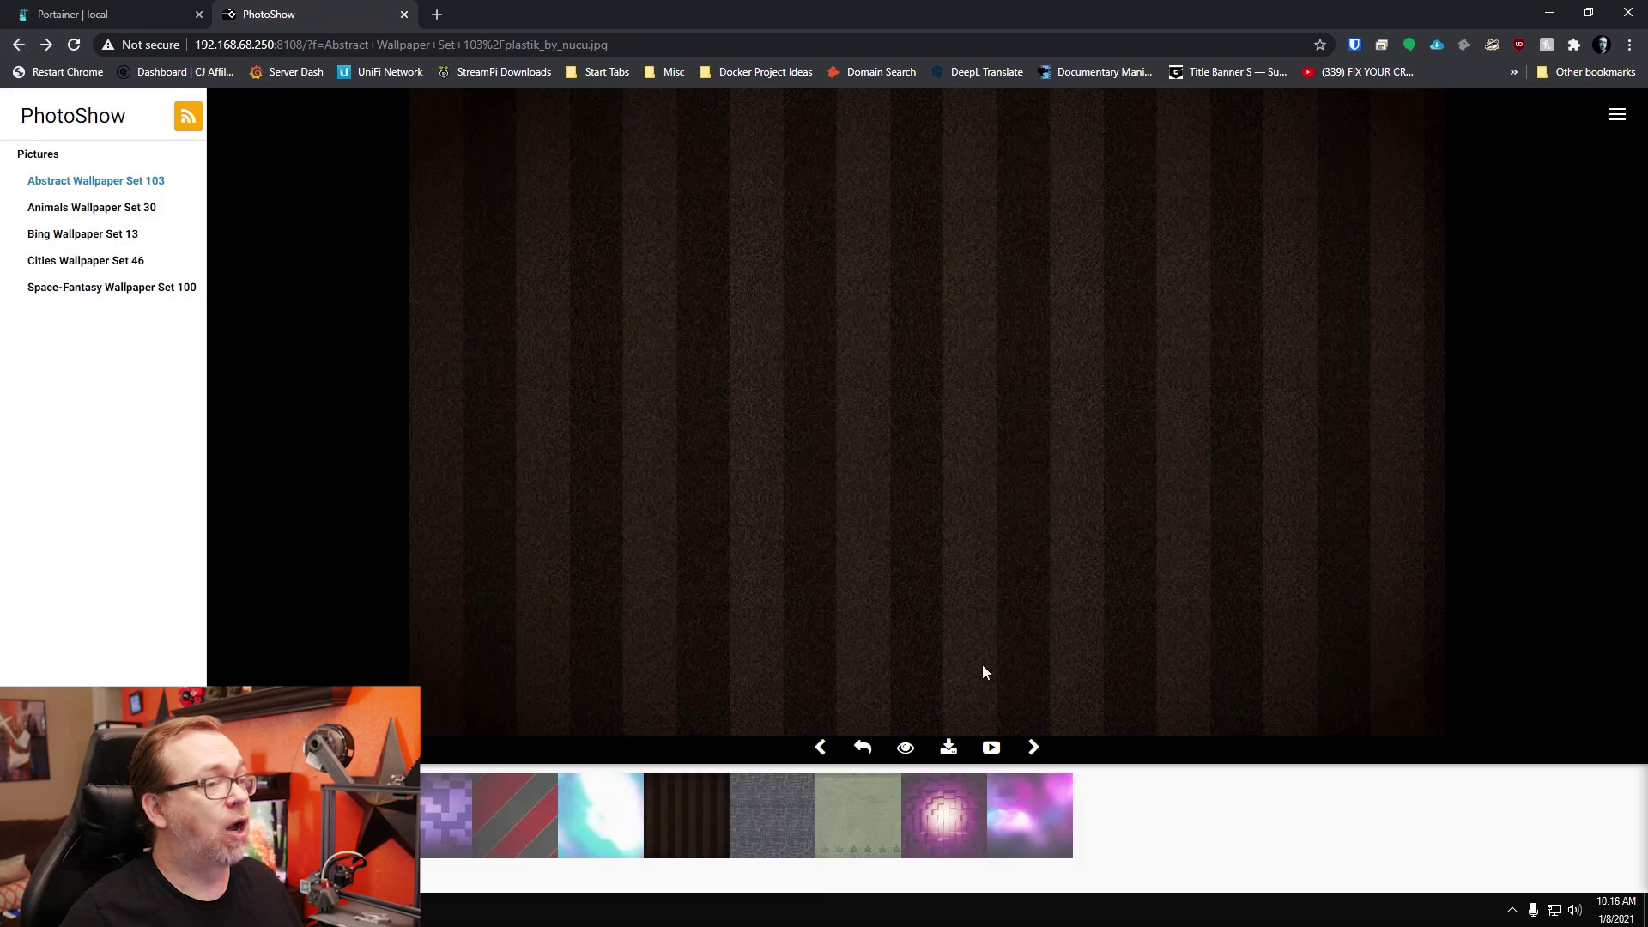
left_click(991, 749)
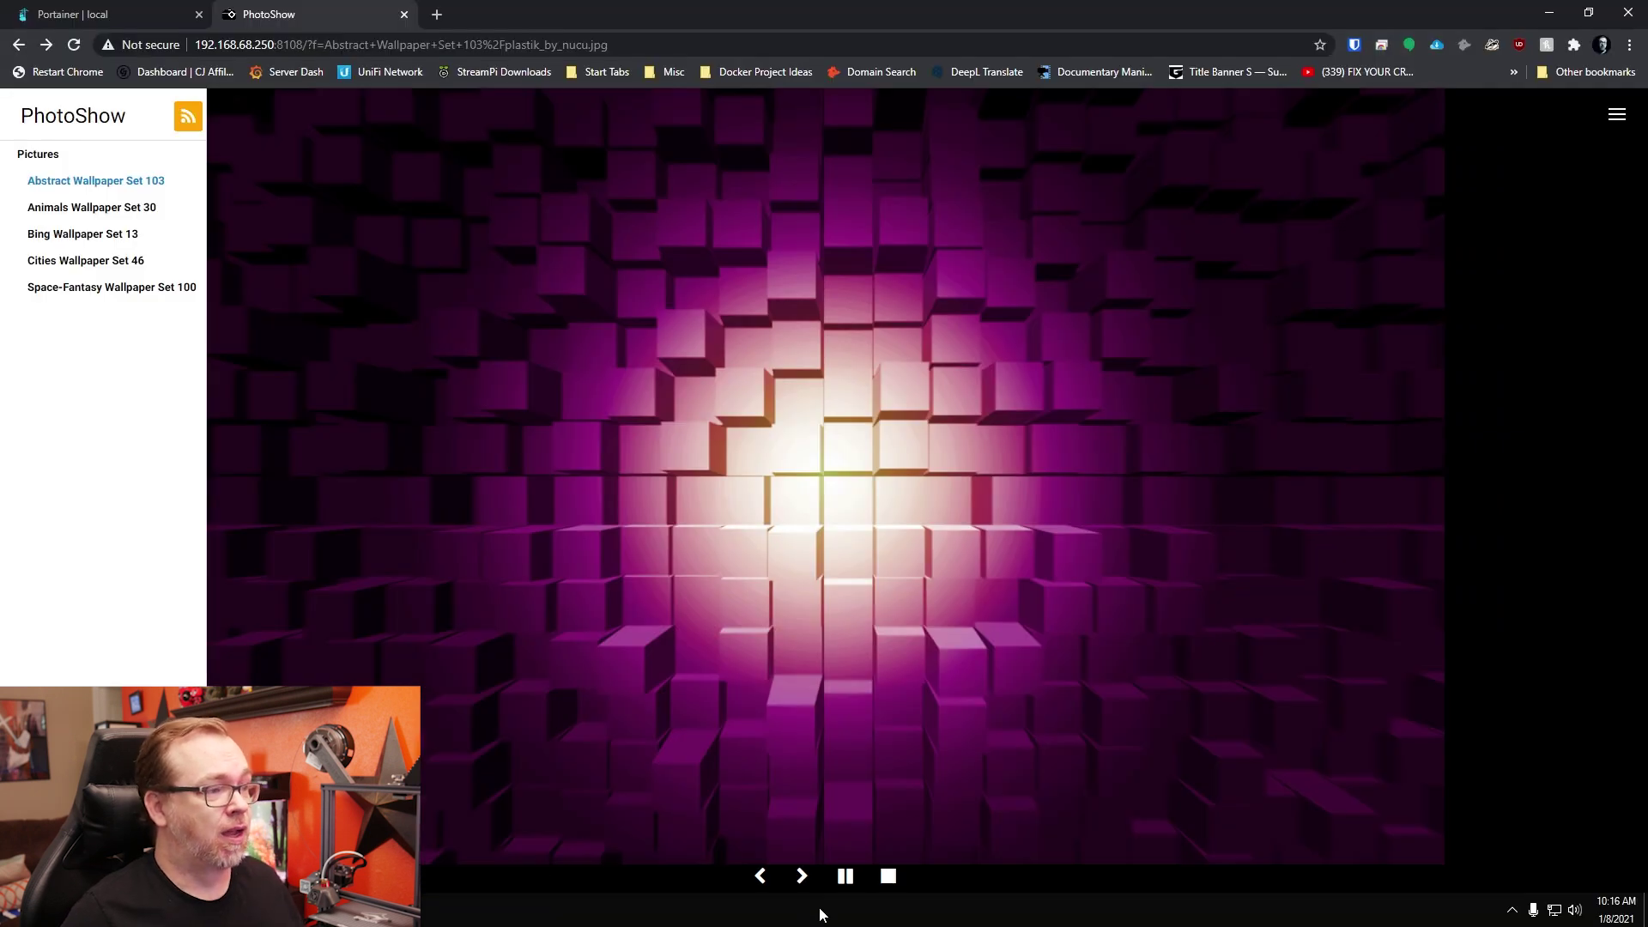
left_click(888, 876)
key("Escape")
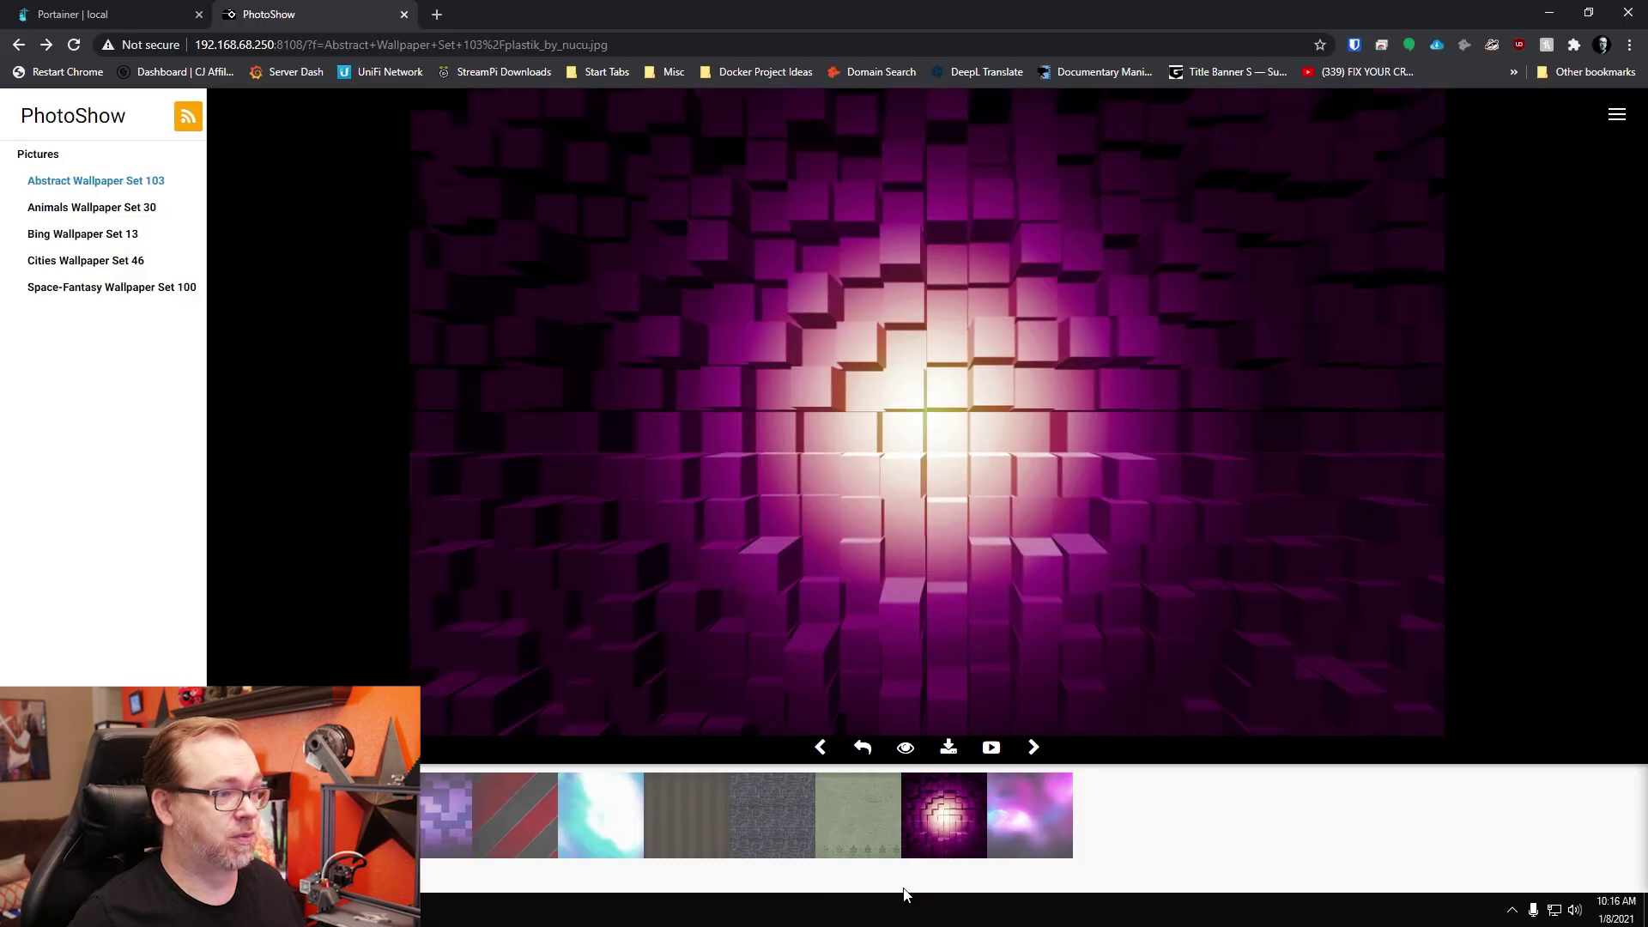
Step: Browse the Bing Wallpaper Set 13 and Cities Wallpaper Set 46 albums, then return to Pictures
left_click(90, 234)
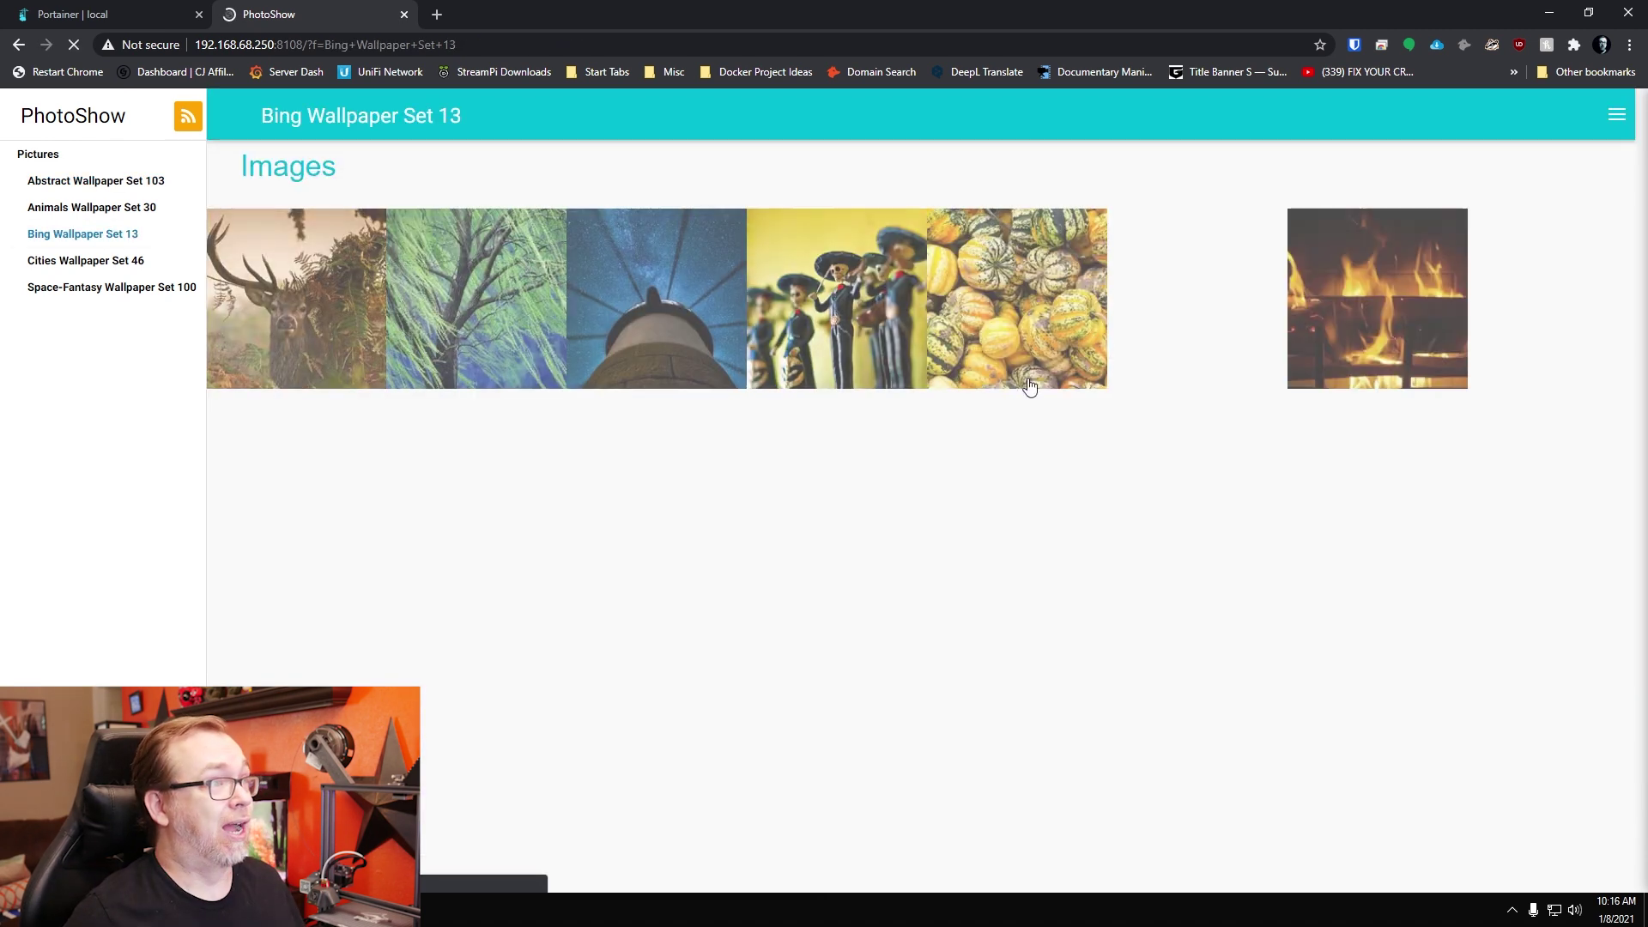
left_click(124, 261)
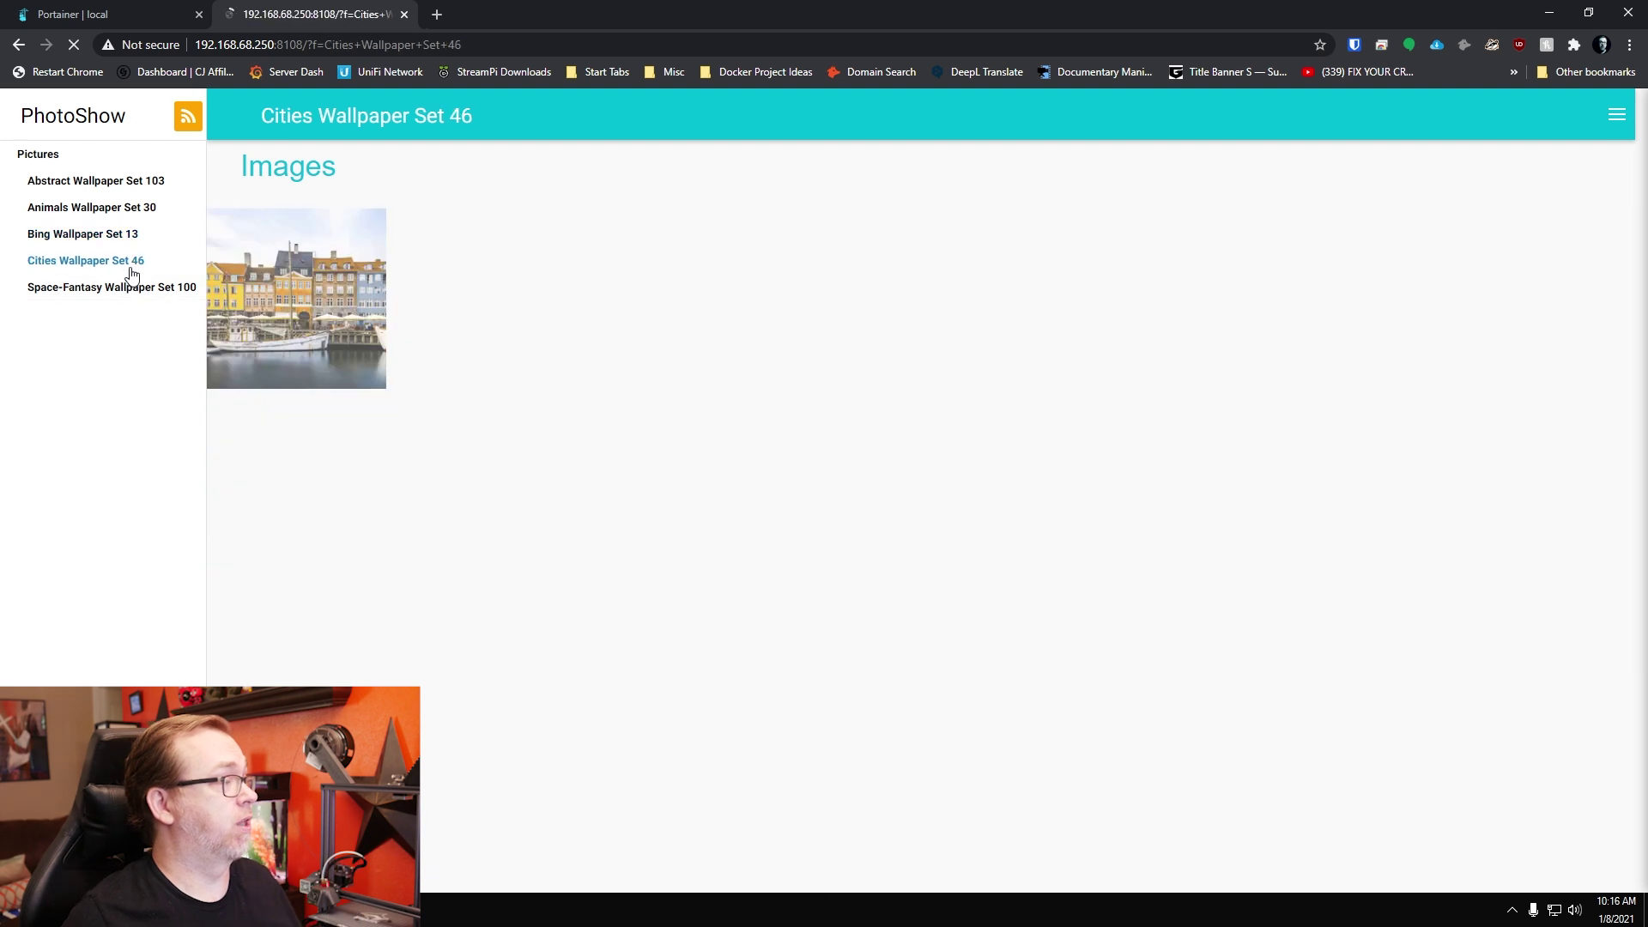
left_click(34, 160)
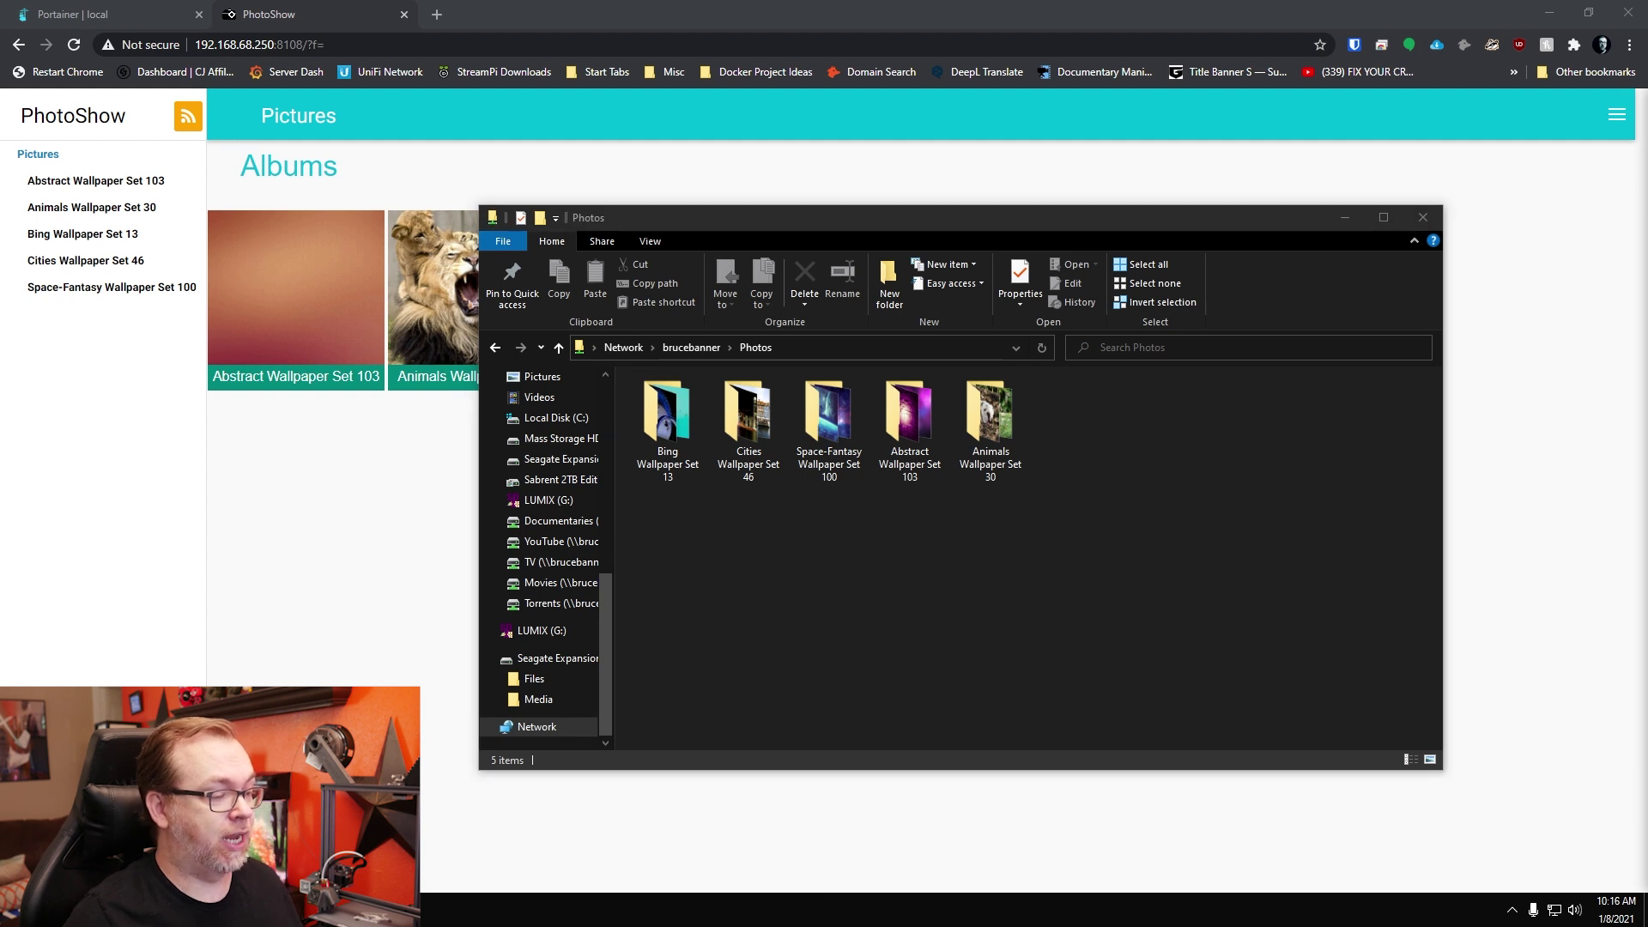
Step: Copy ten wallpaper JPGs into the Photos folder and refresh PhotoShow to list them under Images
left_click_drag(1647, 615, 1165, 615)
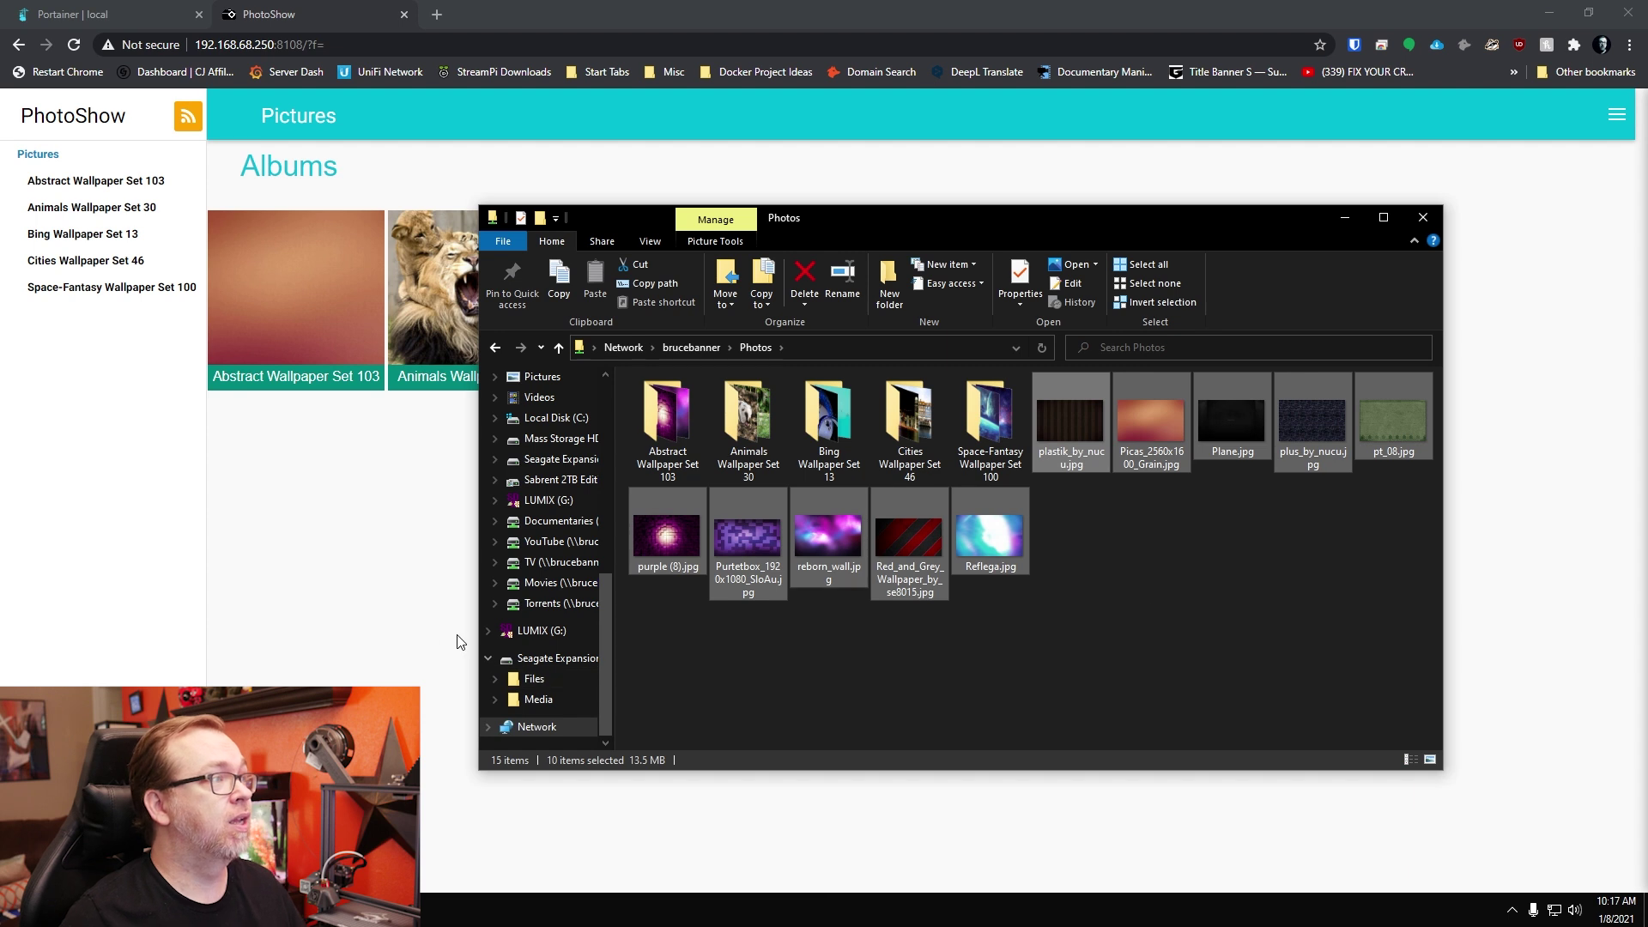
left_click(399, 618)
key("F5")
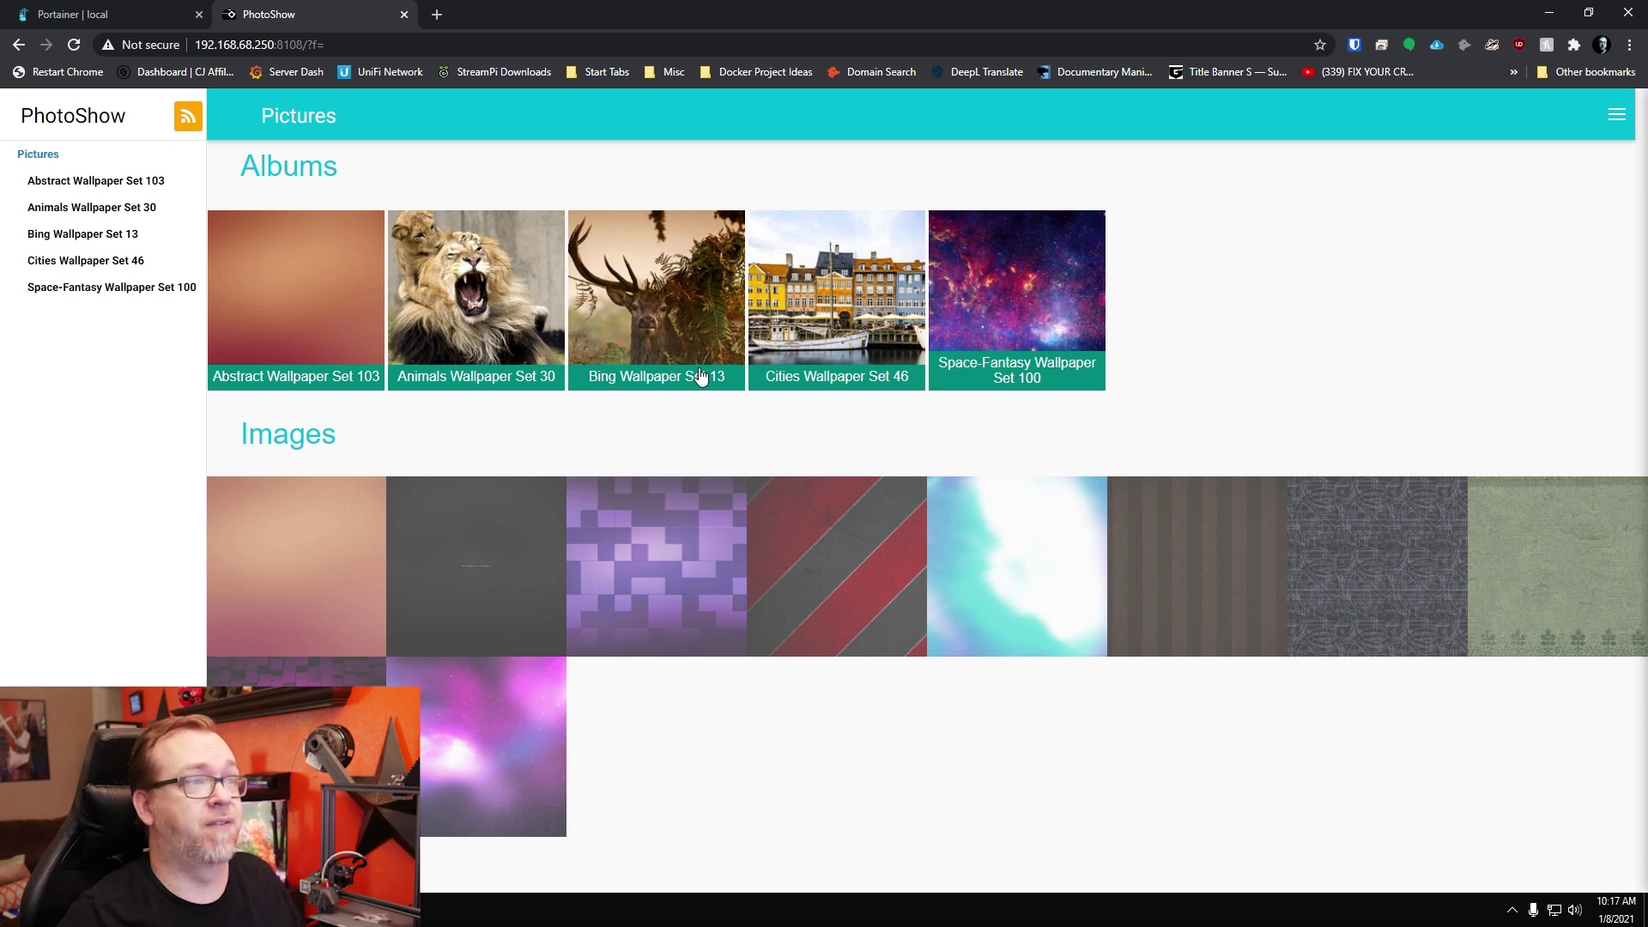
Step: Open the waterfall image in Space-Fantasy Wallpaper Set 100, download it, and show its info panel
left_click(1012, 323)
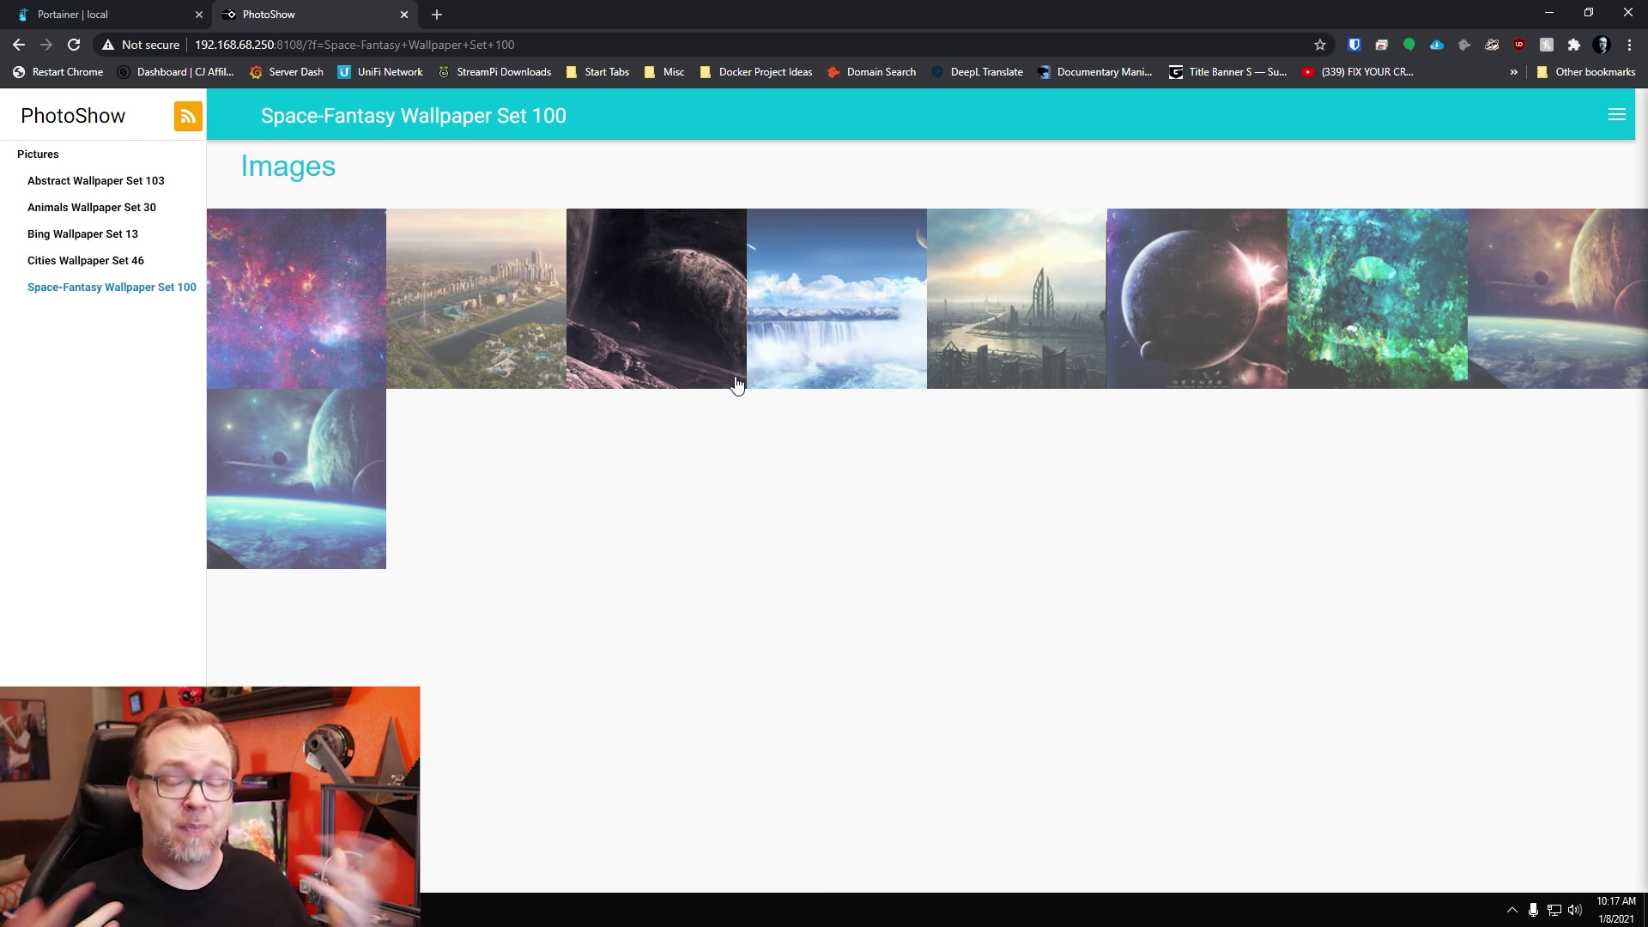
left_click(760, 306)
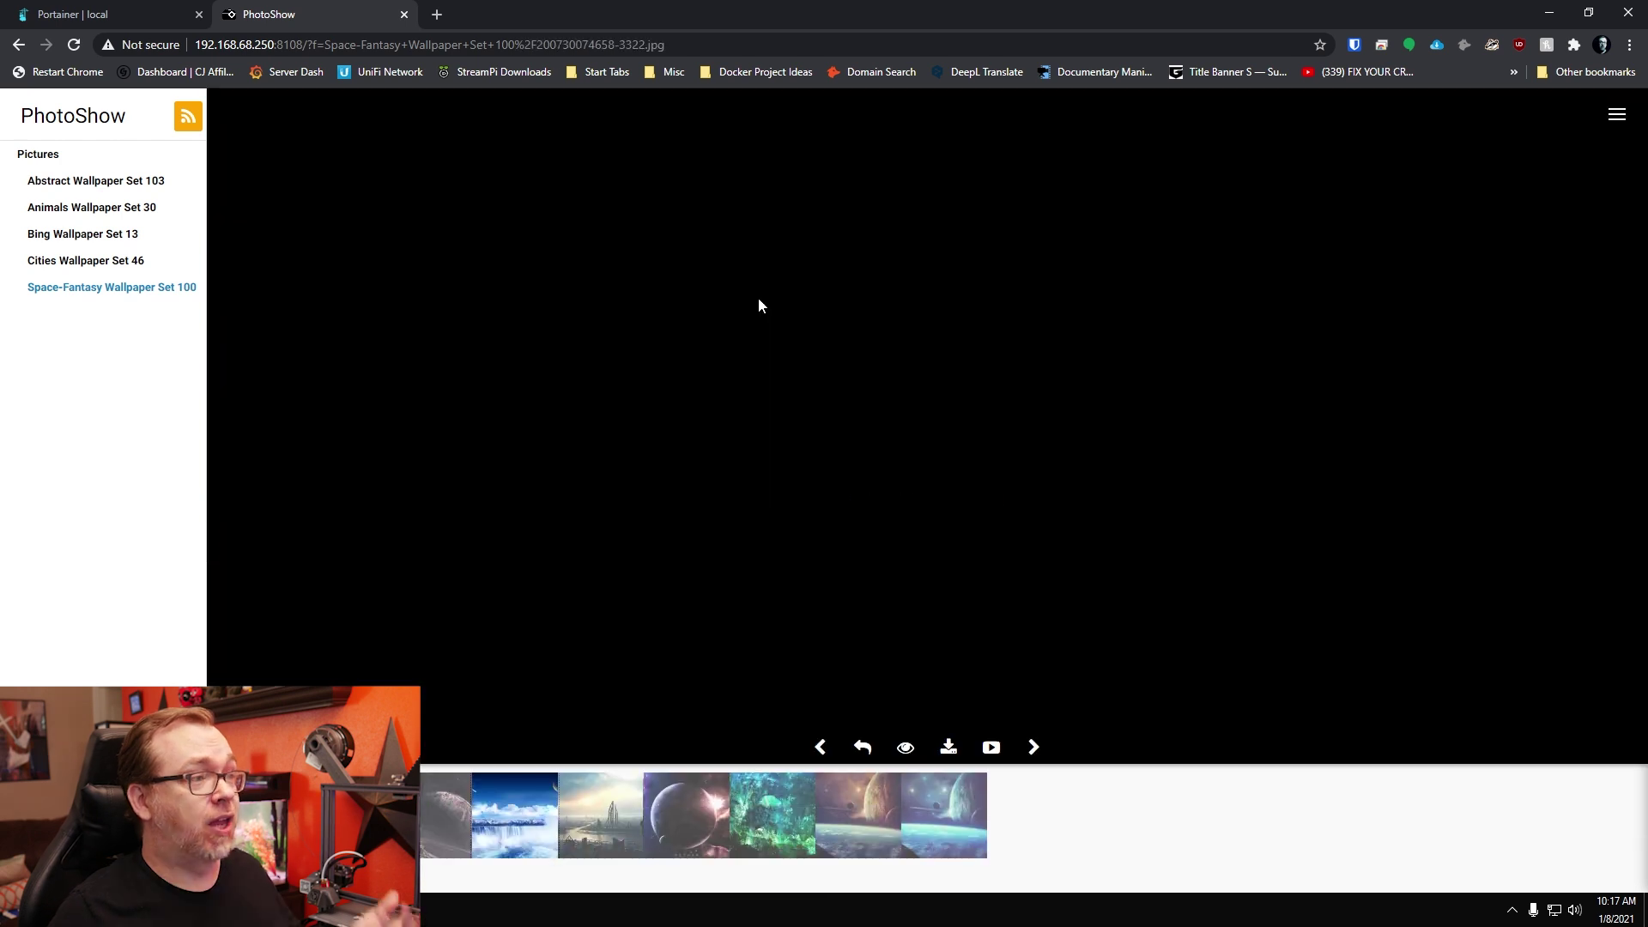
left_click(950, 745)
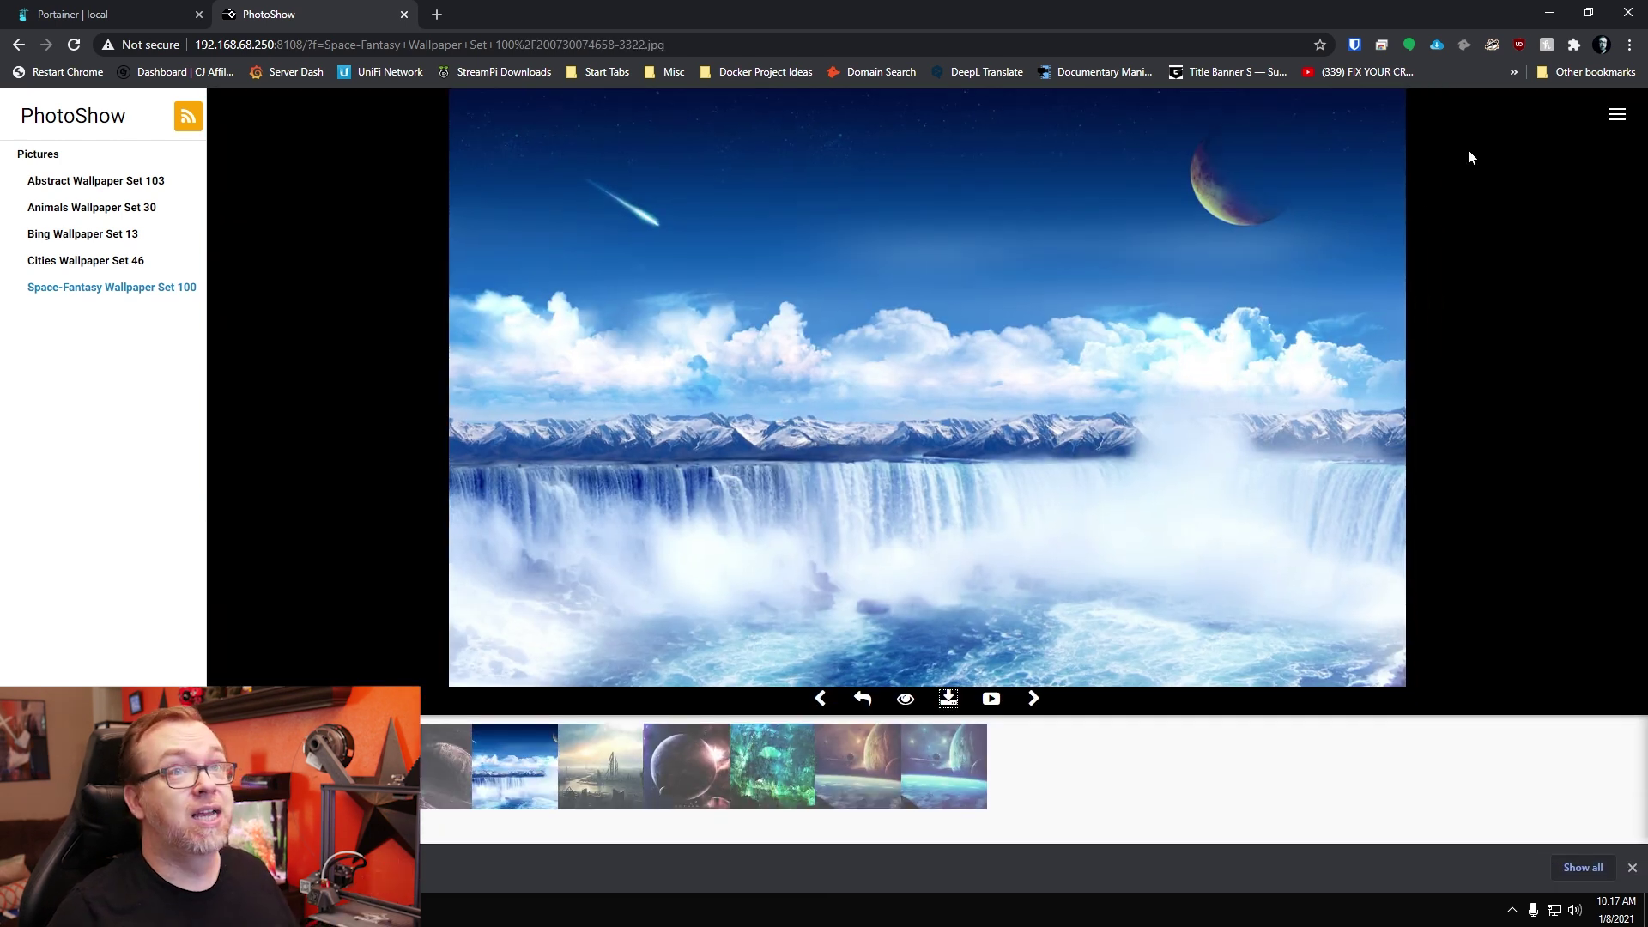
left_click(1615, 114)
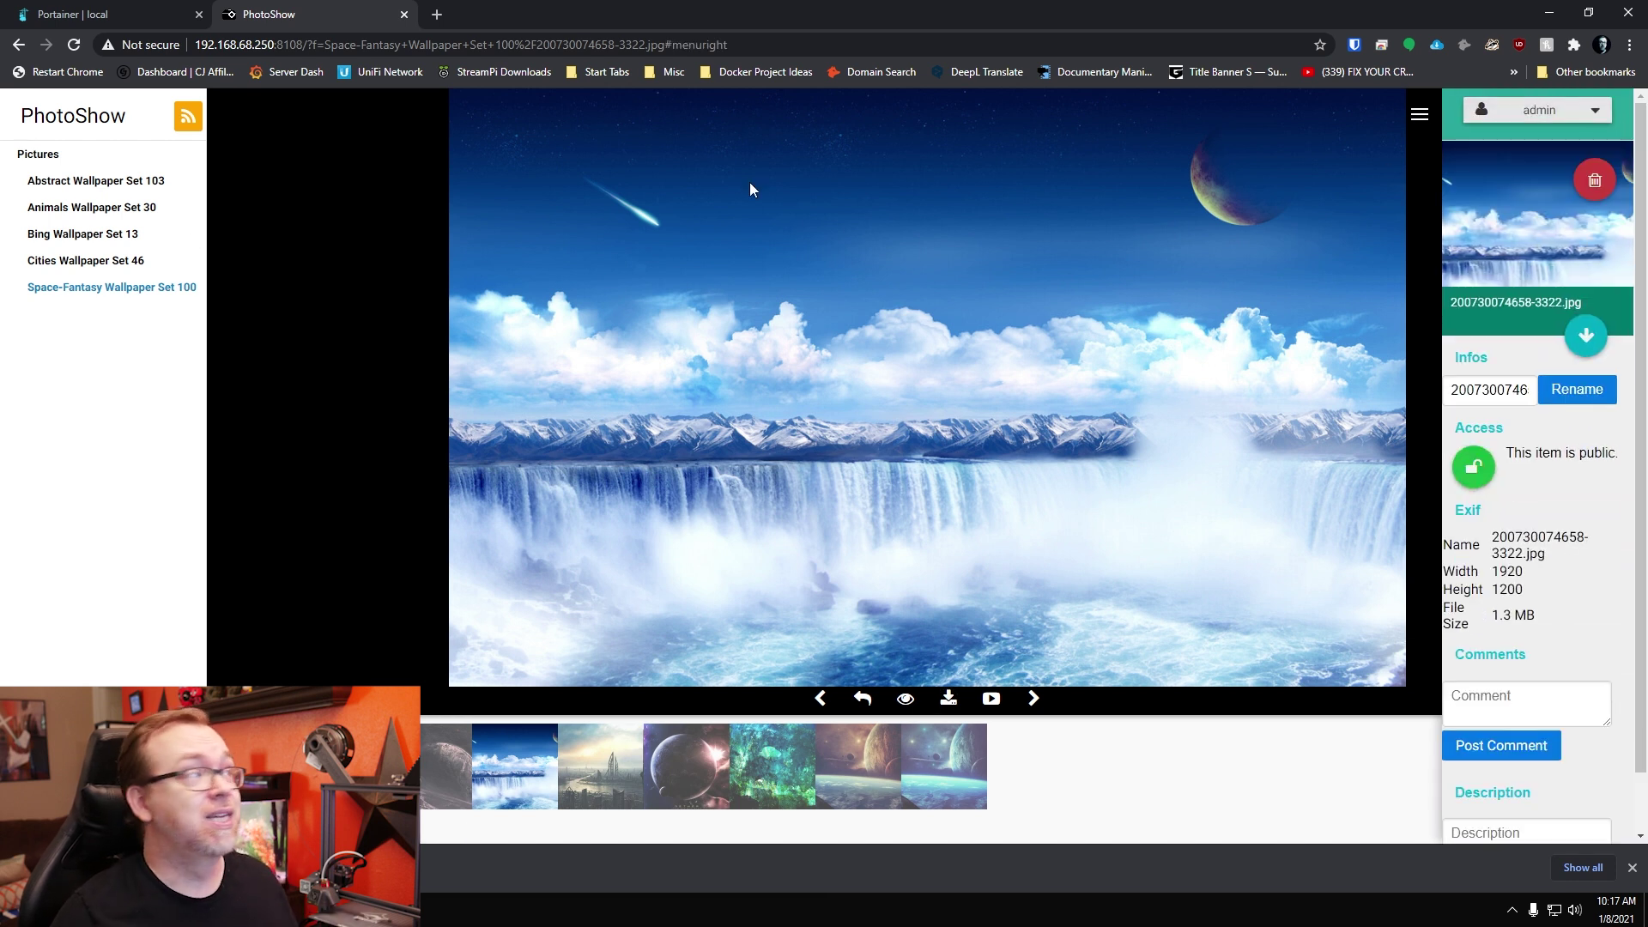
Step: Visit the admin Statistics and Guest Tokens pages, then open Edit Settings
mouse_move(1540, 110)
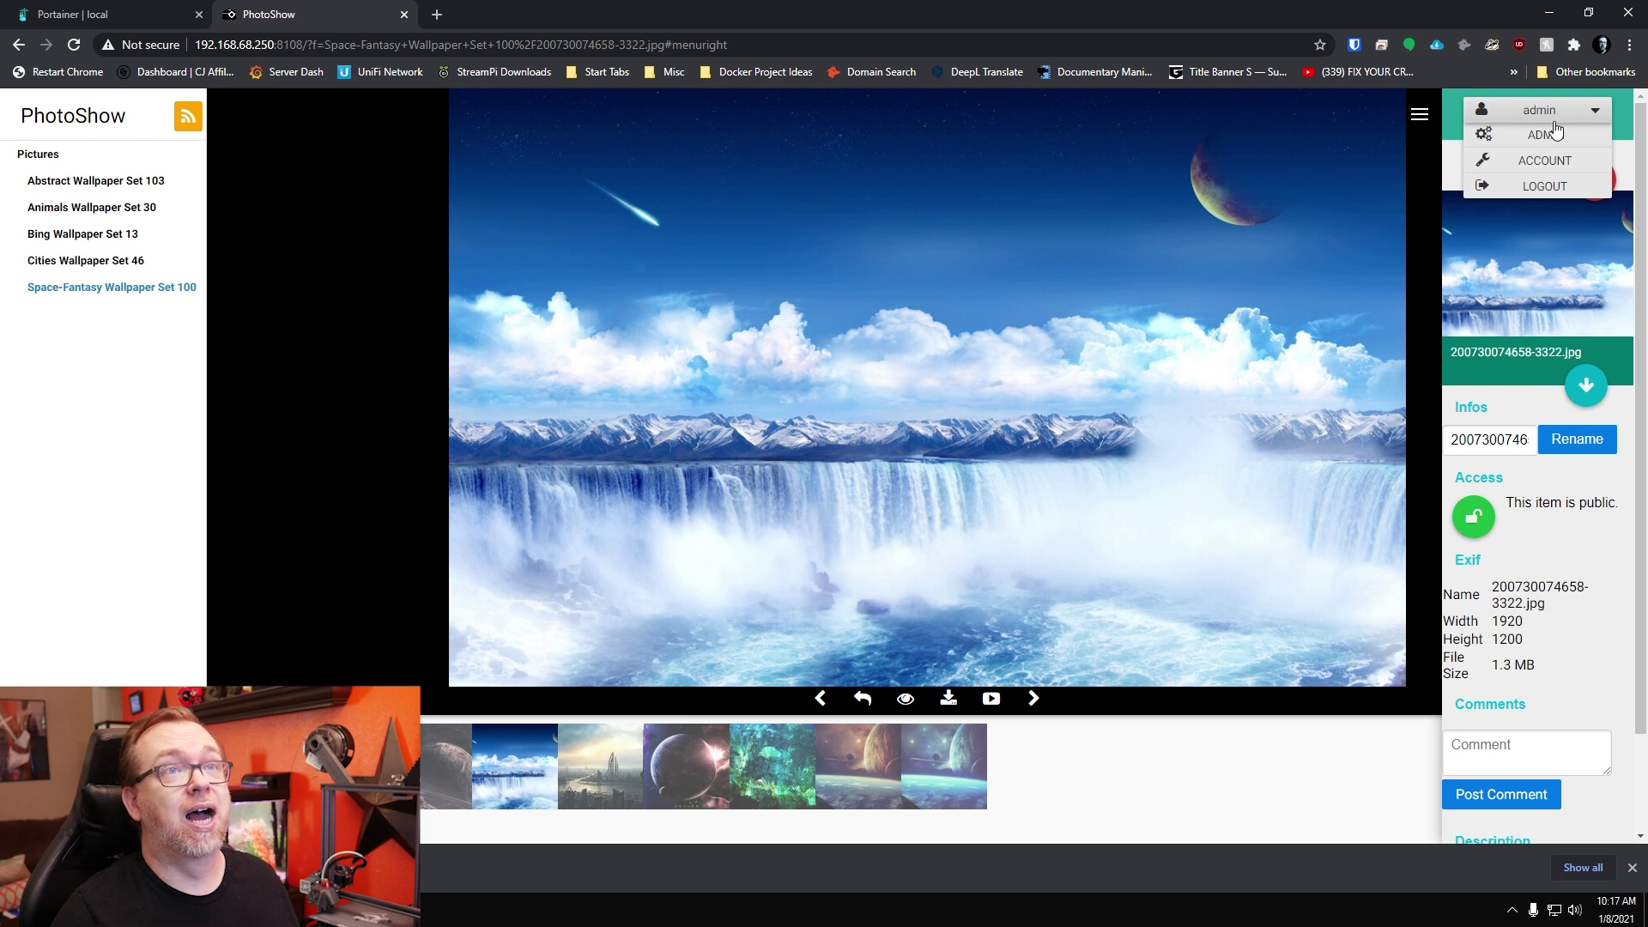
left_click(1537, 133)
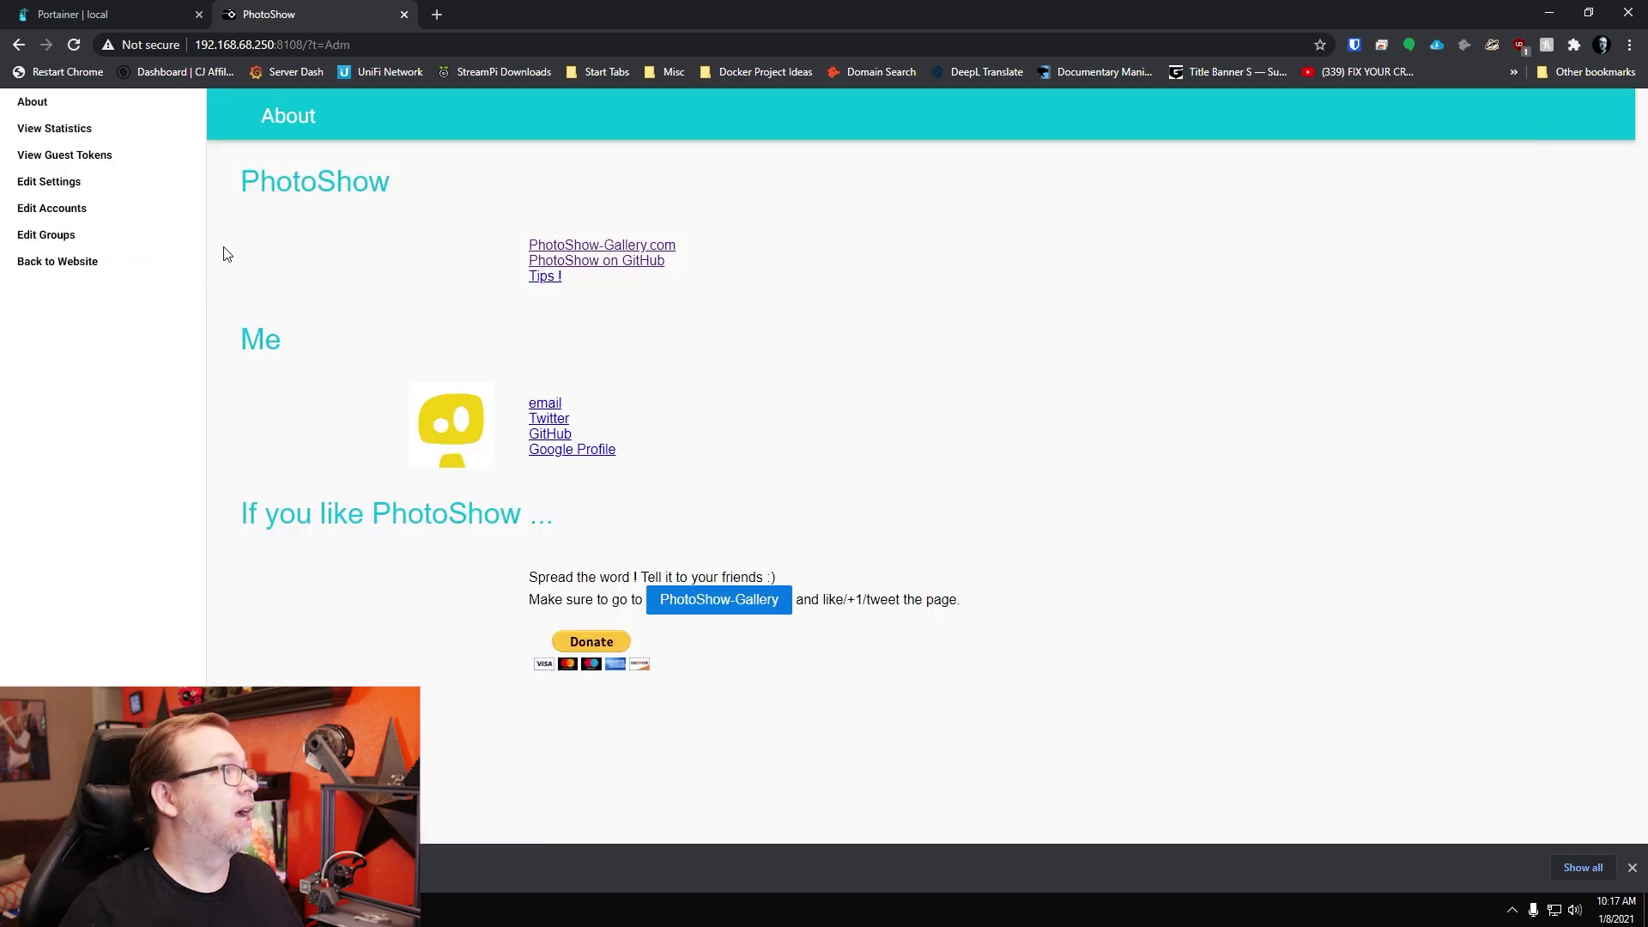
left_click(58, 131)
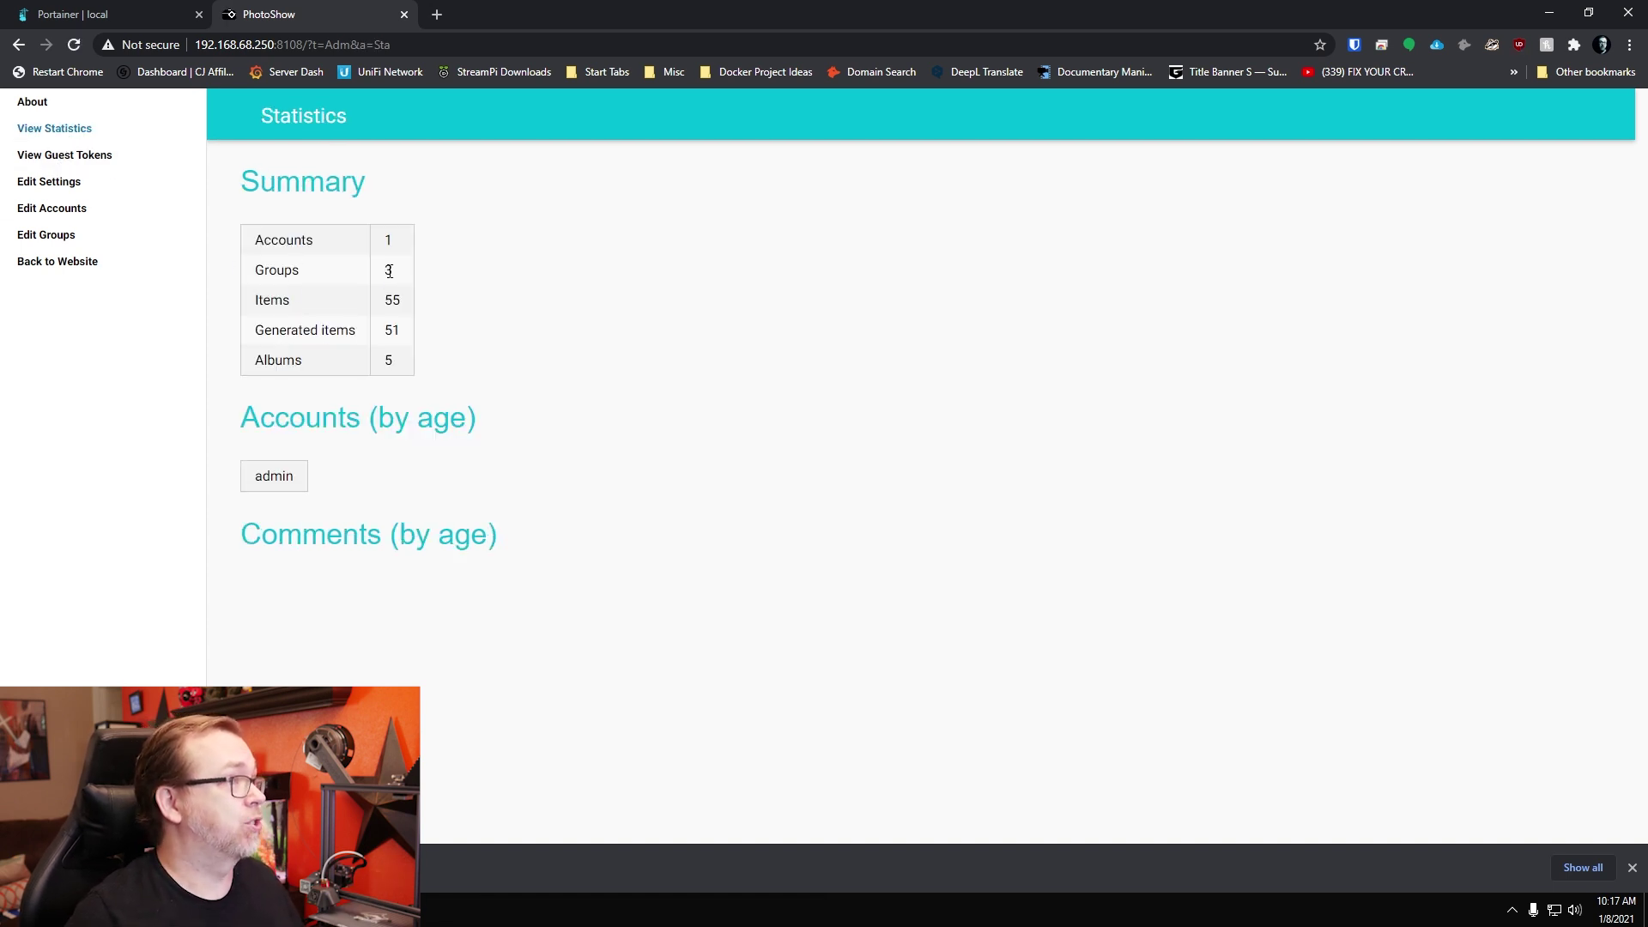
left_click(83, 158)
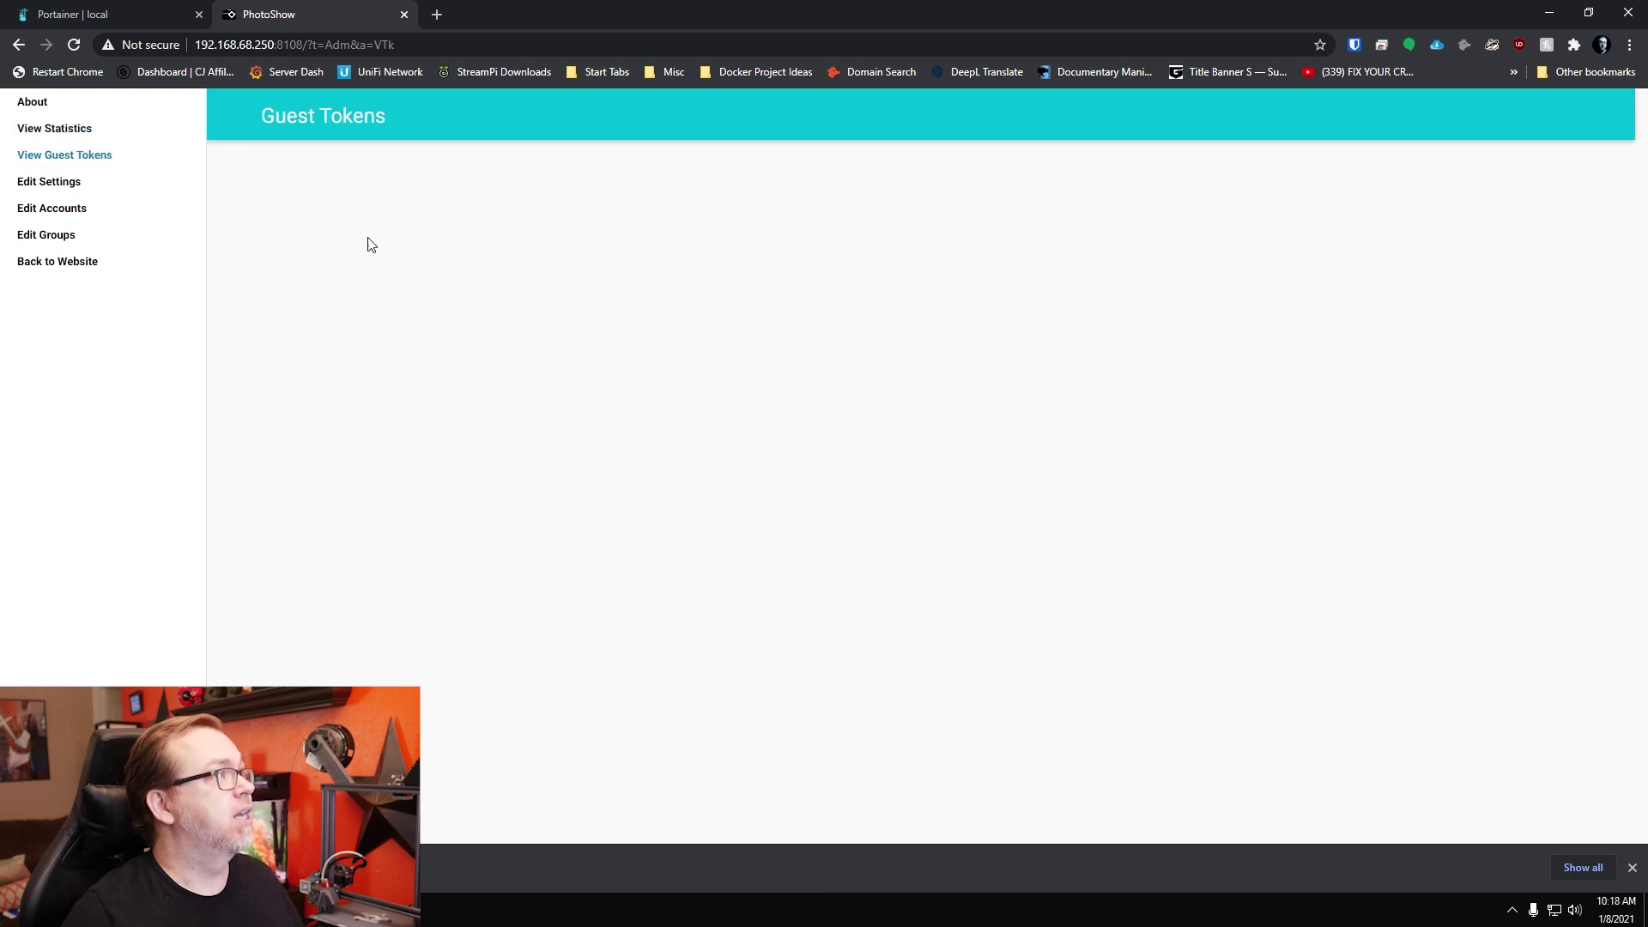
left_click(72, 180)
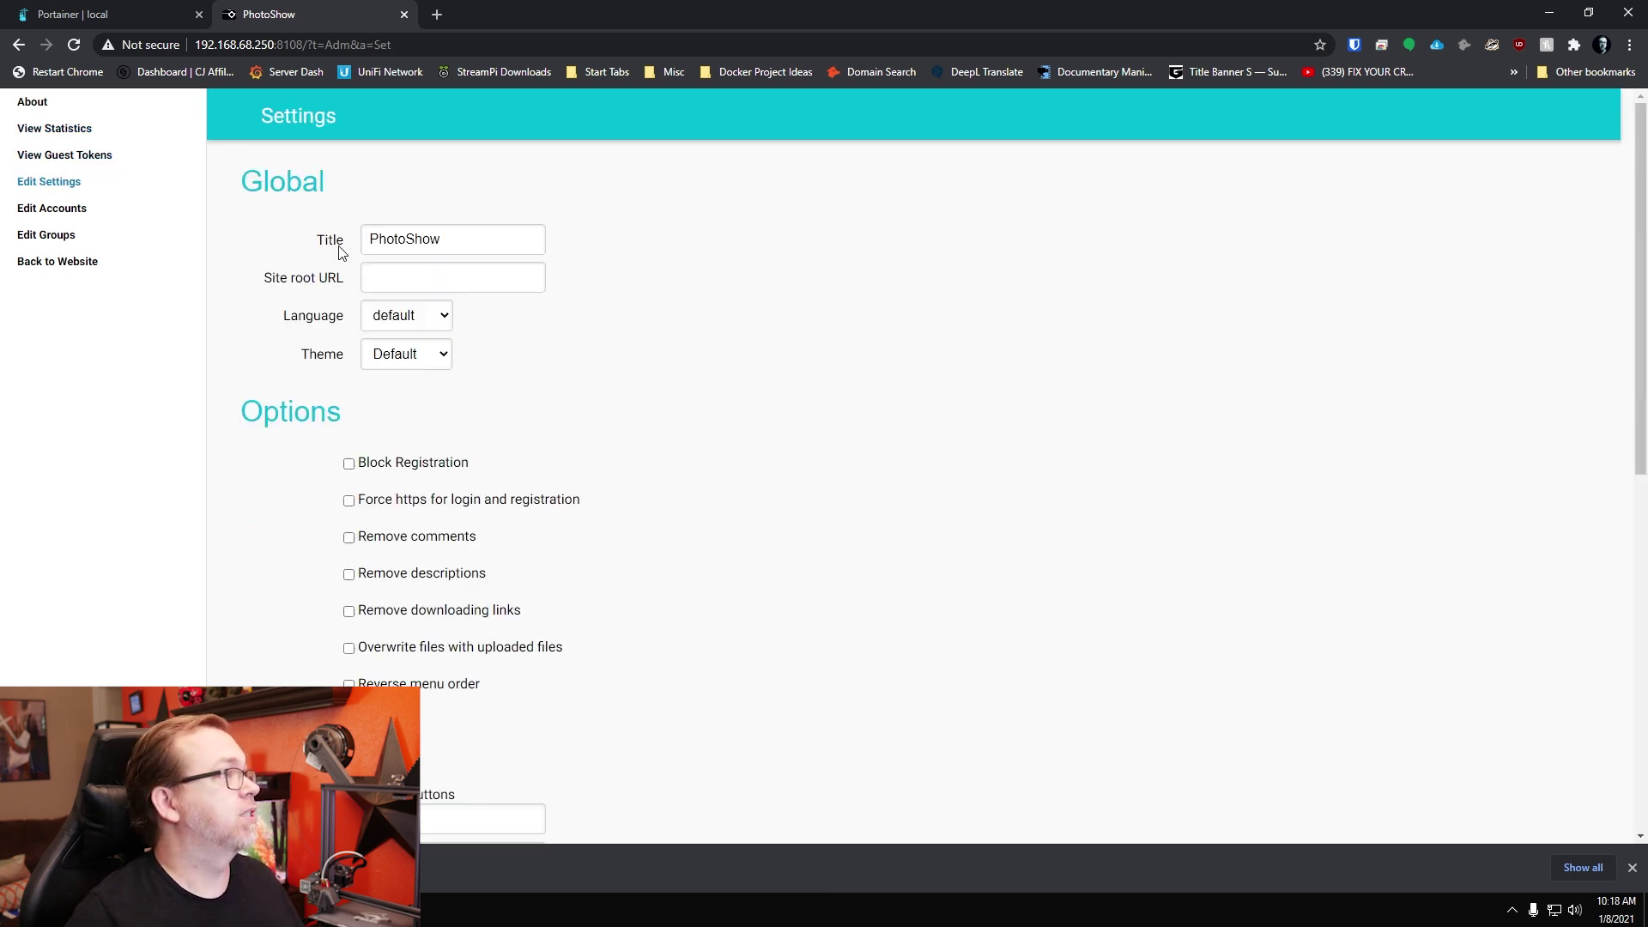
Step: Review the gallery title and Site root URL, keeping the language and theme at Default
double_click(383, 239)
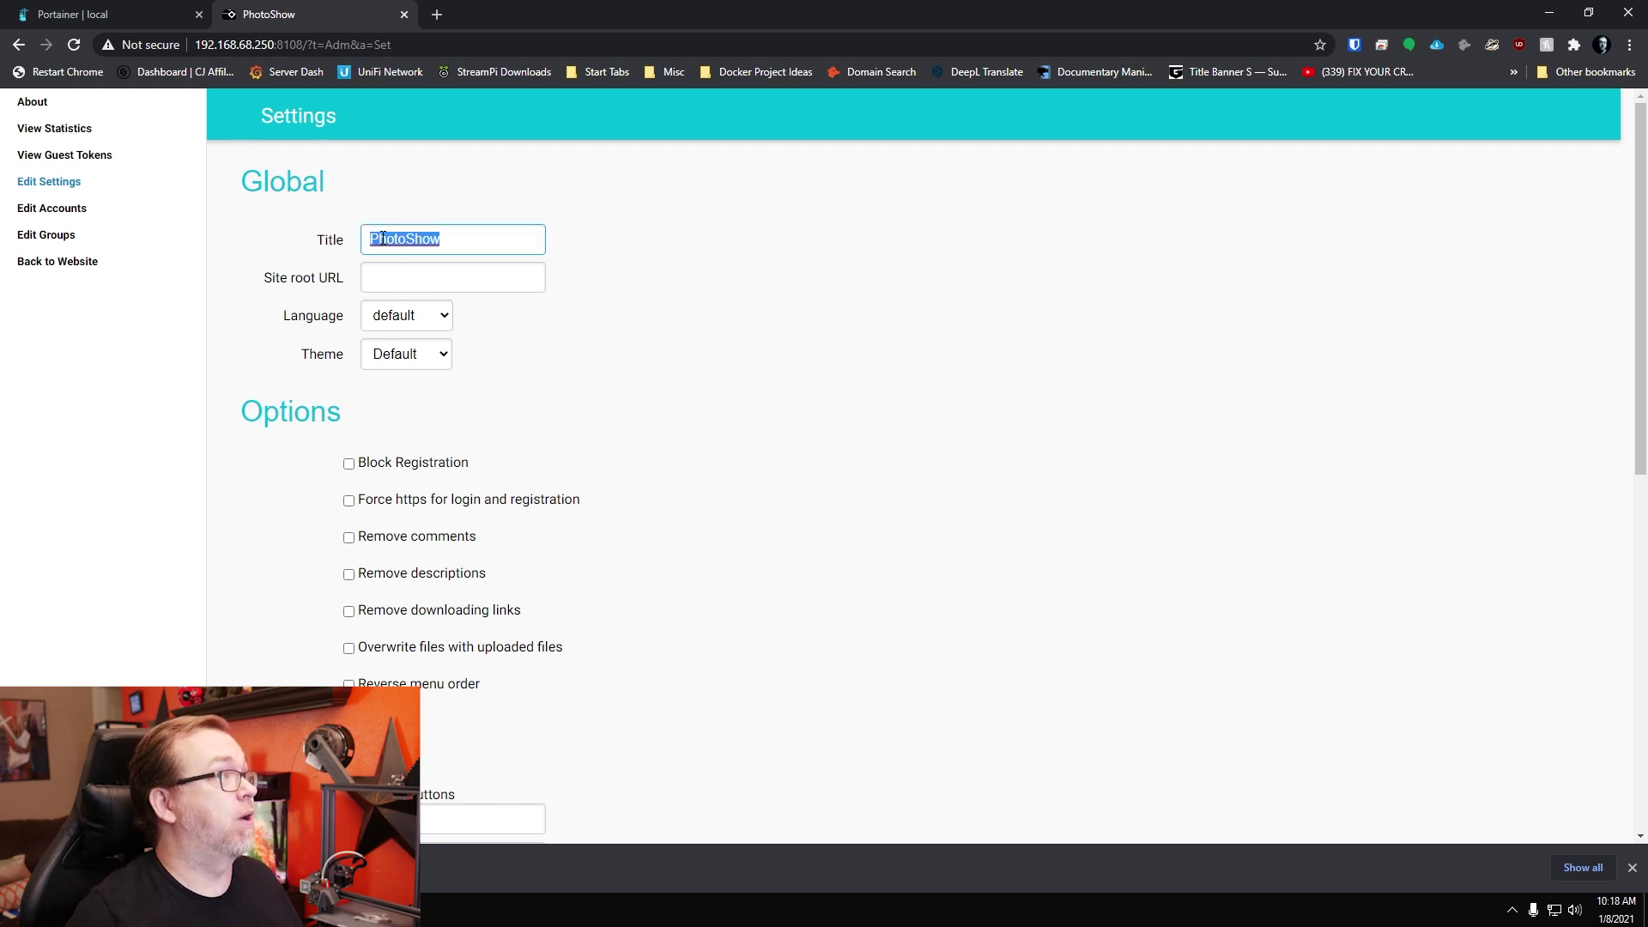
left_click(379, 282)
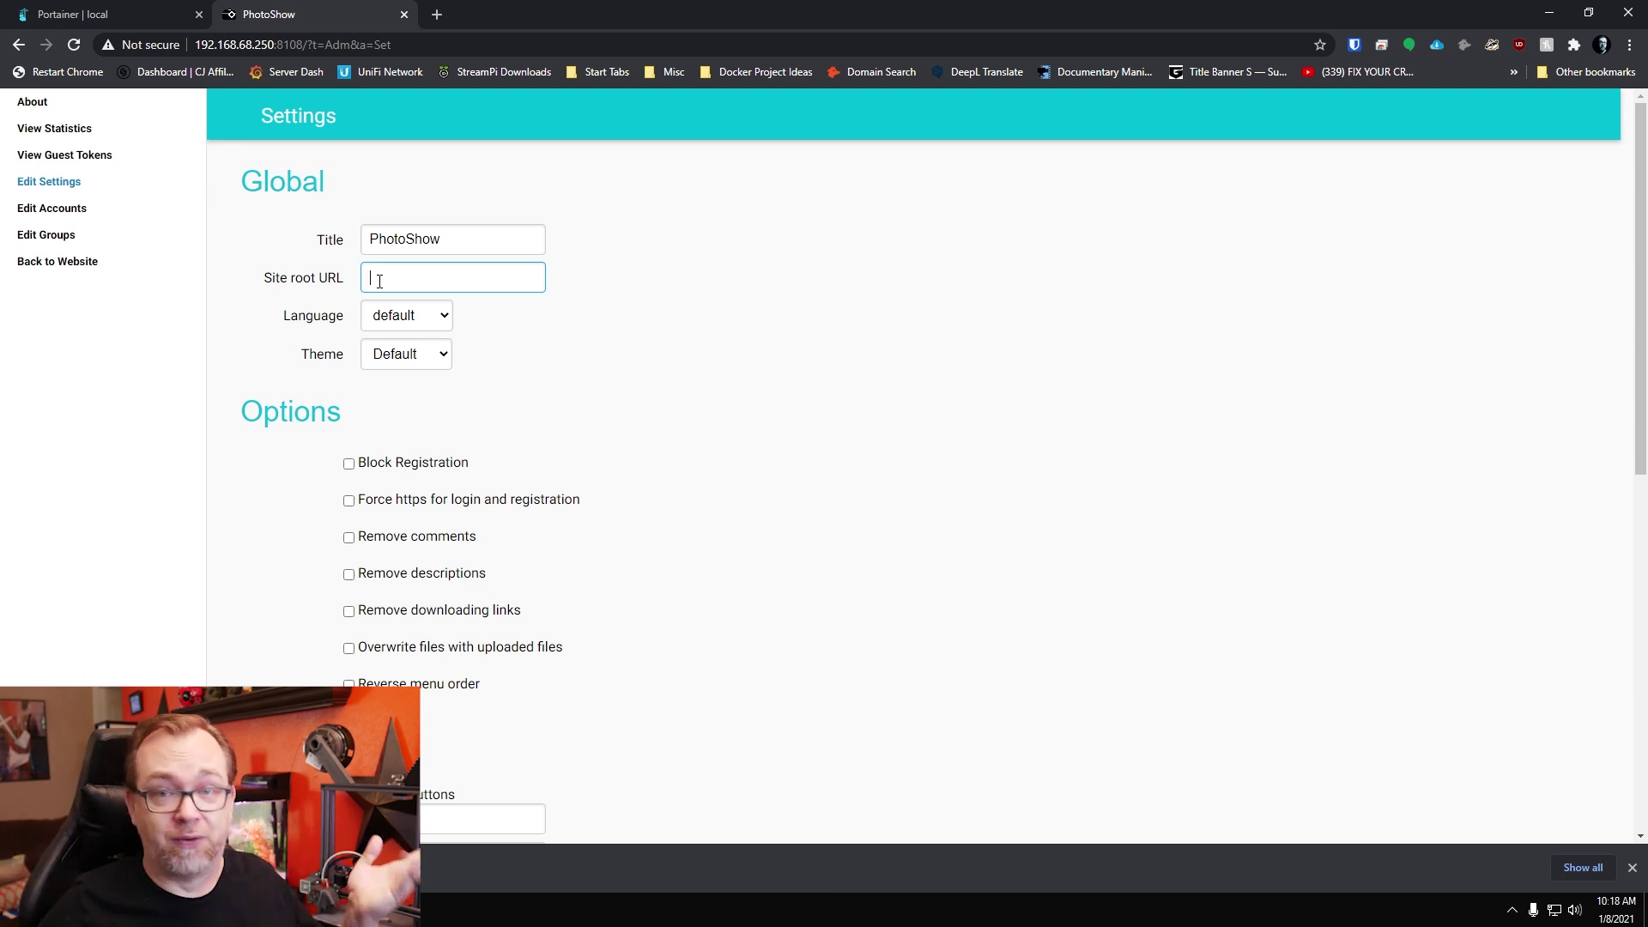
left_click(404, 315)
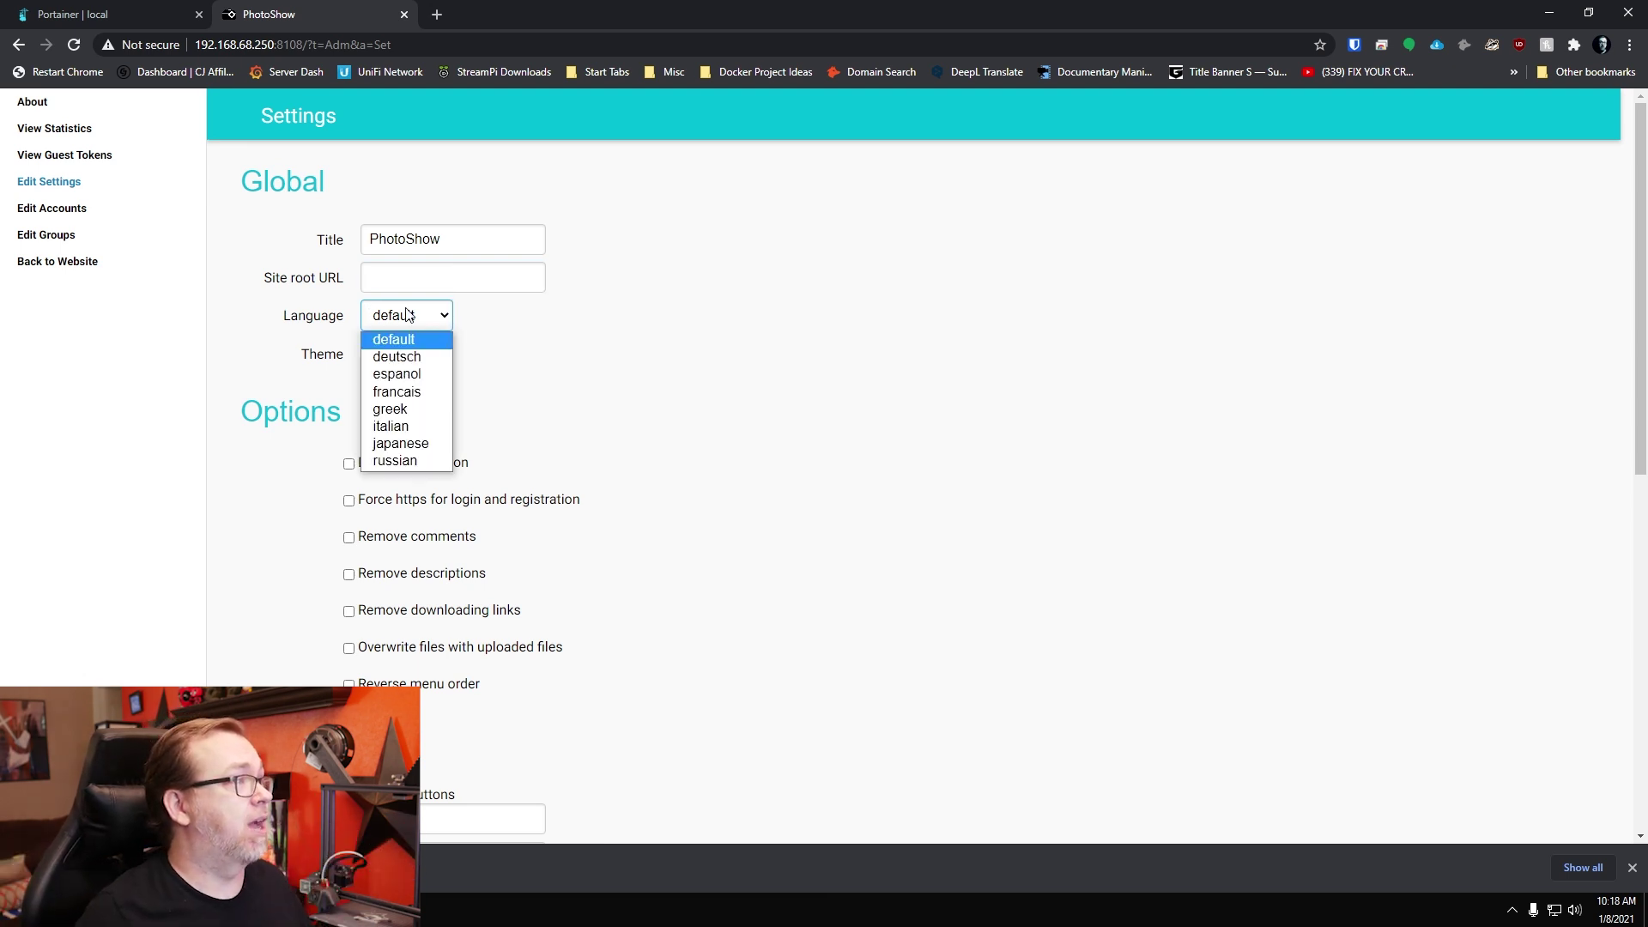
left_click(382, 339)
left_click(382, 354)
left_click(543, 367)
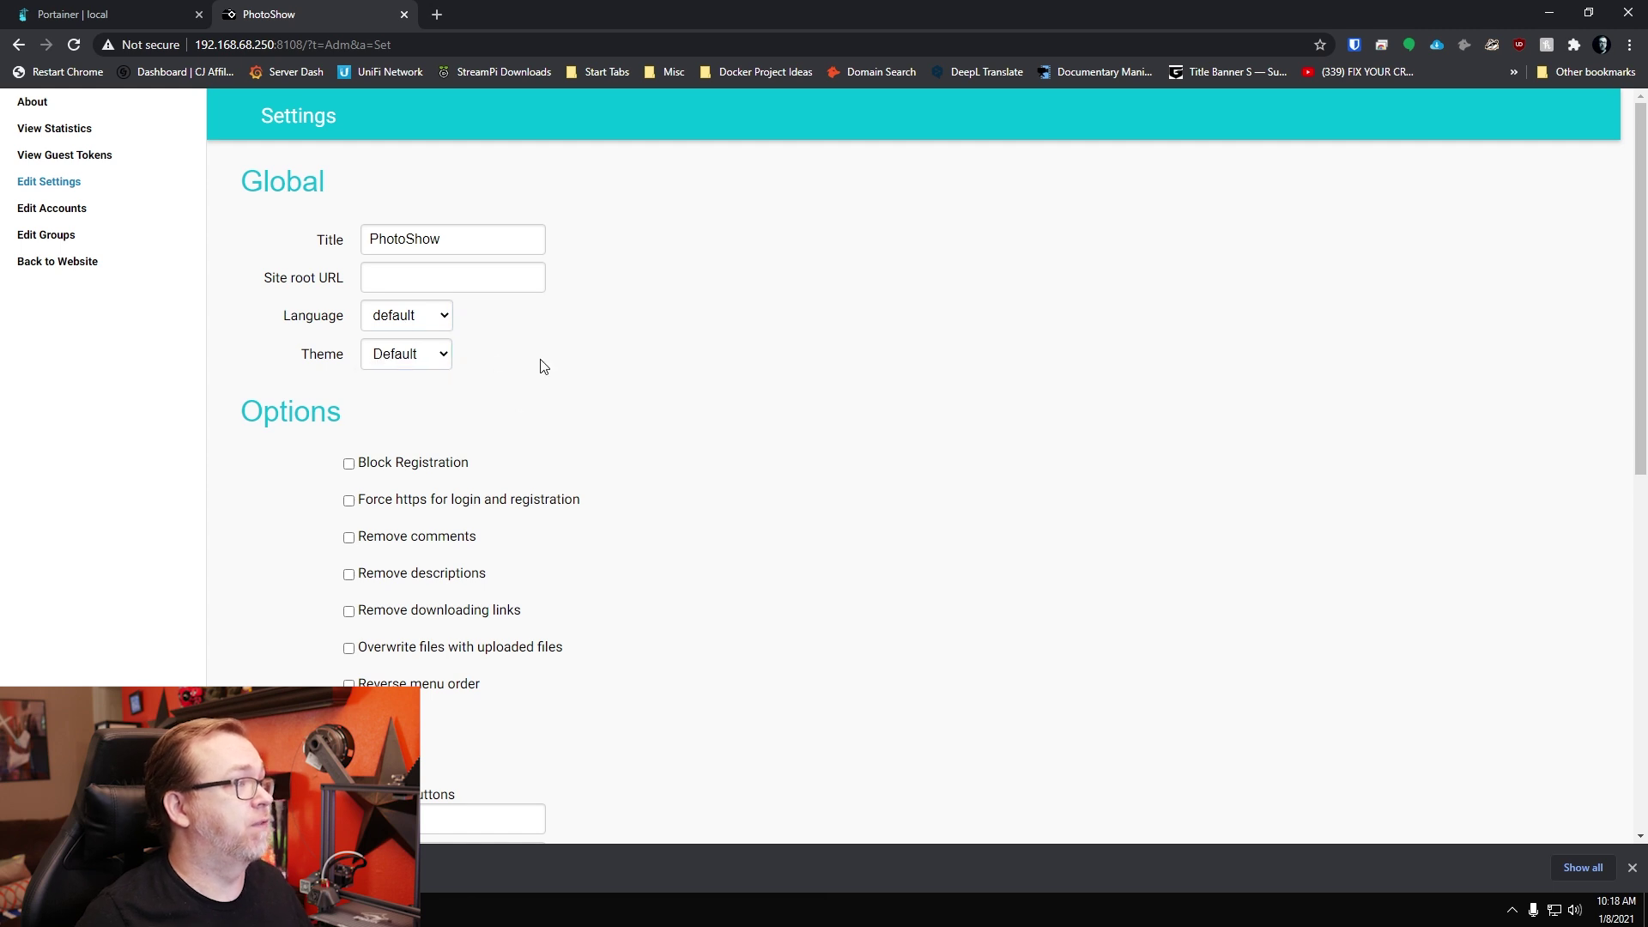
Step: Turn on Block Registration and Remove descriptions, scroll through the remaining settings, then go to Edit Accounts
left_click(457, 468)
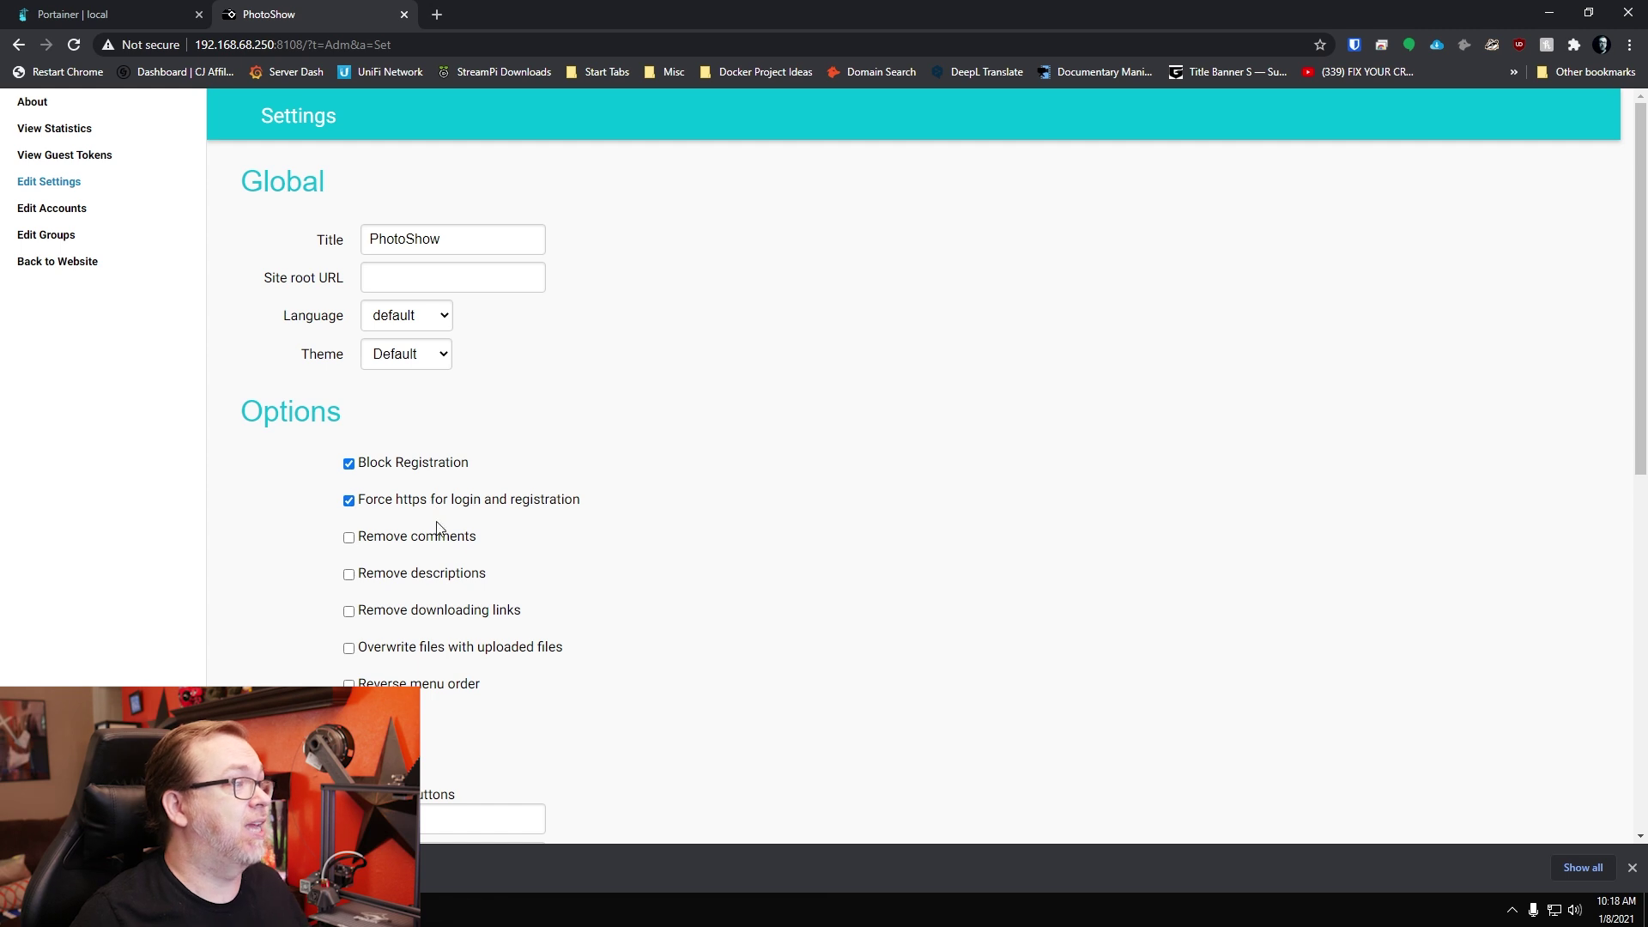
left_click(448, 582)
scroll(481, 558, "down", 3)
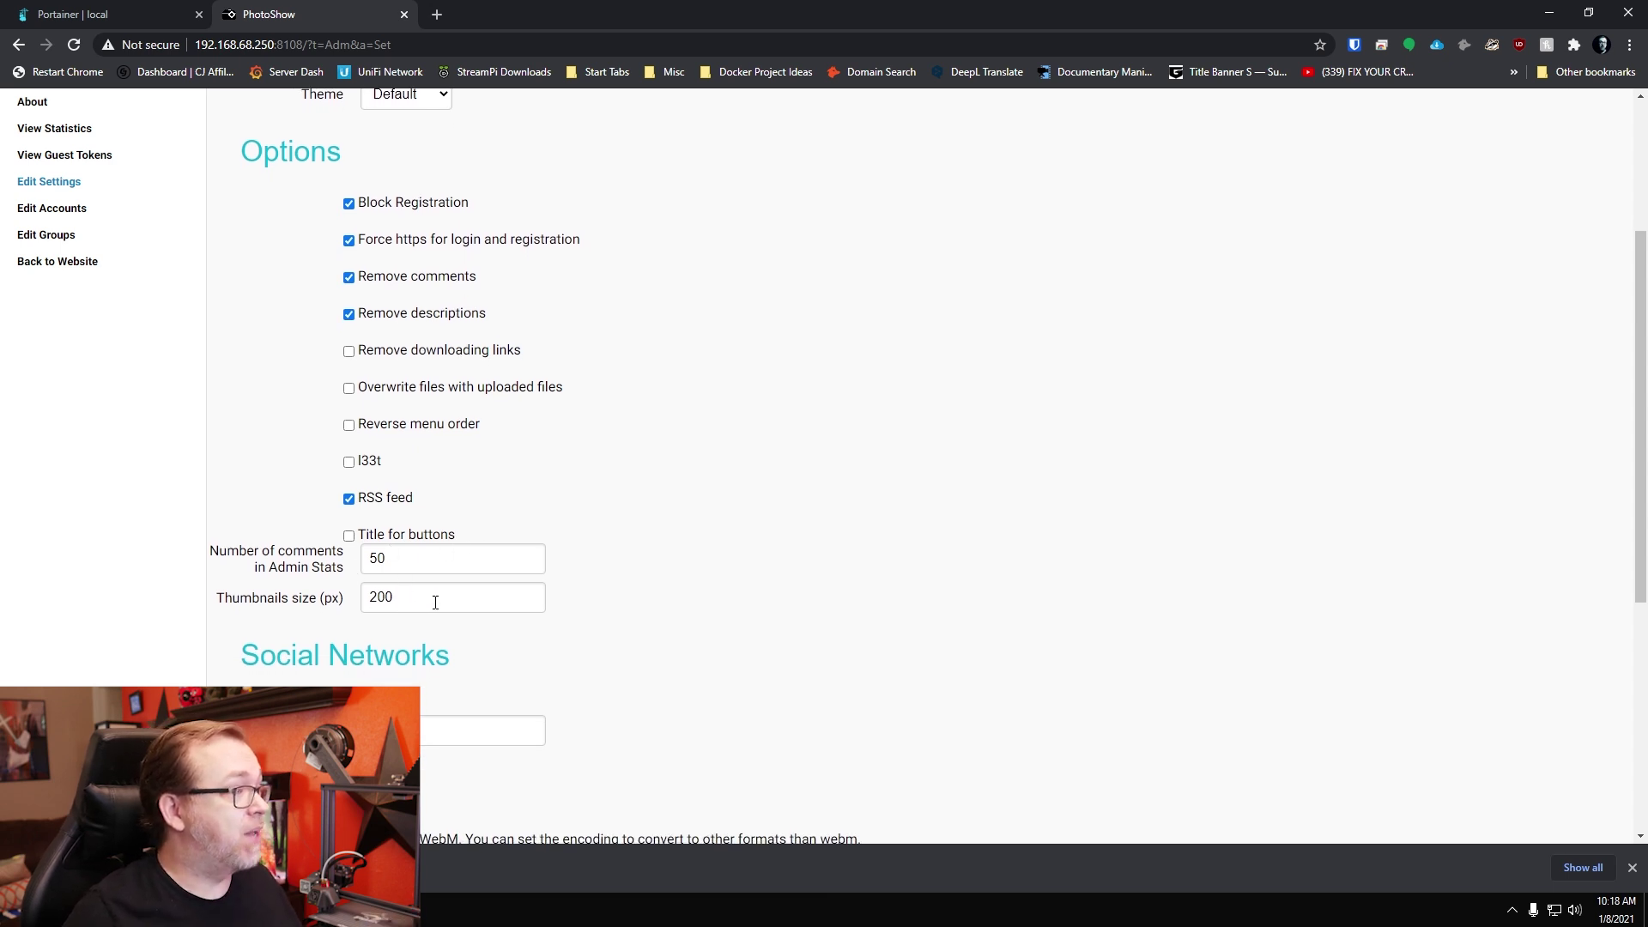
scroll(430, 619, "down", 1)
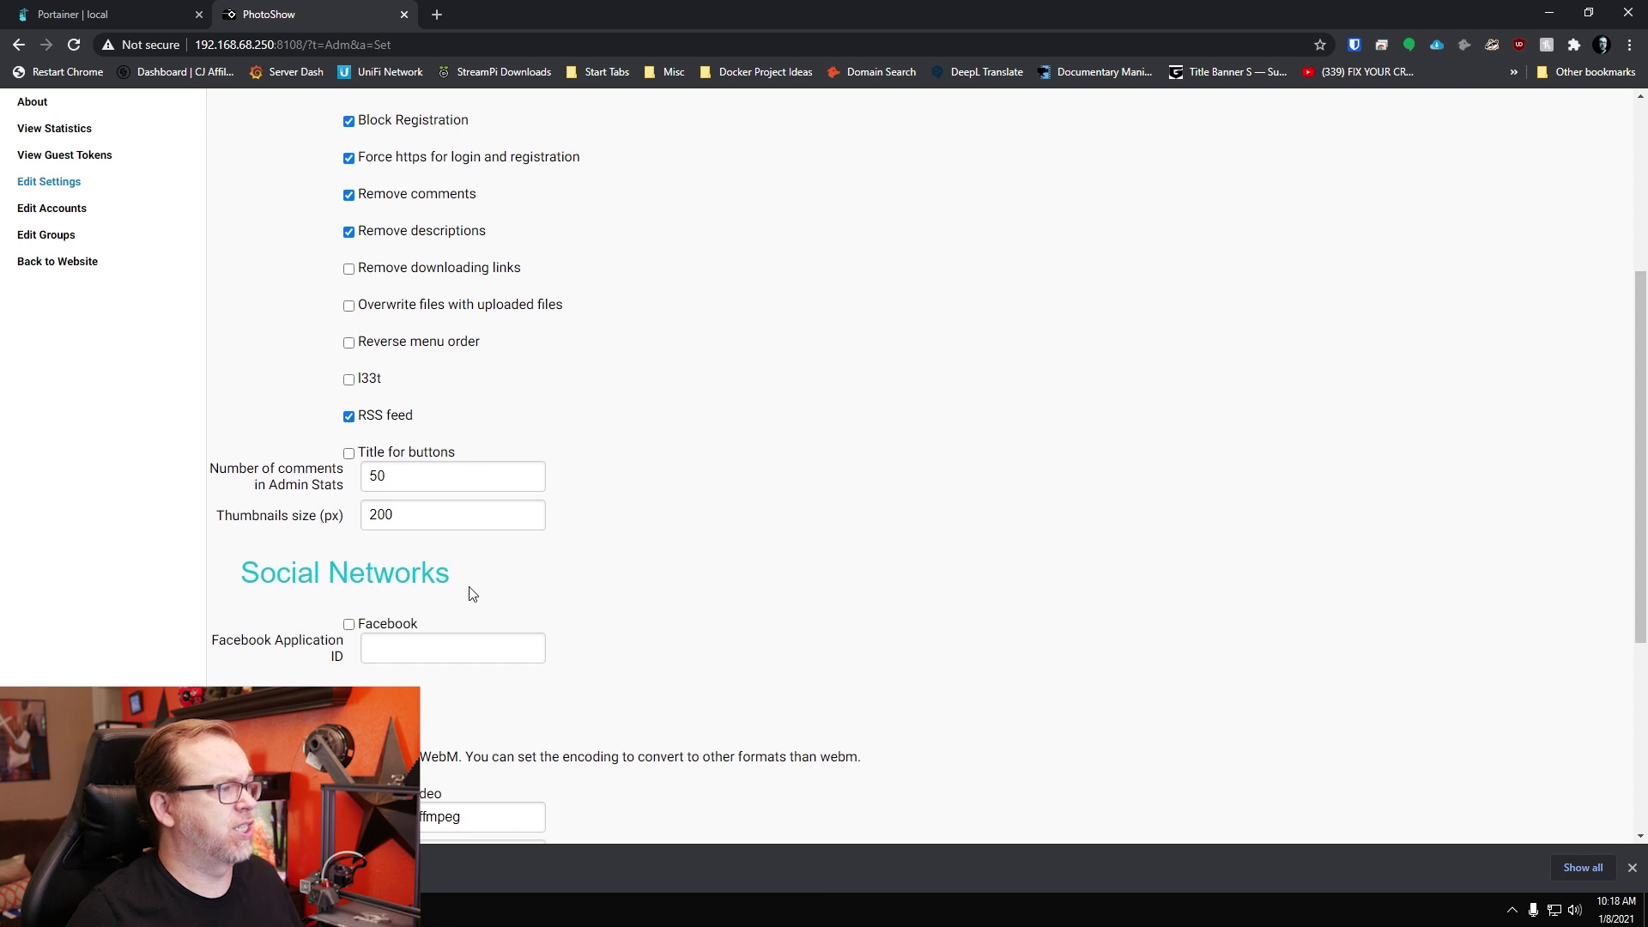
scroll(468, 589, "down", 2)
scroll(515, 558, "down", 1)
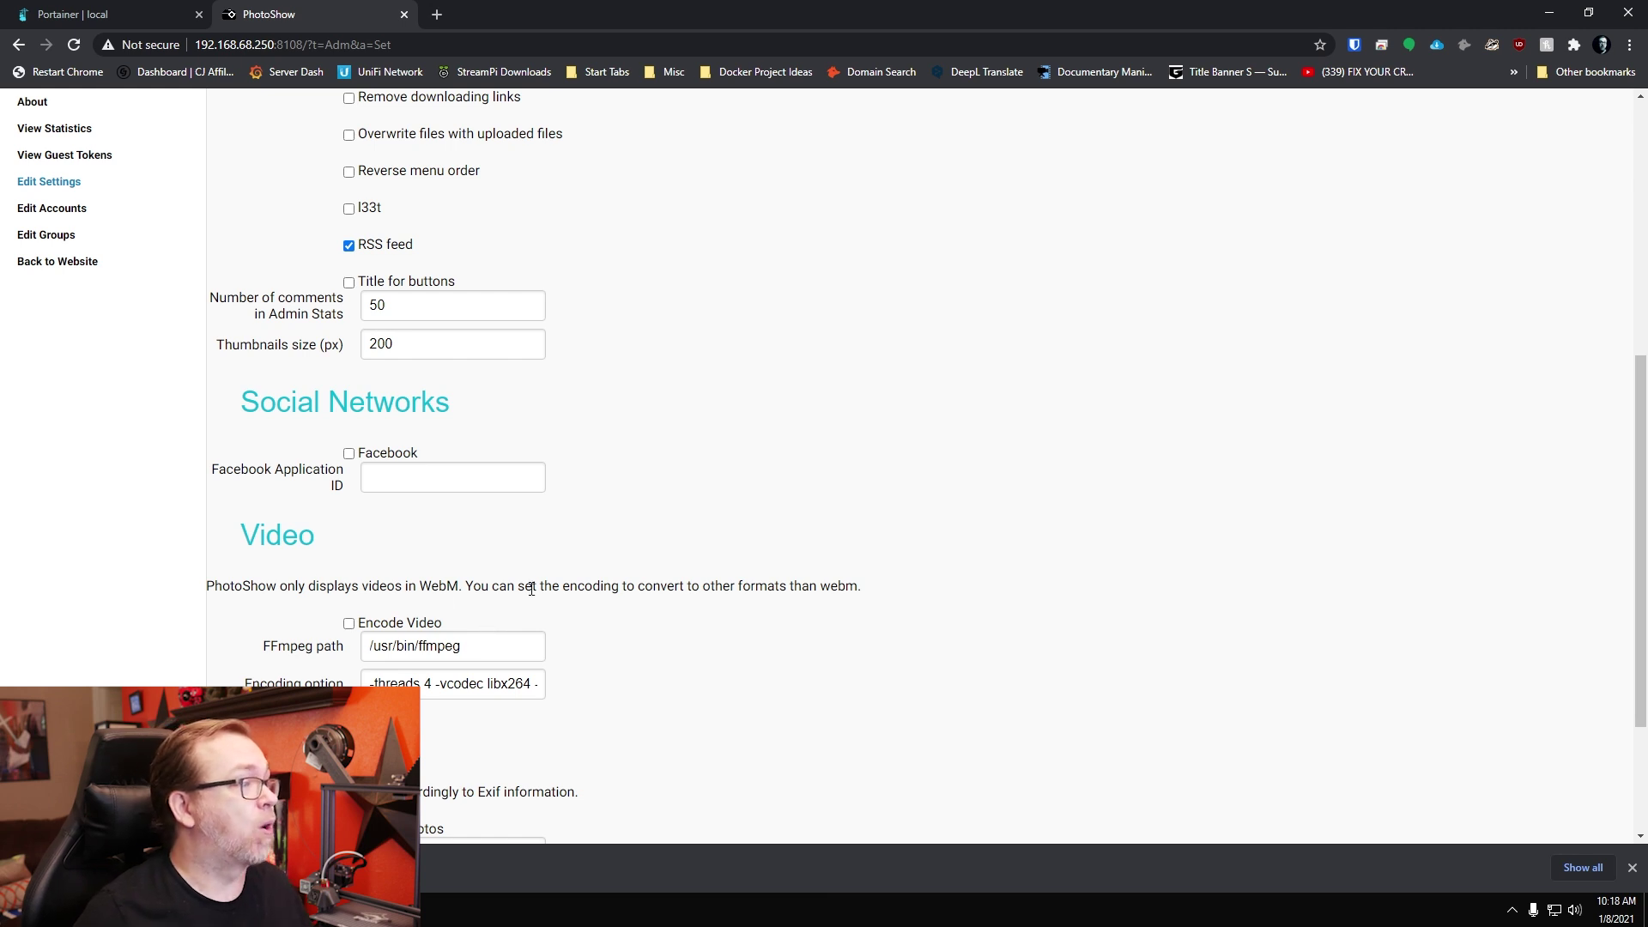
double_click(435, 584)
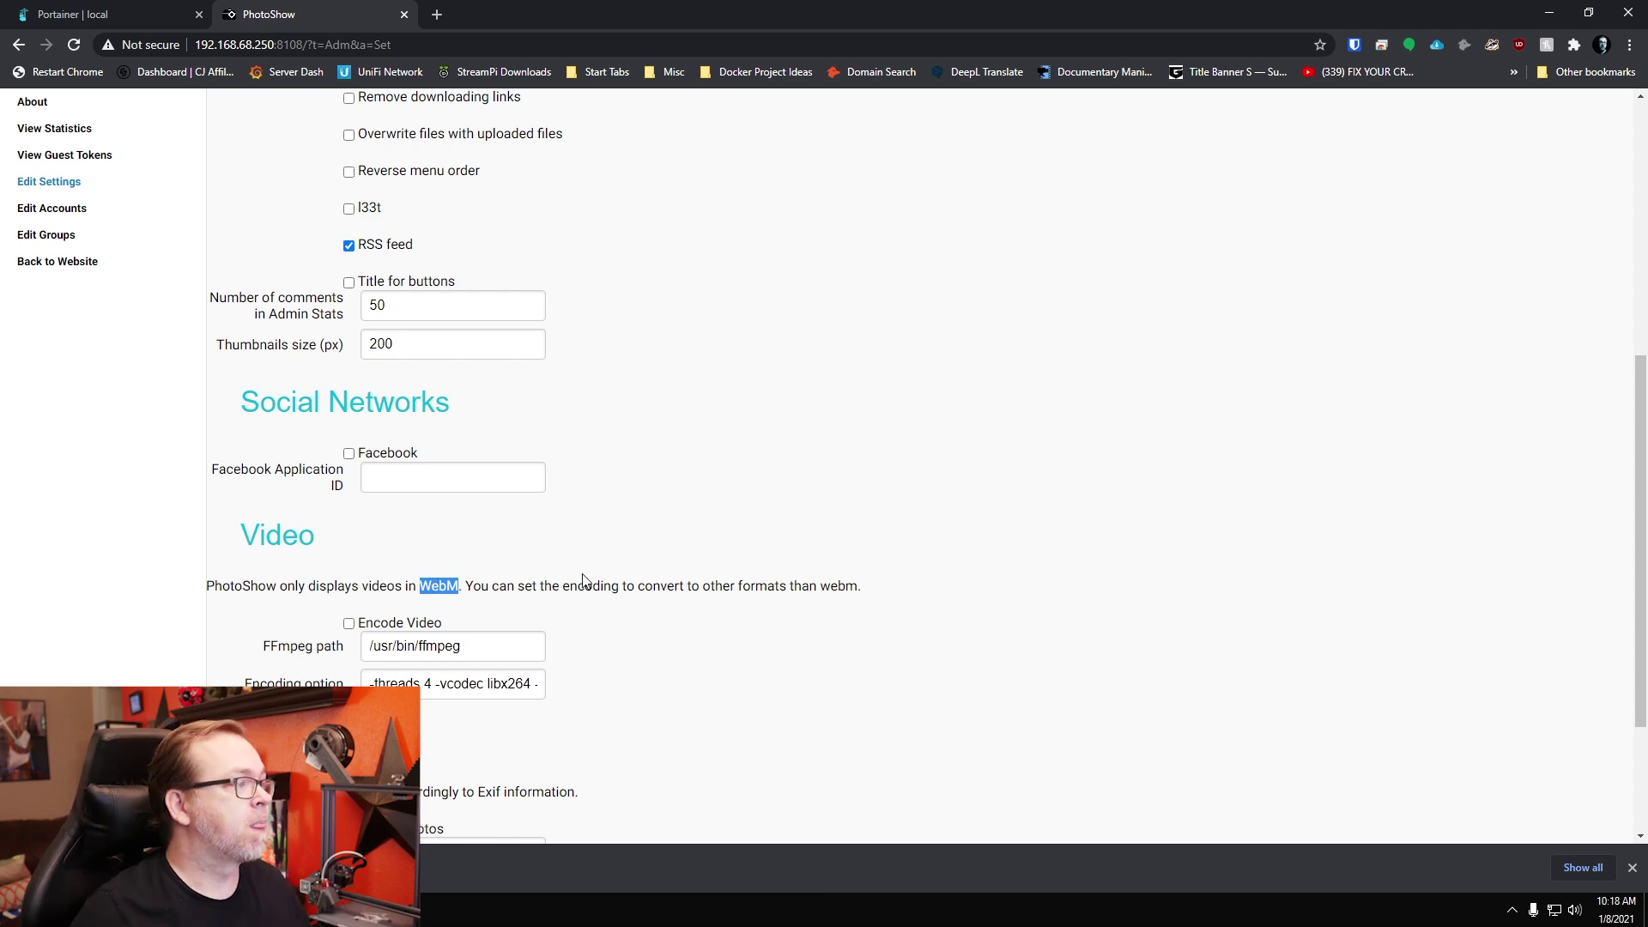
scroll(583, 580, "down", 2)
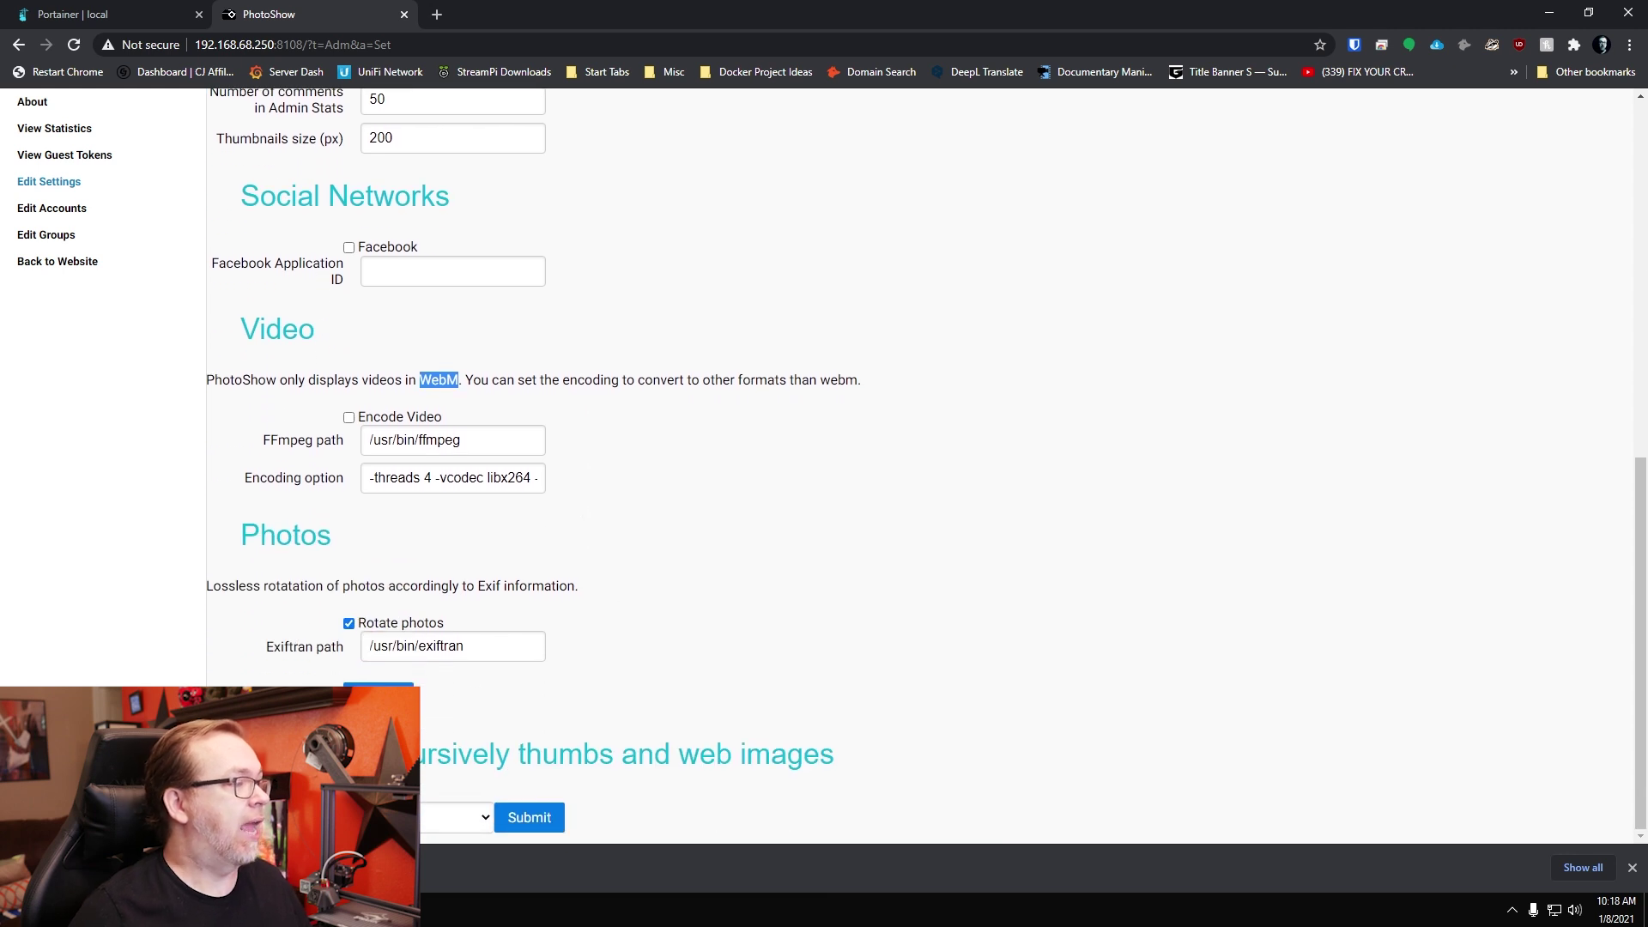
left_click(72, 210)
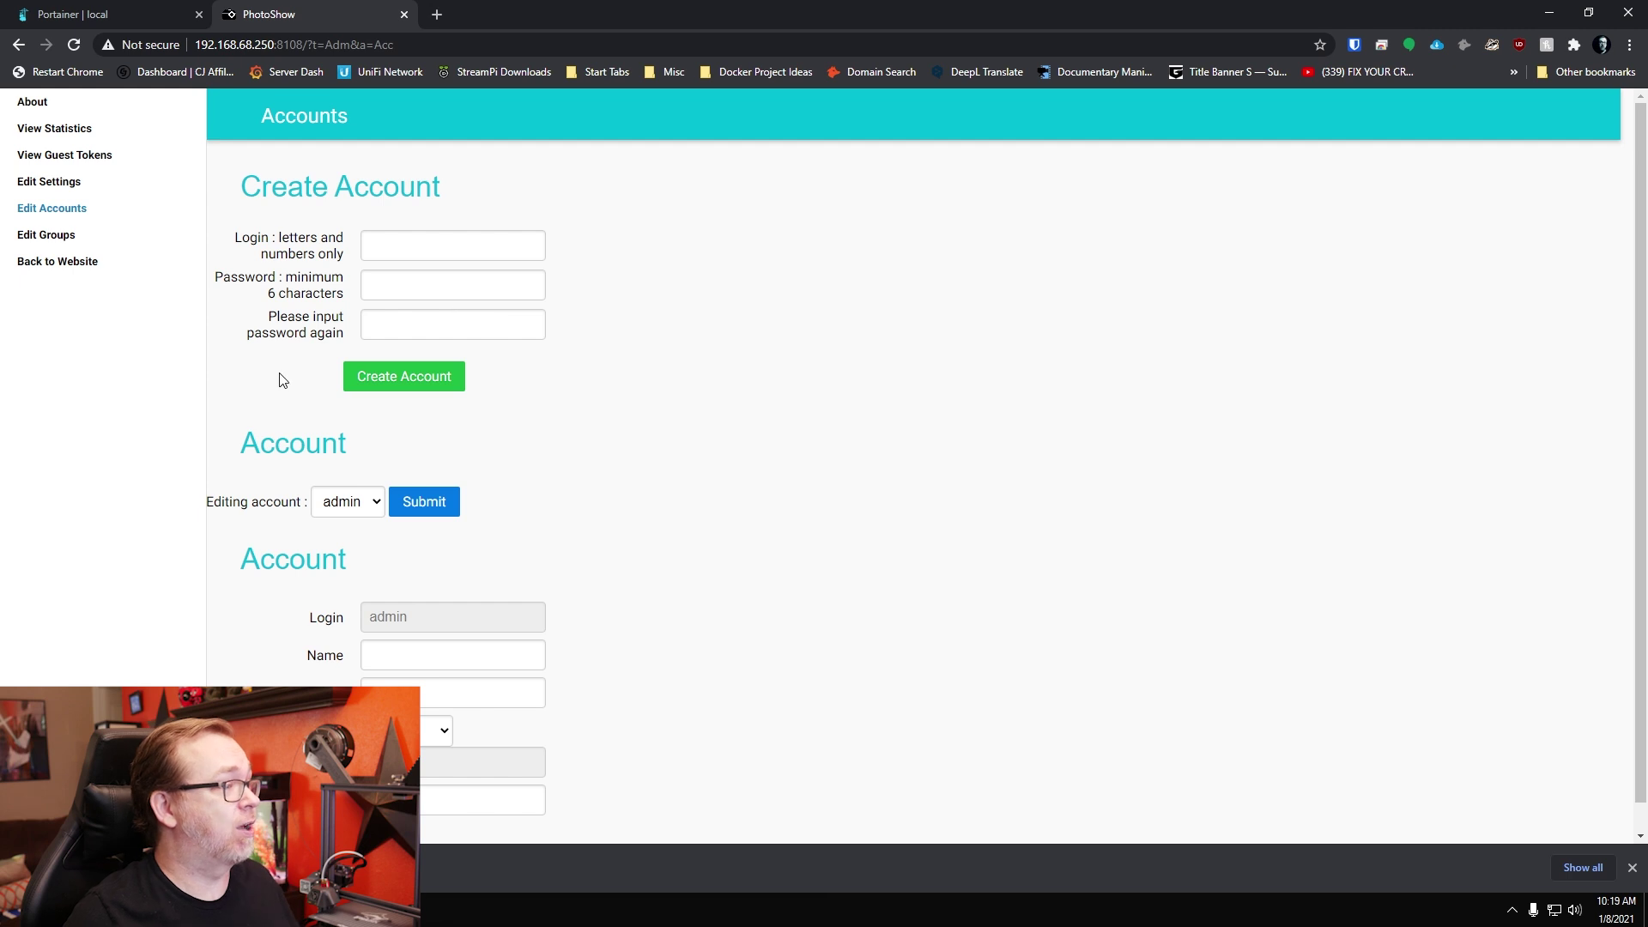
Step: Go to the Edit Groups admin page
left_click(49, 236)
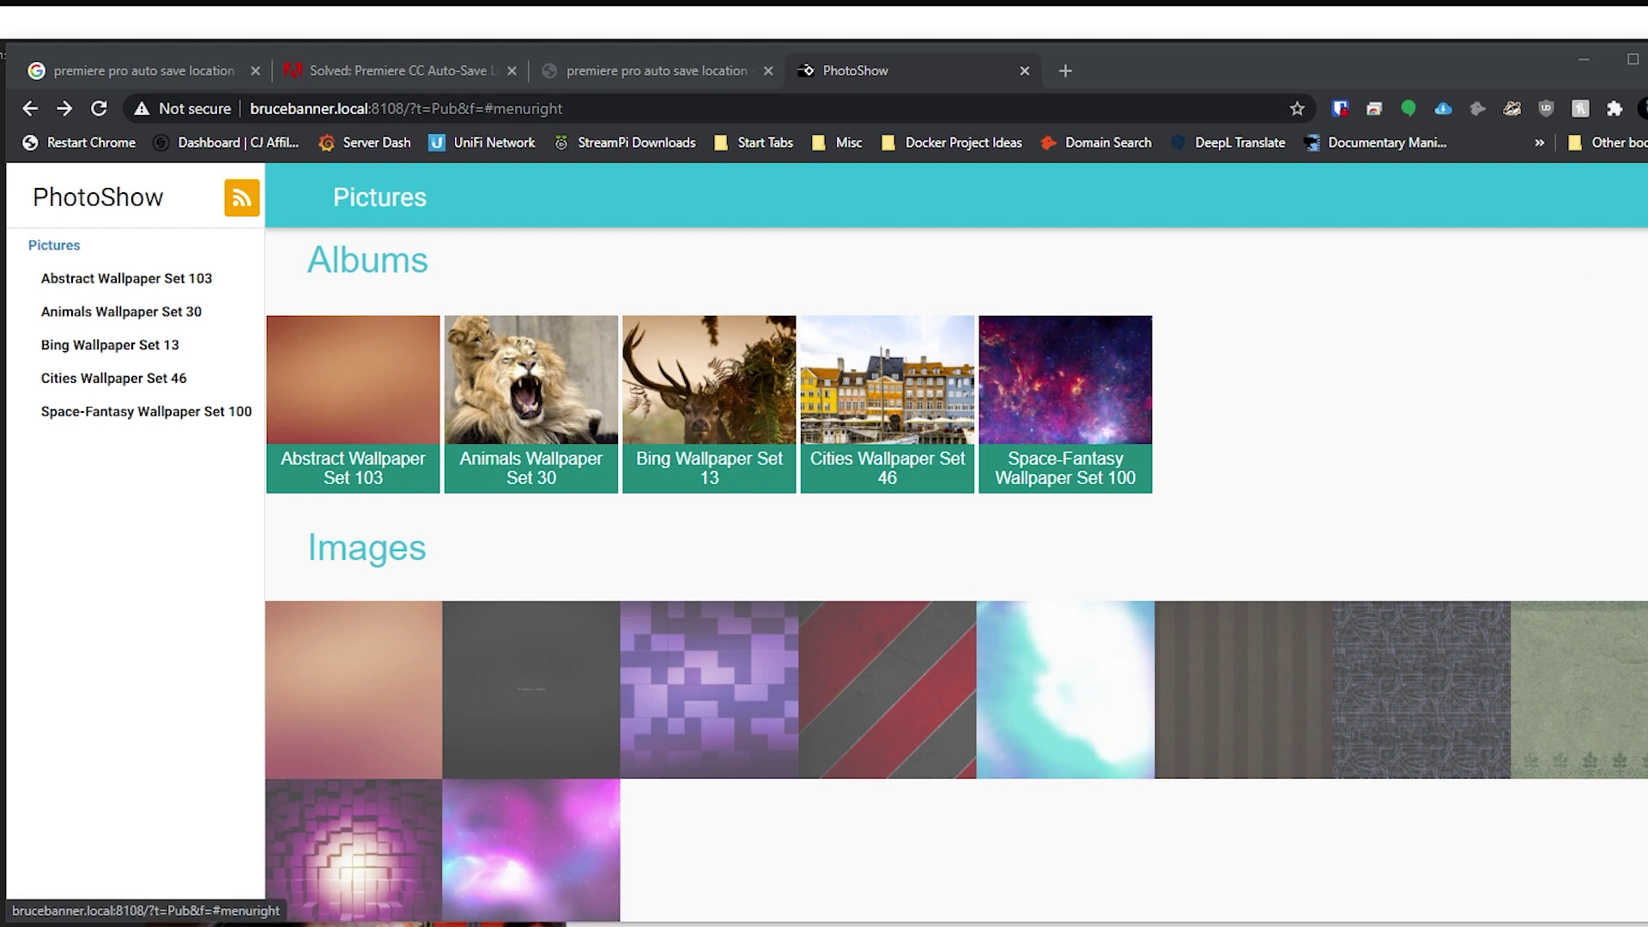
Step: Through the side menu's ADMIN area, open Edit Groups and untick admin in the uploaders group
left_click(1642, 197)
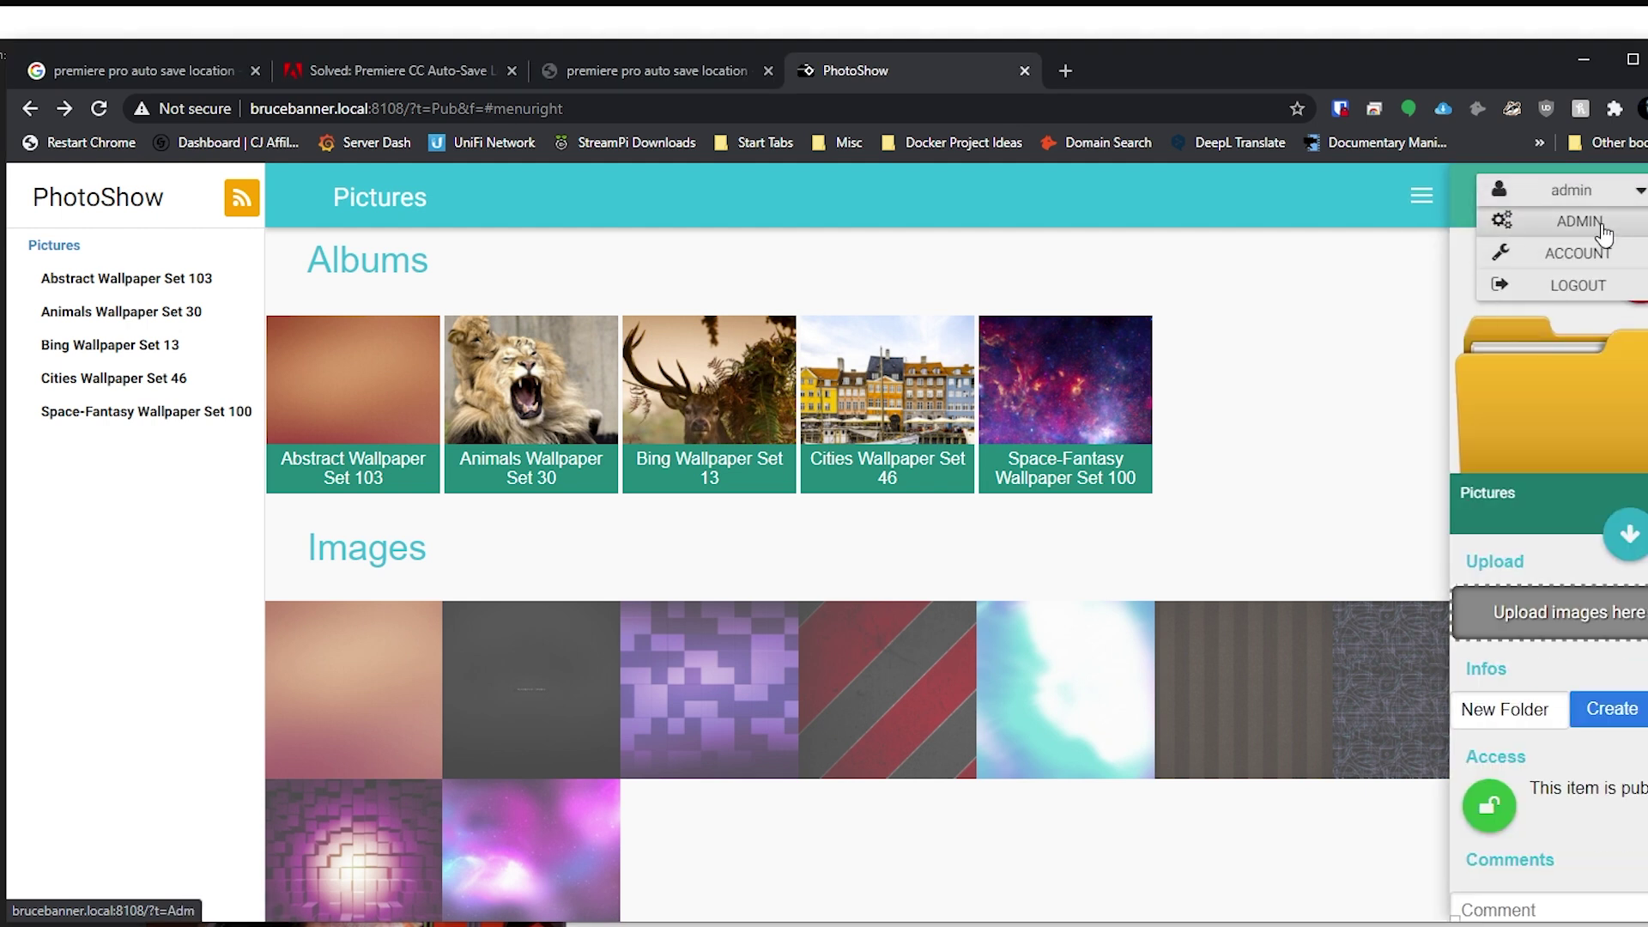
left_click(1532, 222)
left_click(96, 349)
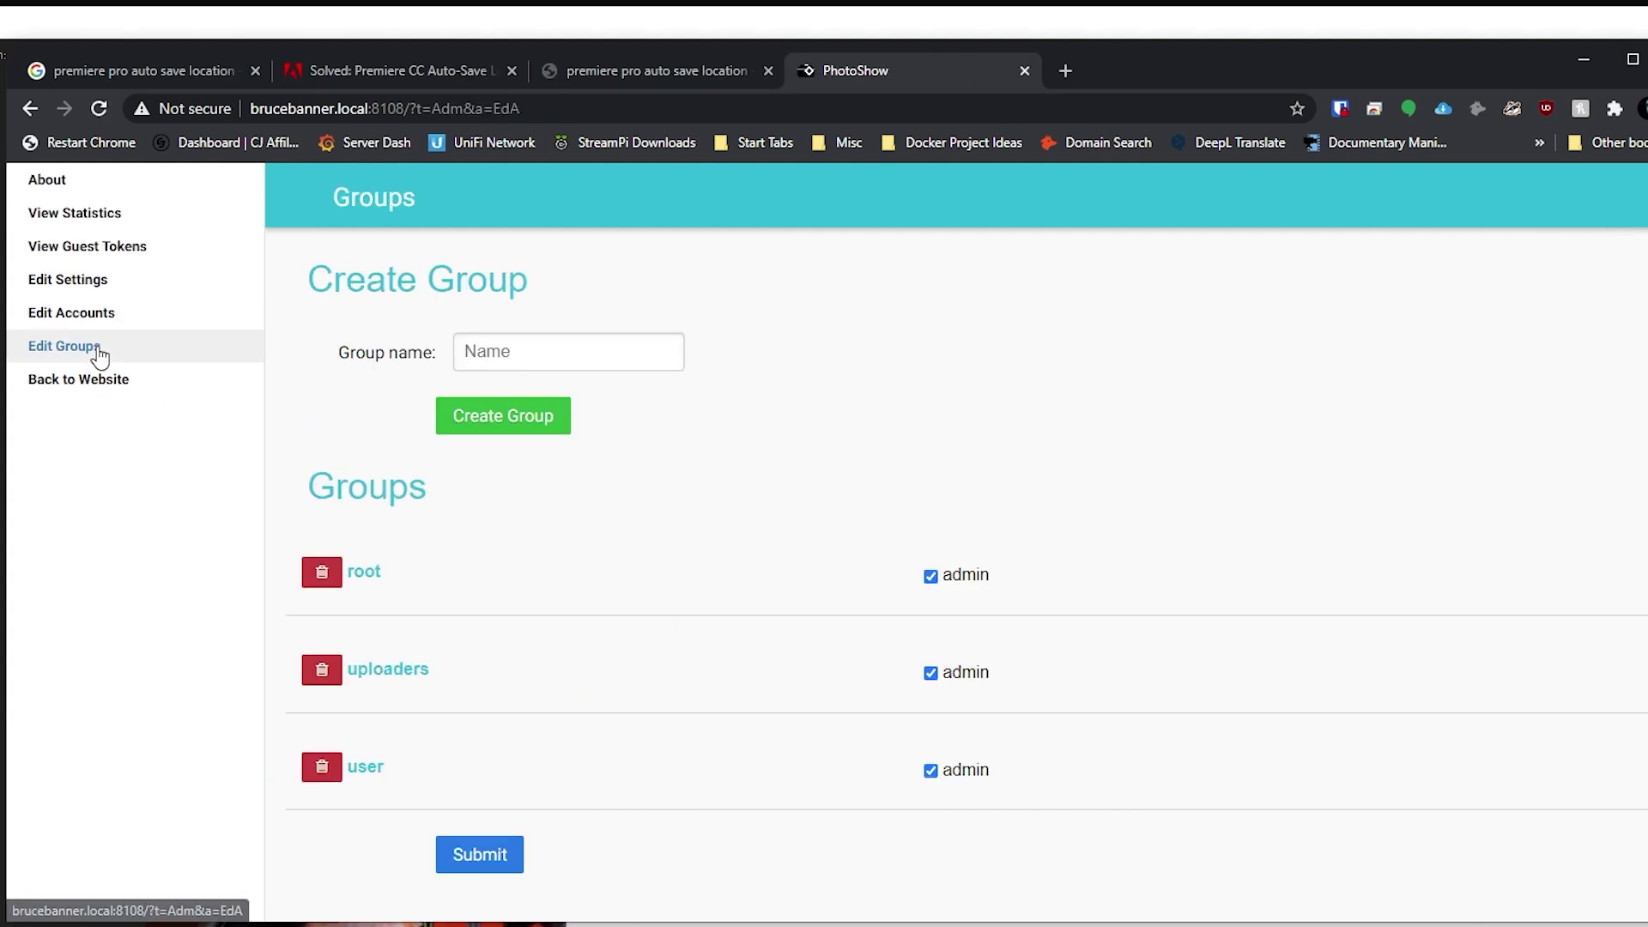
left_click(931, 673)
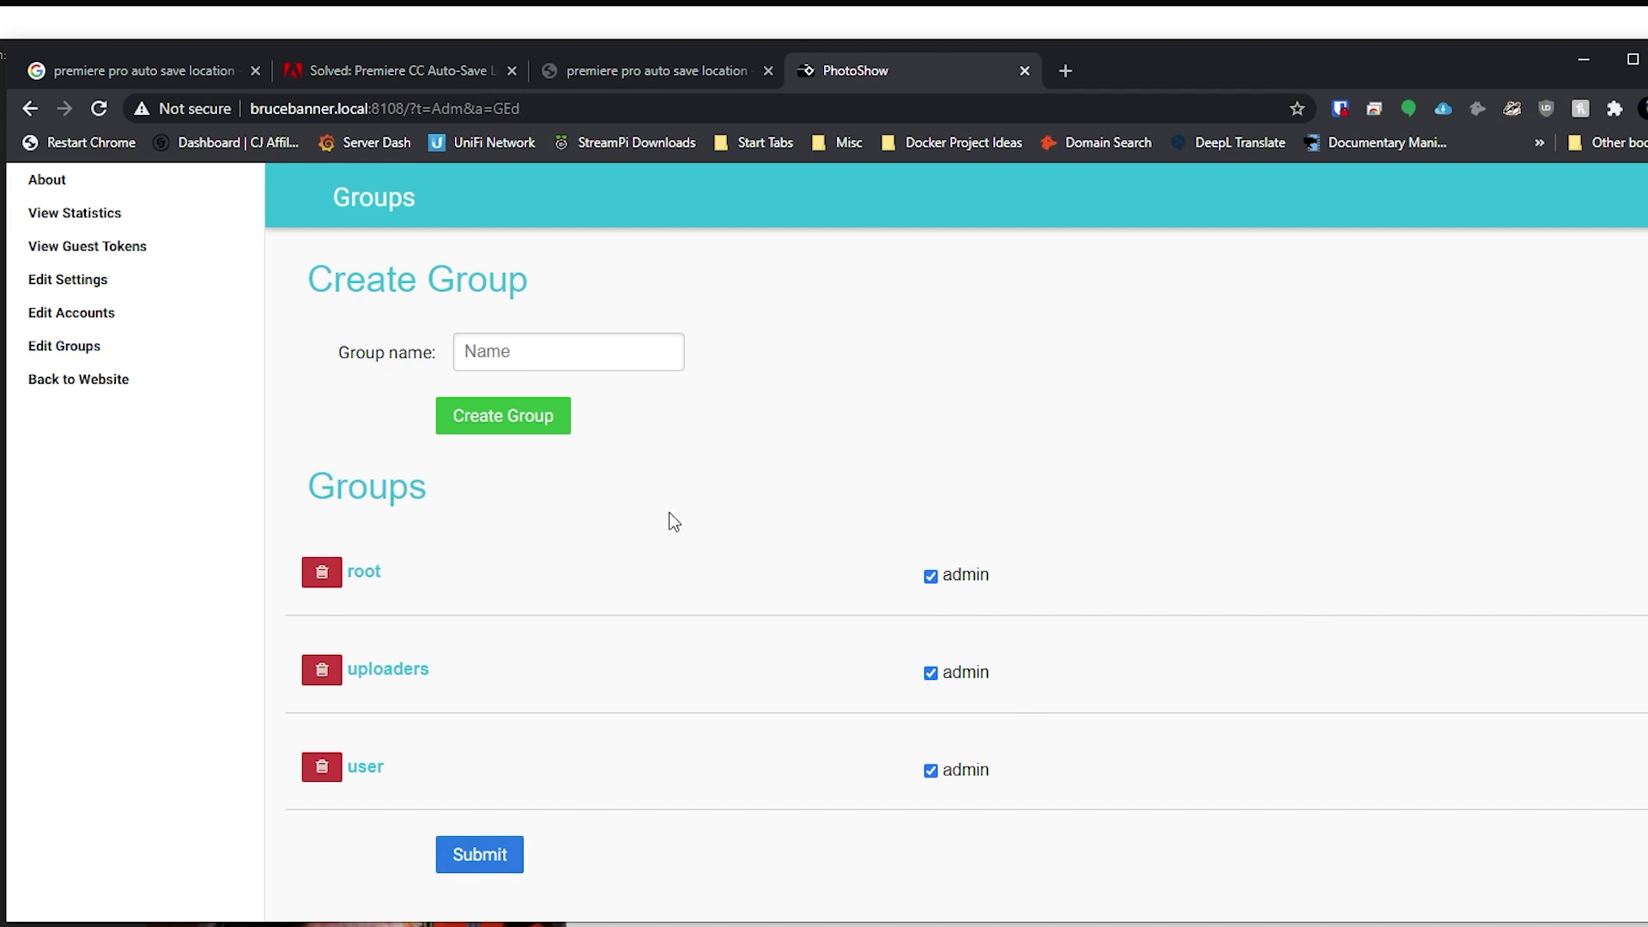
Step: Return to the public gallery and browse the side panel's upload and access options
left_click(53, 383)
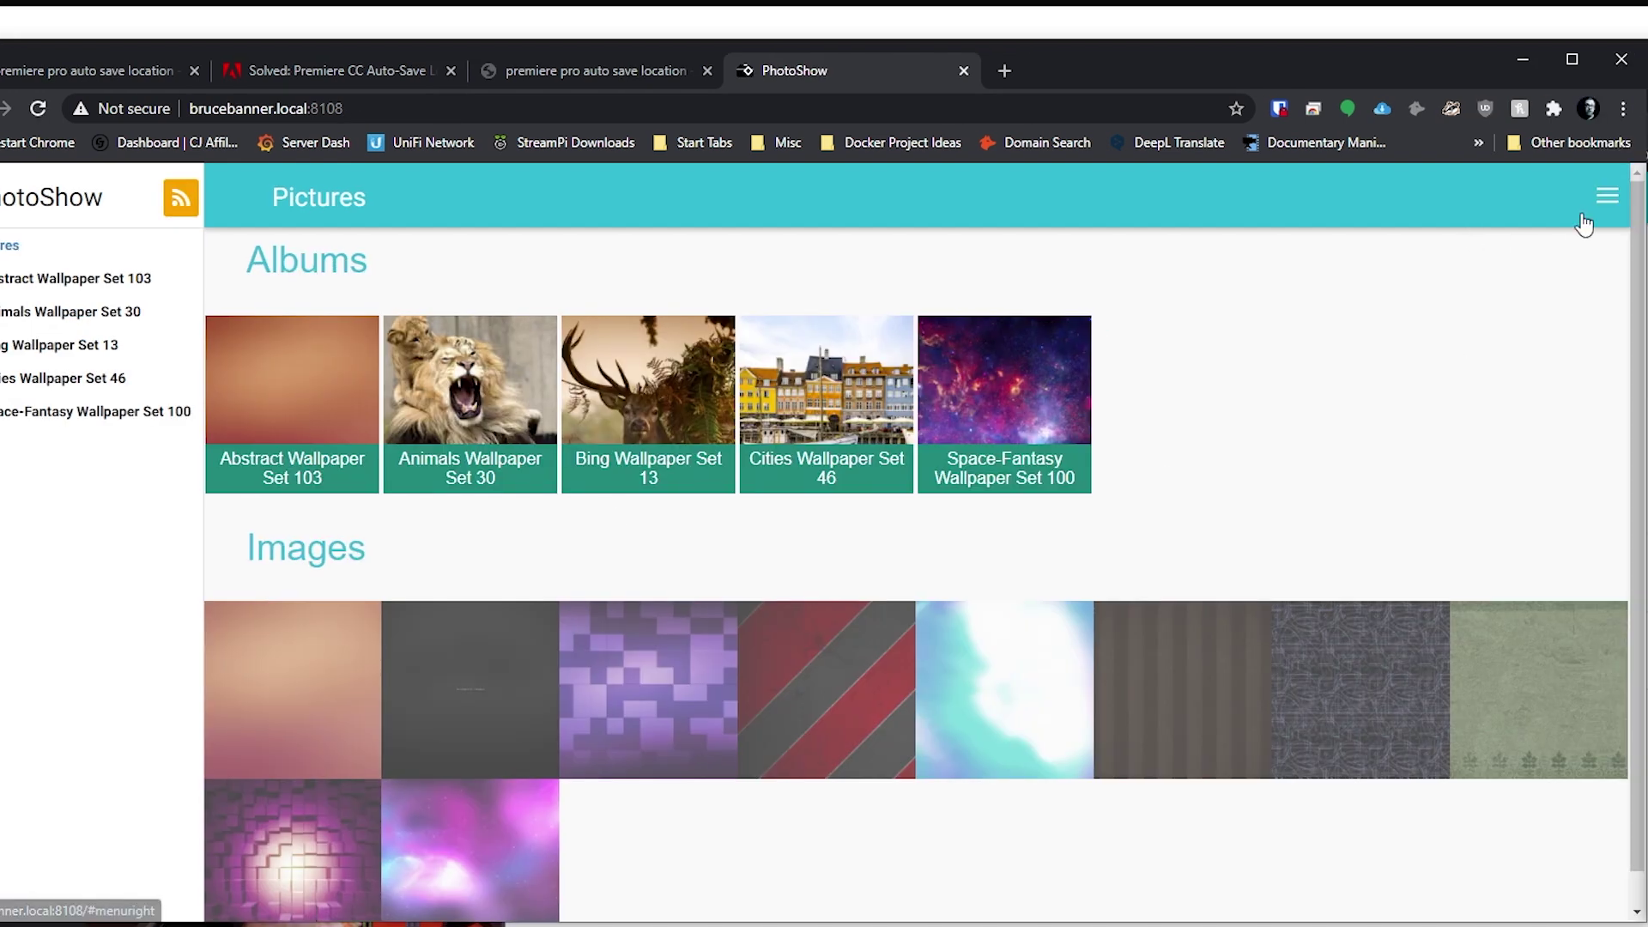
left_click(1607, 199)
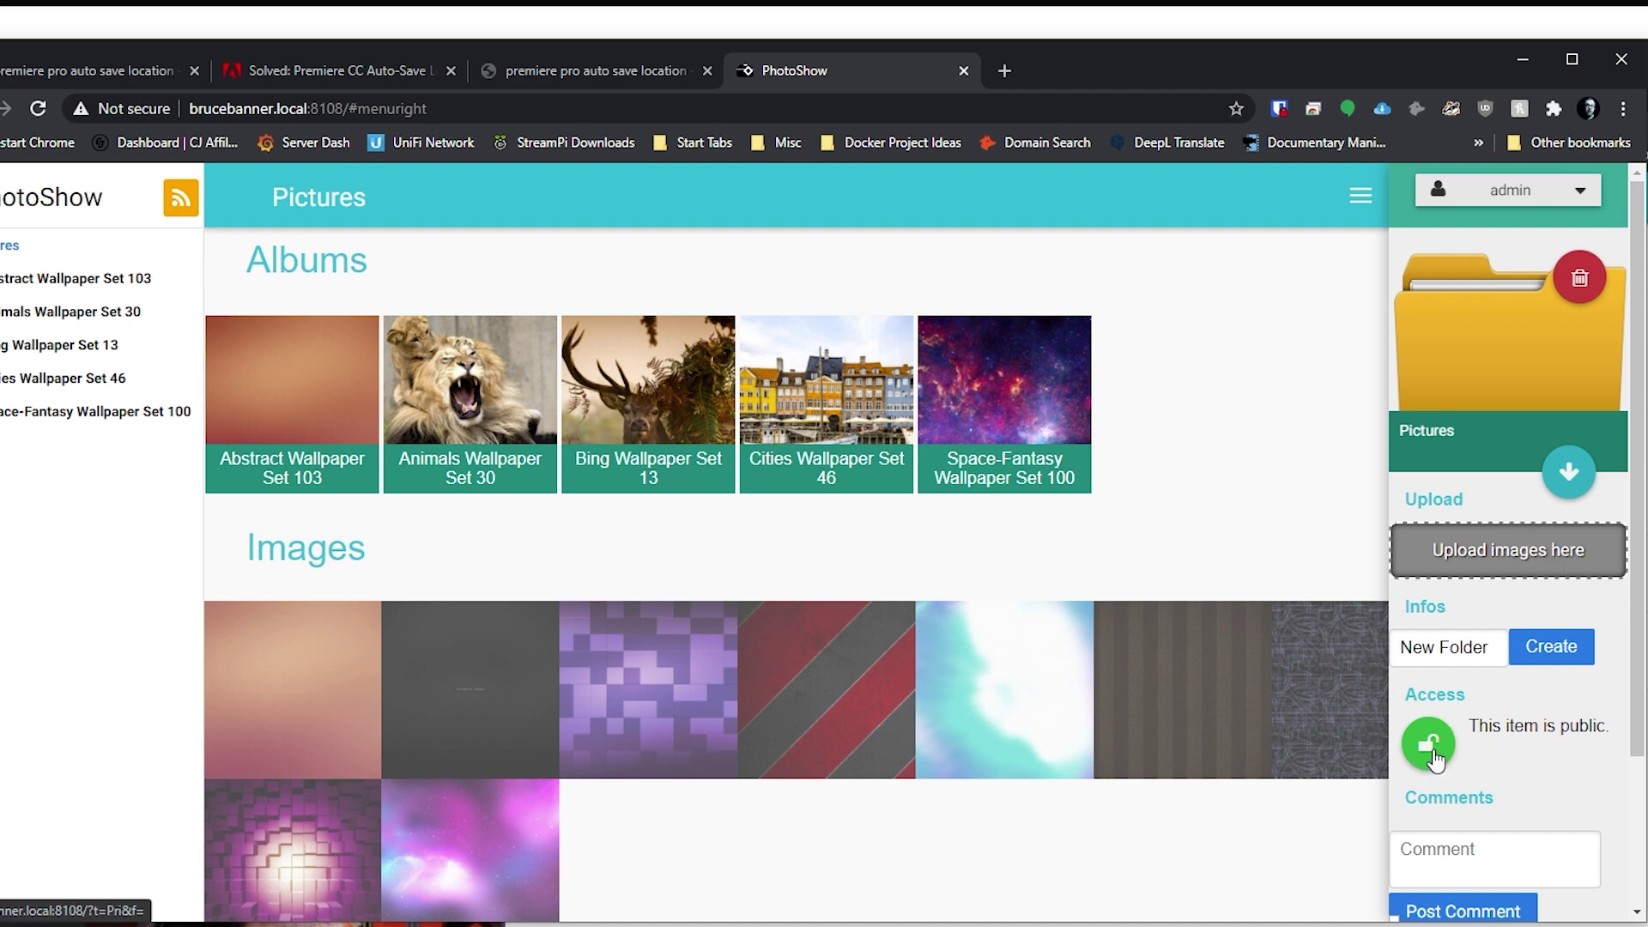
scroll(1454, 743, "down", 2)
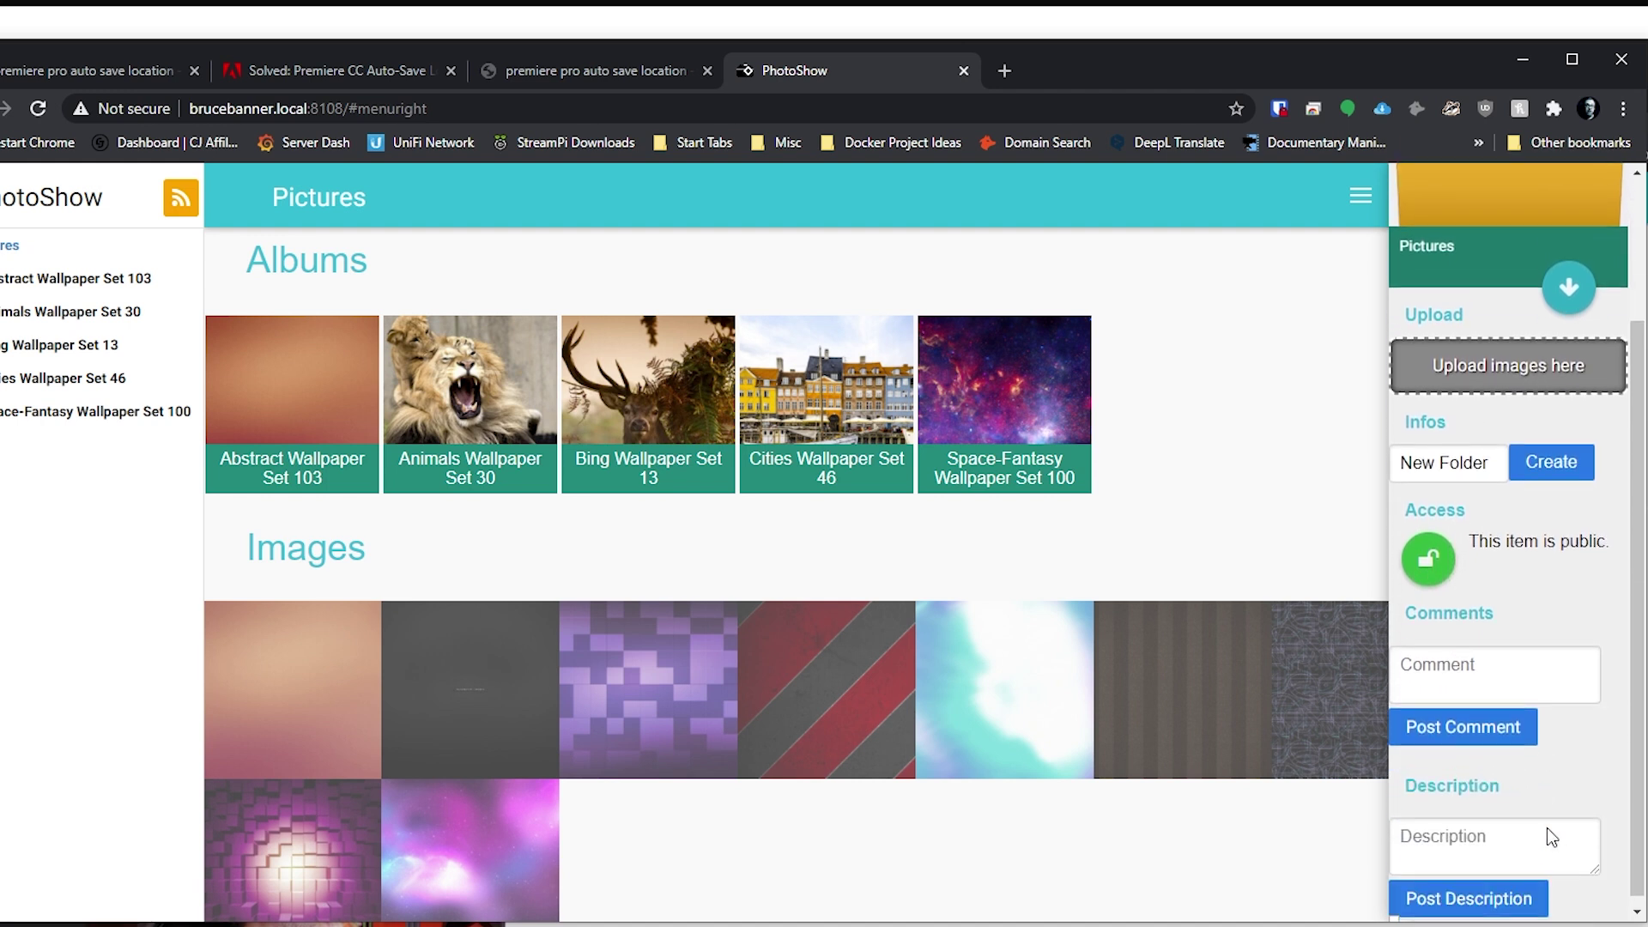
scroll(1574, 698, "up", 2)
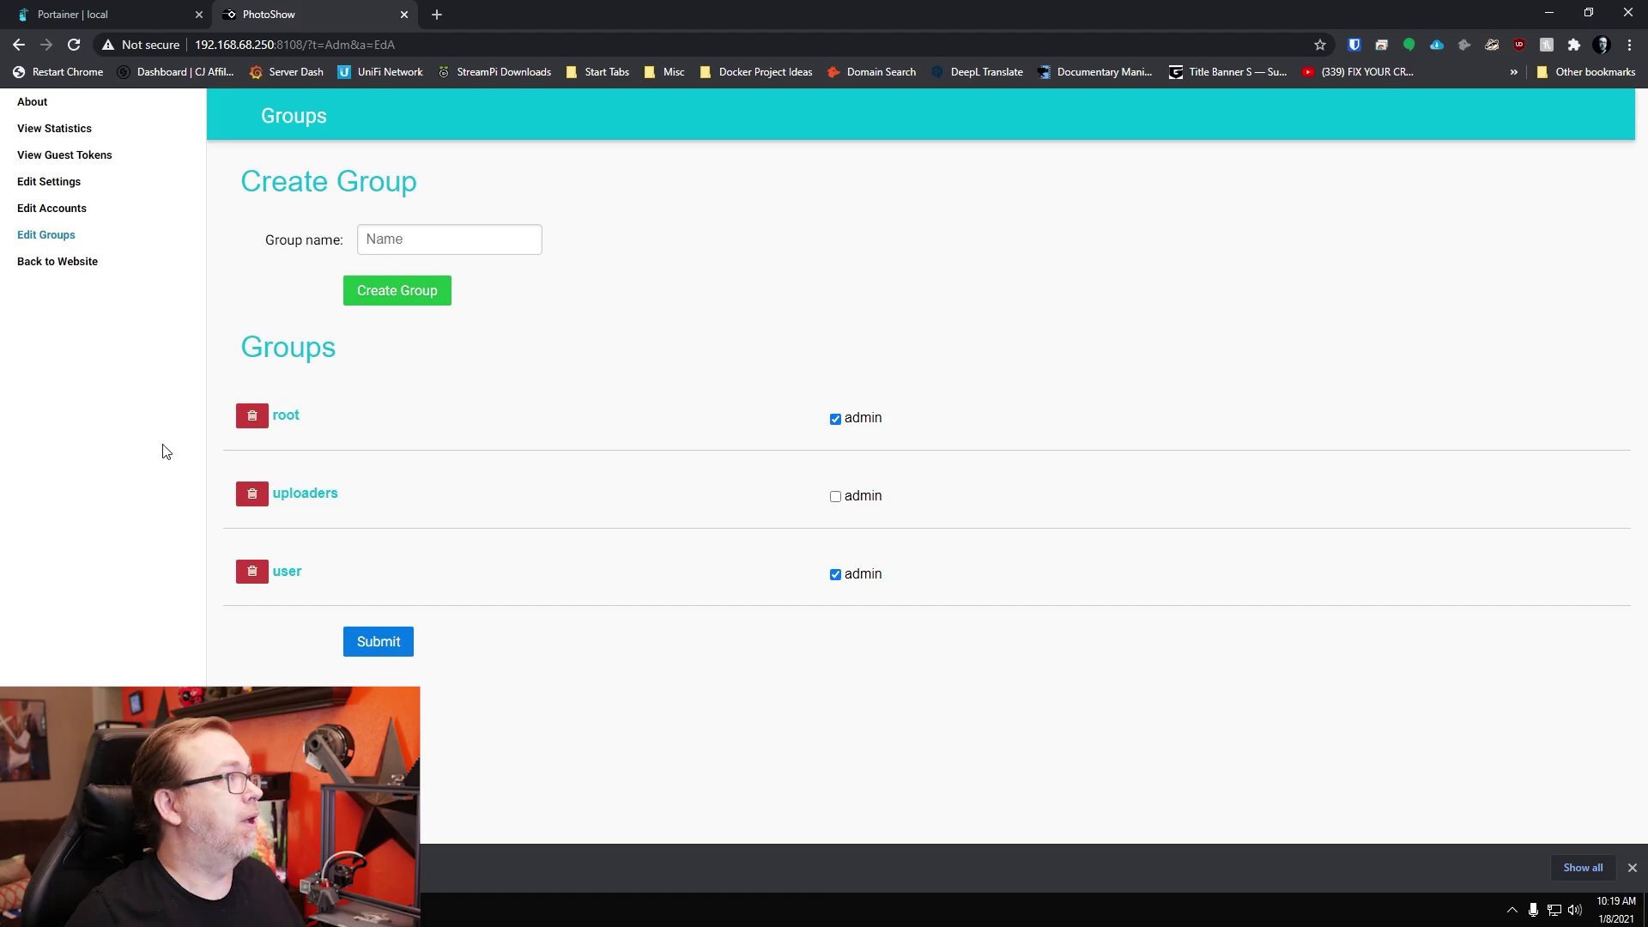
Step: Leave the admin area via Back to Website to reach the public Pictures gallery
left_click(55, 266)
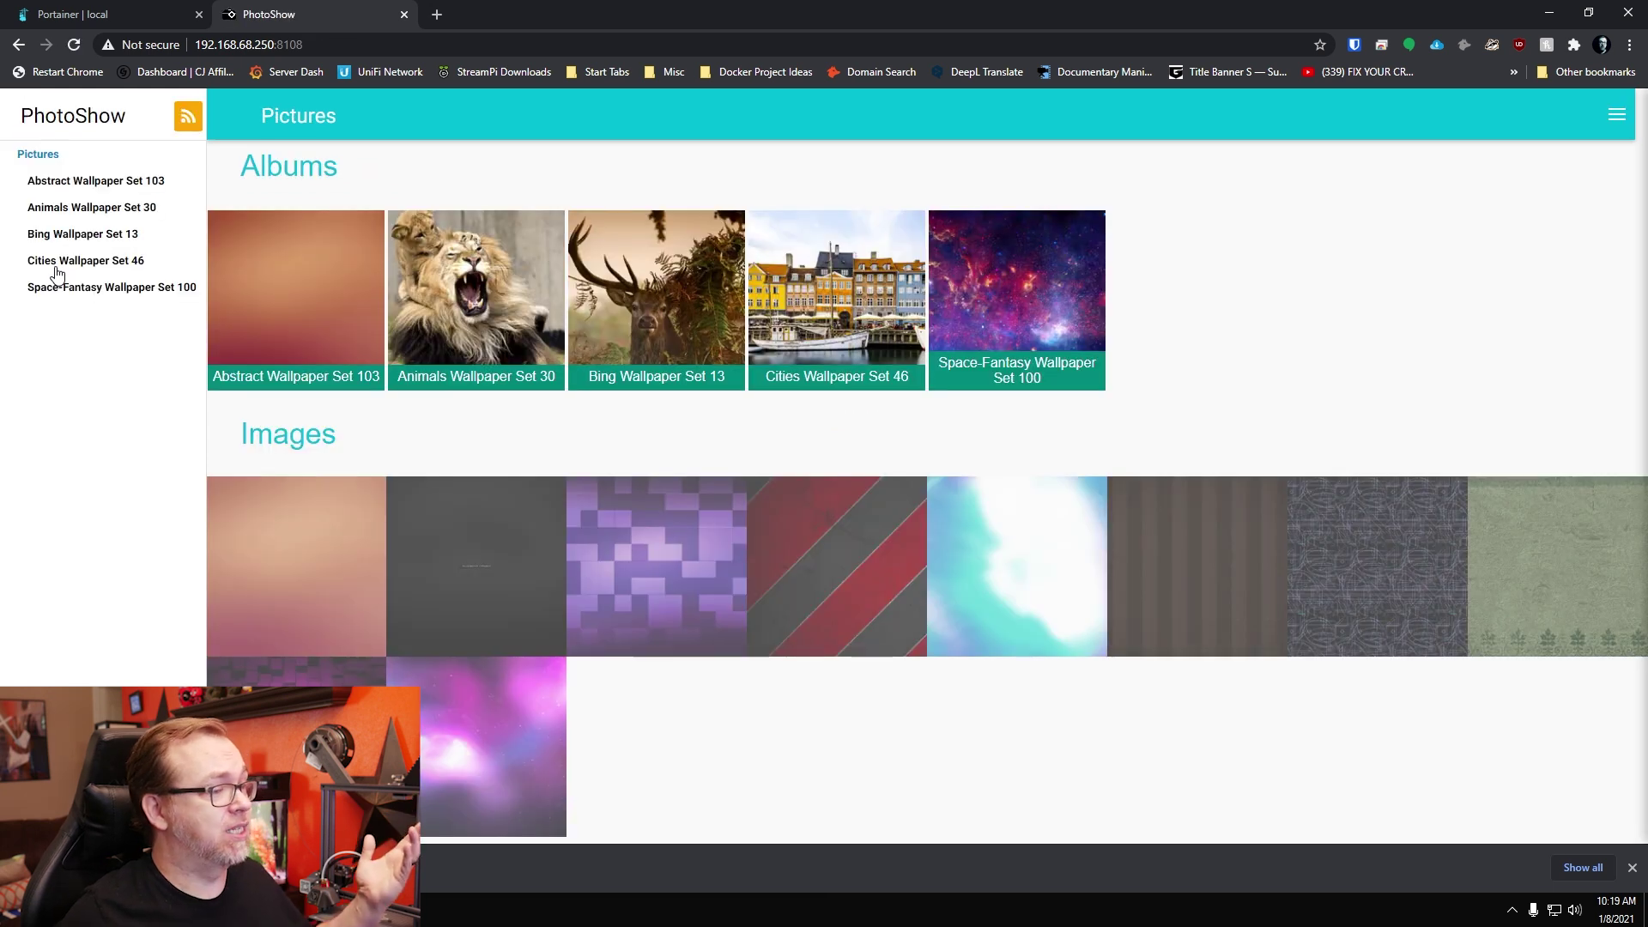